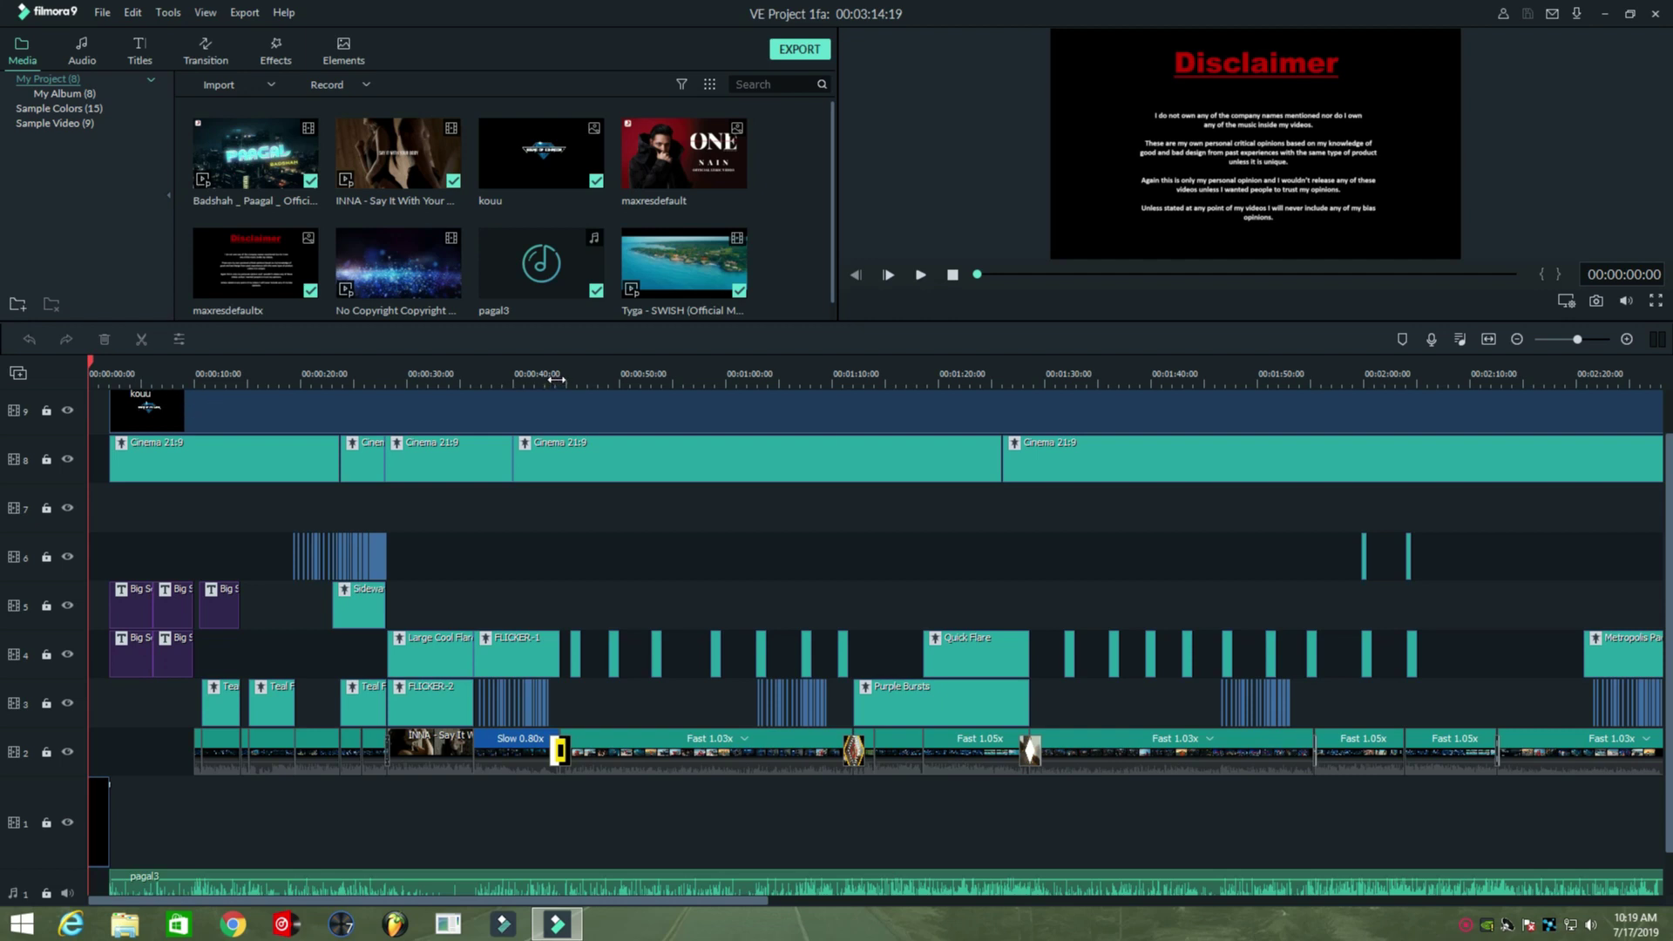
Step: Unmute the Fast 1.03x clip just after 43 seconds on video track 2 and play the project from 00:00:43:11
click(549, 377)
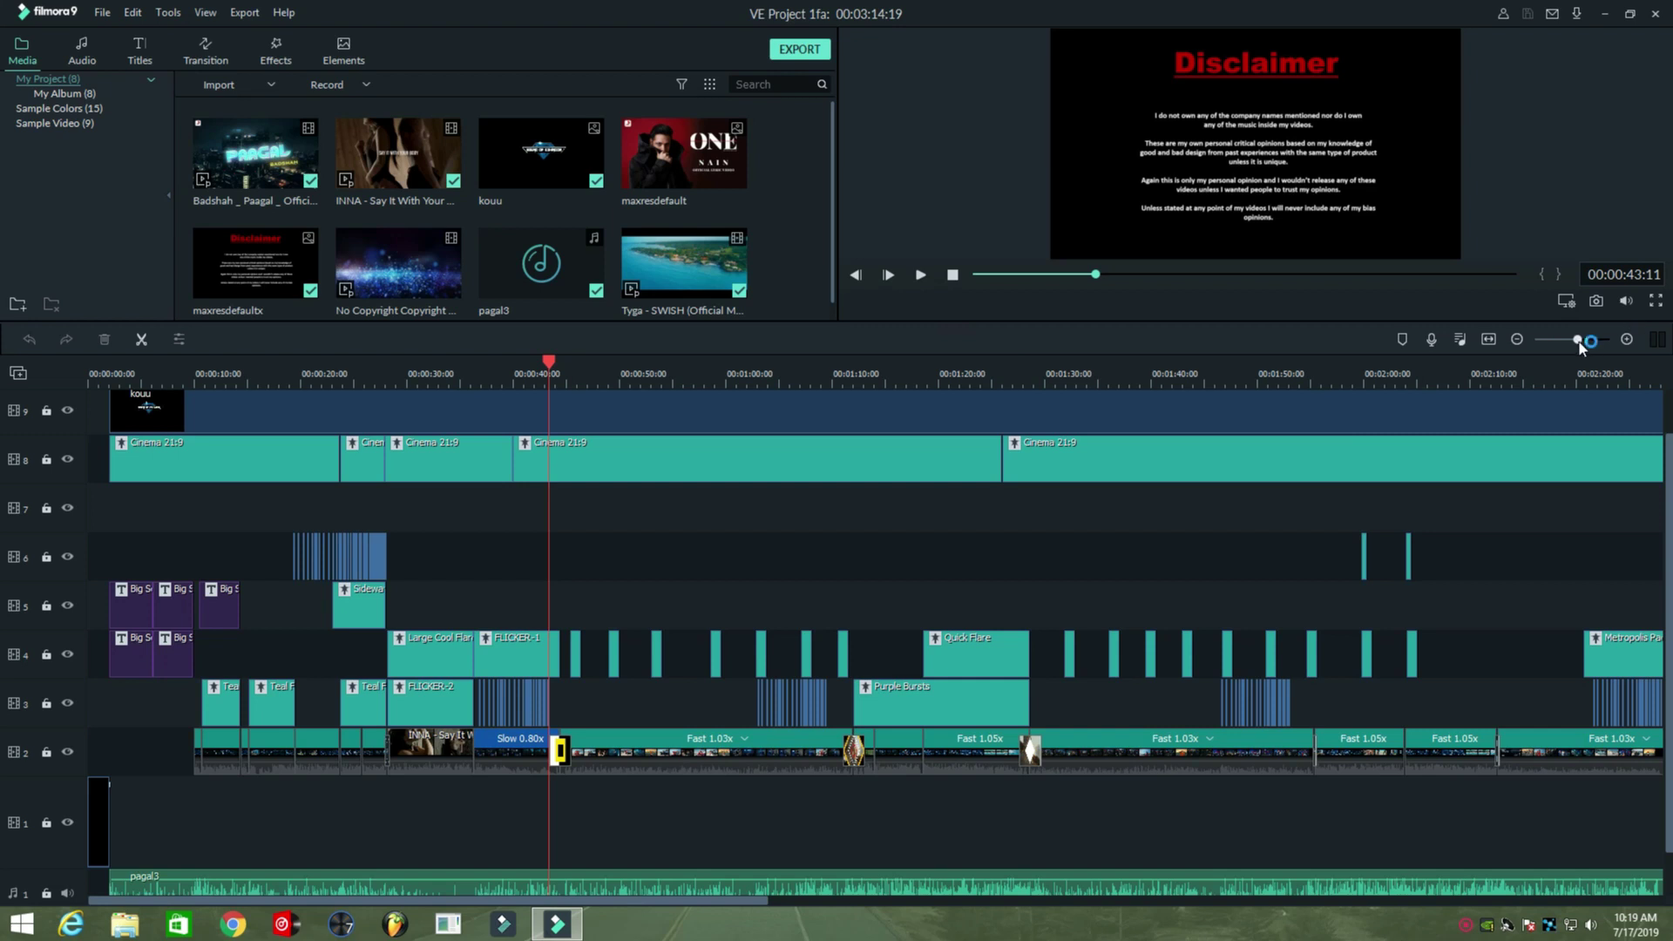
drag(1582, 346, 1578, 346)
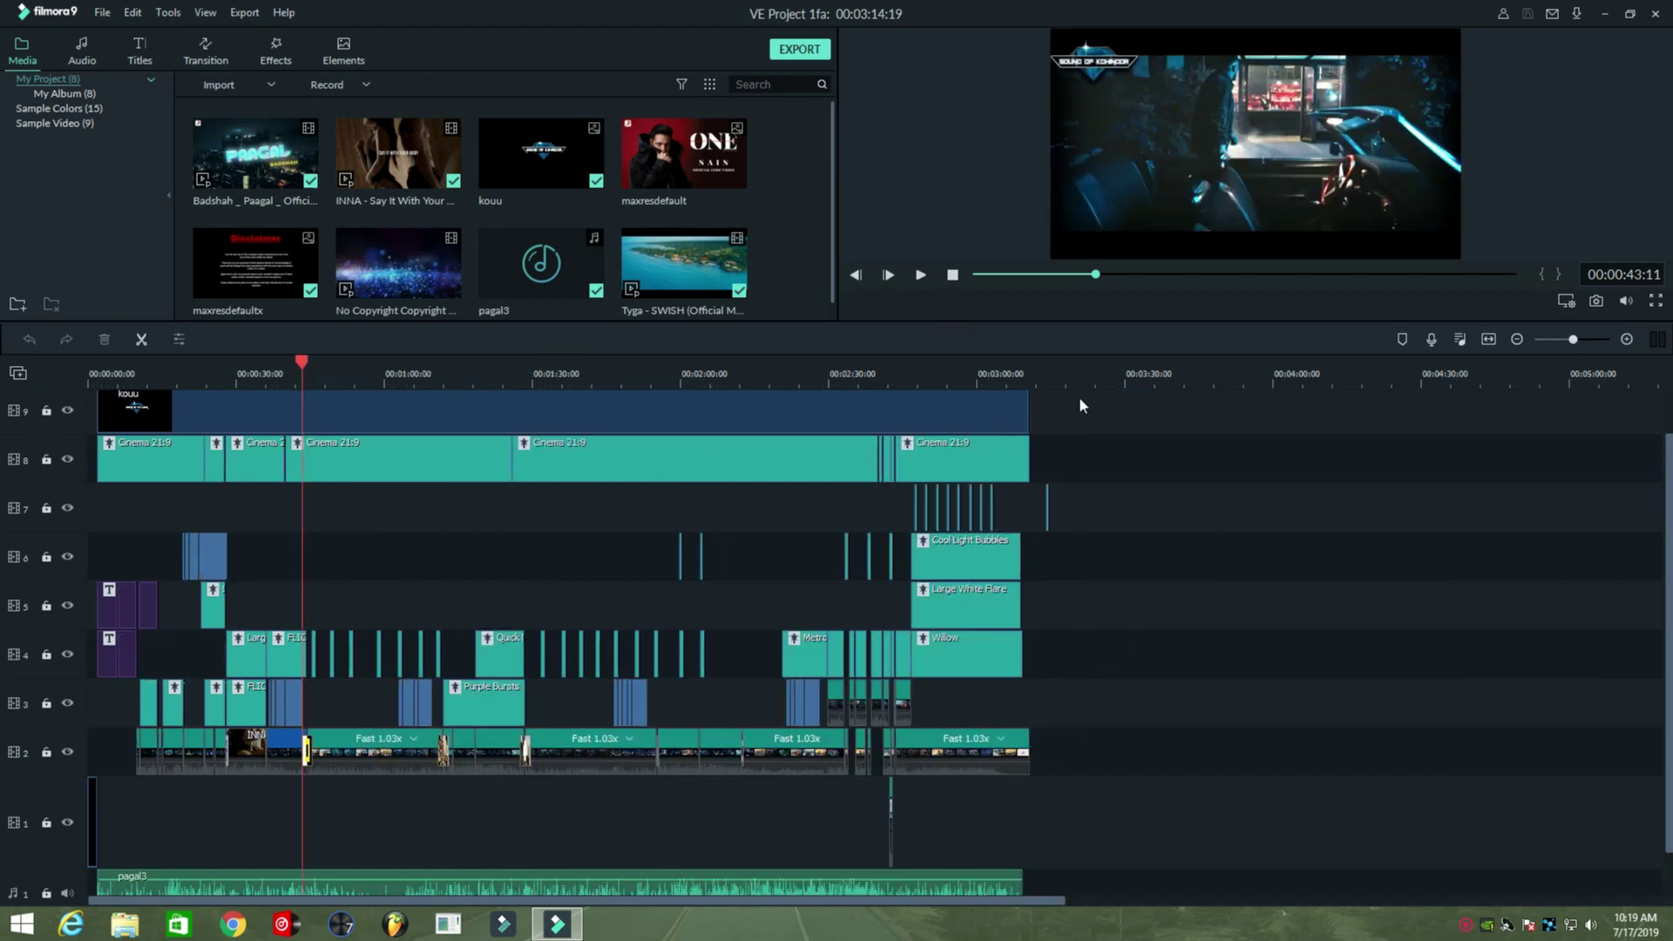
right_click(367, 755)
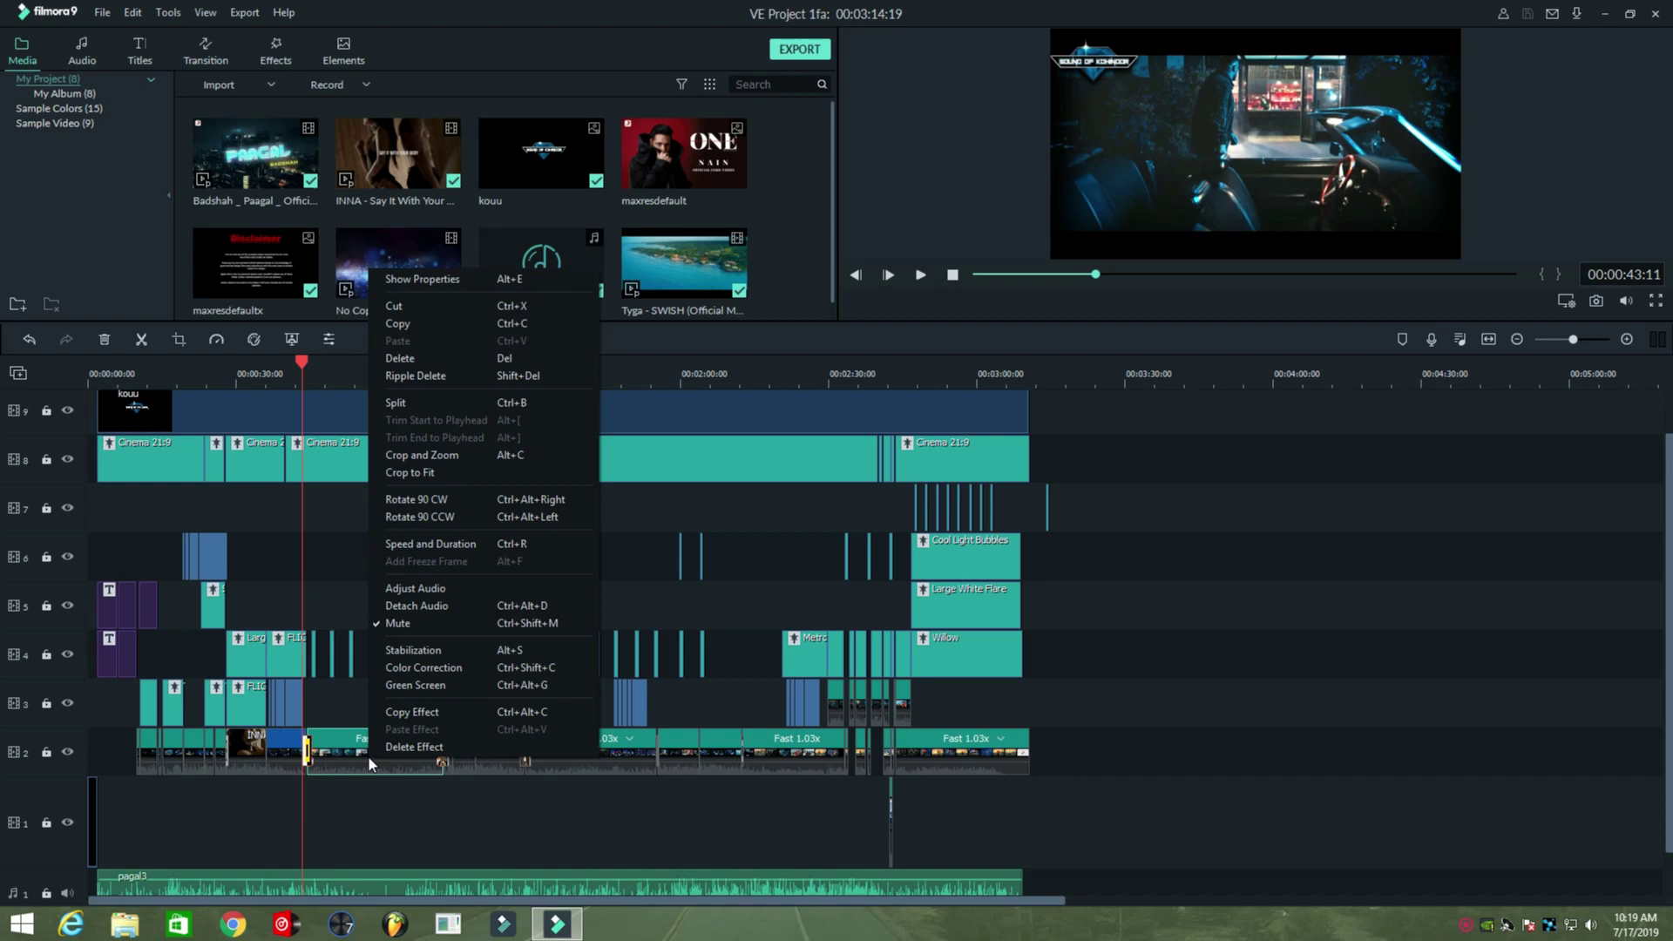
click(400, 624)
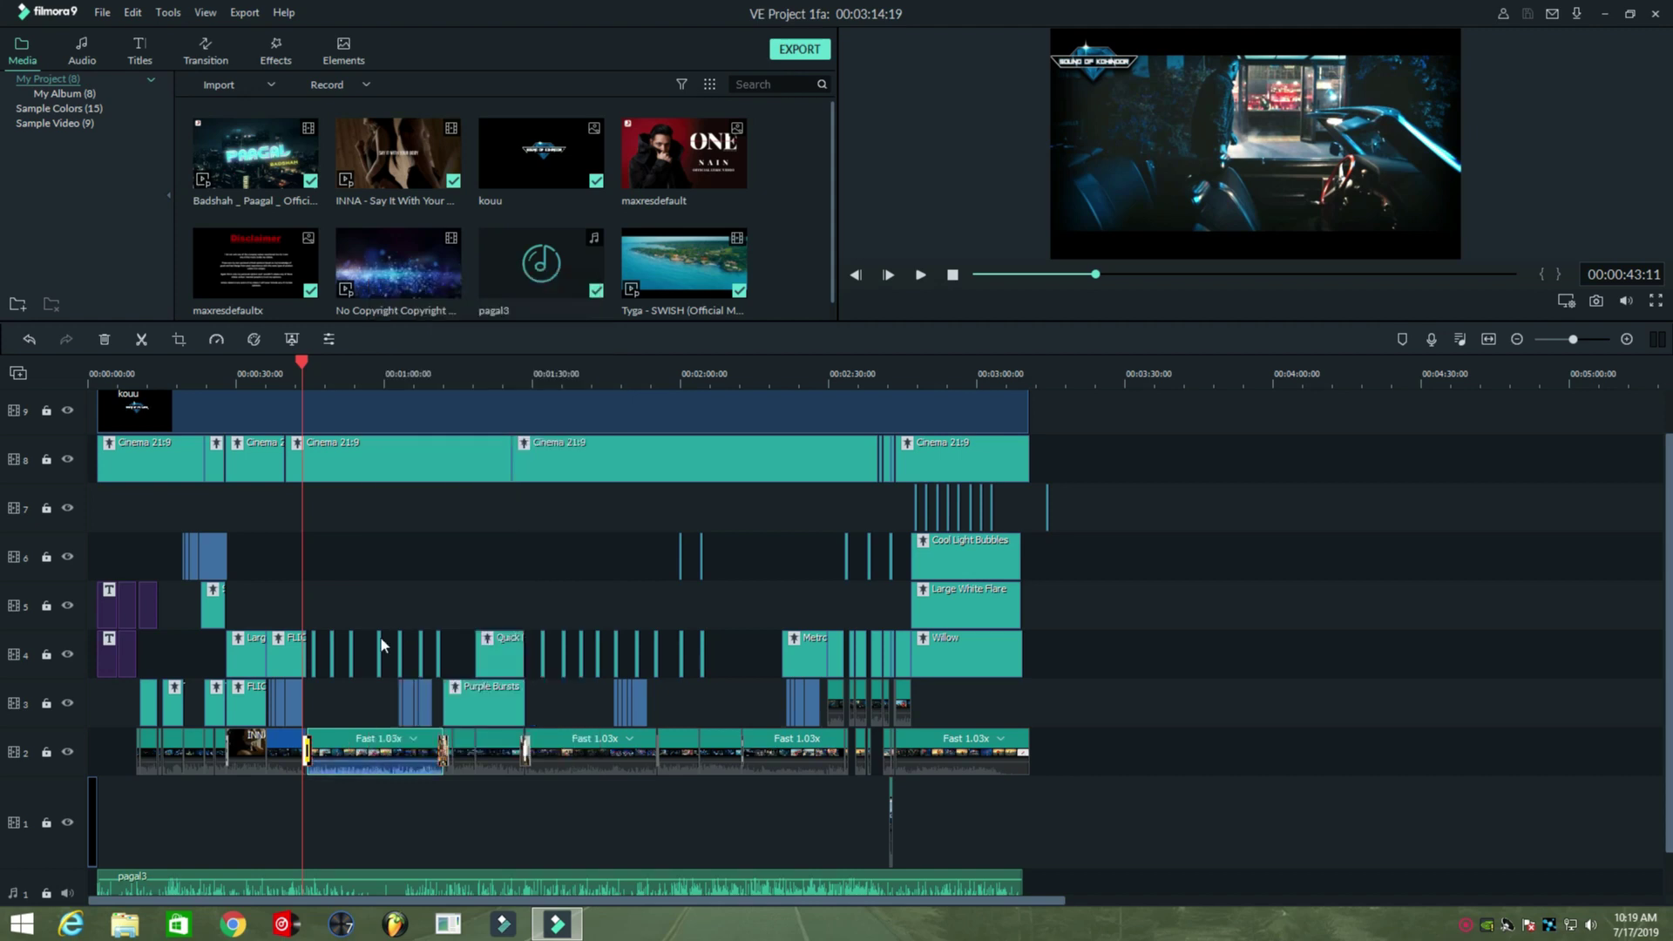
click(920, 275)
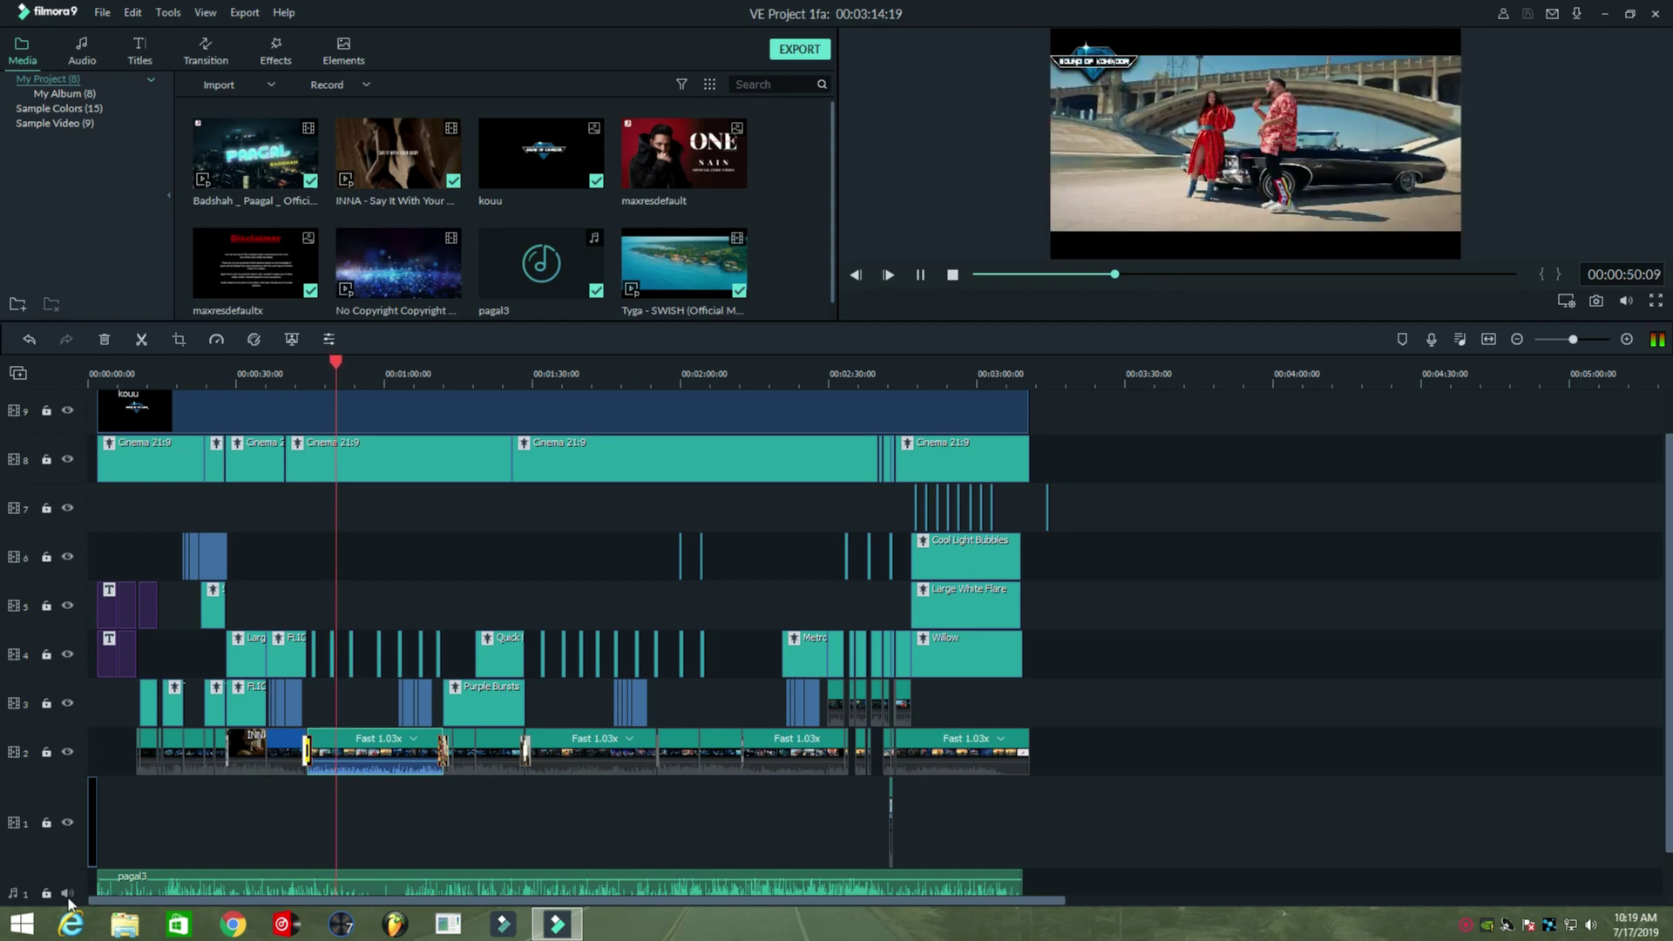
Step: Mute the pagal3 audio track during playback and unmute it again to compare it with the clip's own sound
scroll(70, 871, down, 2)
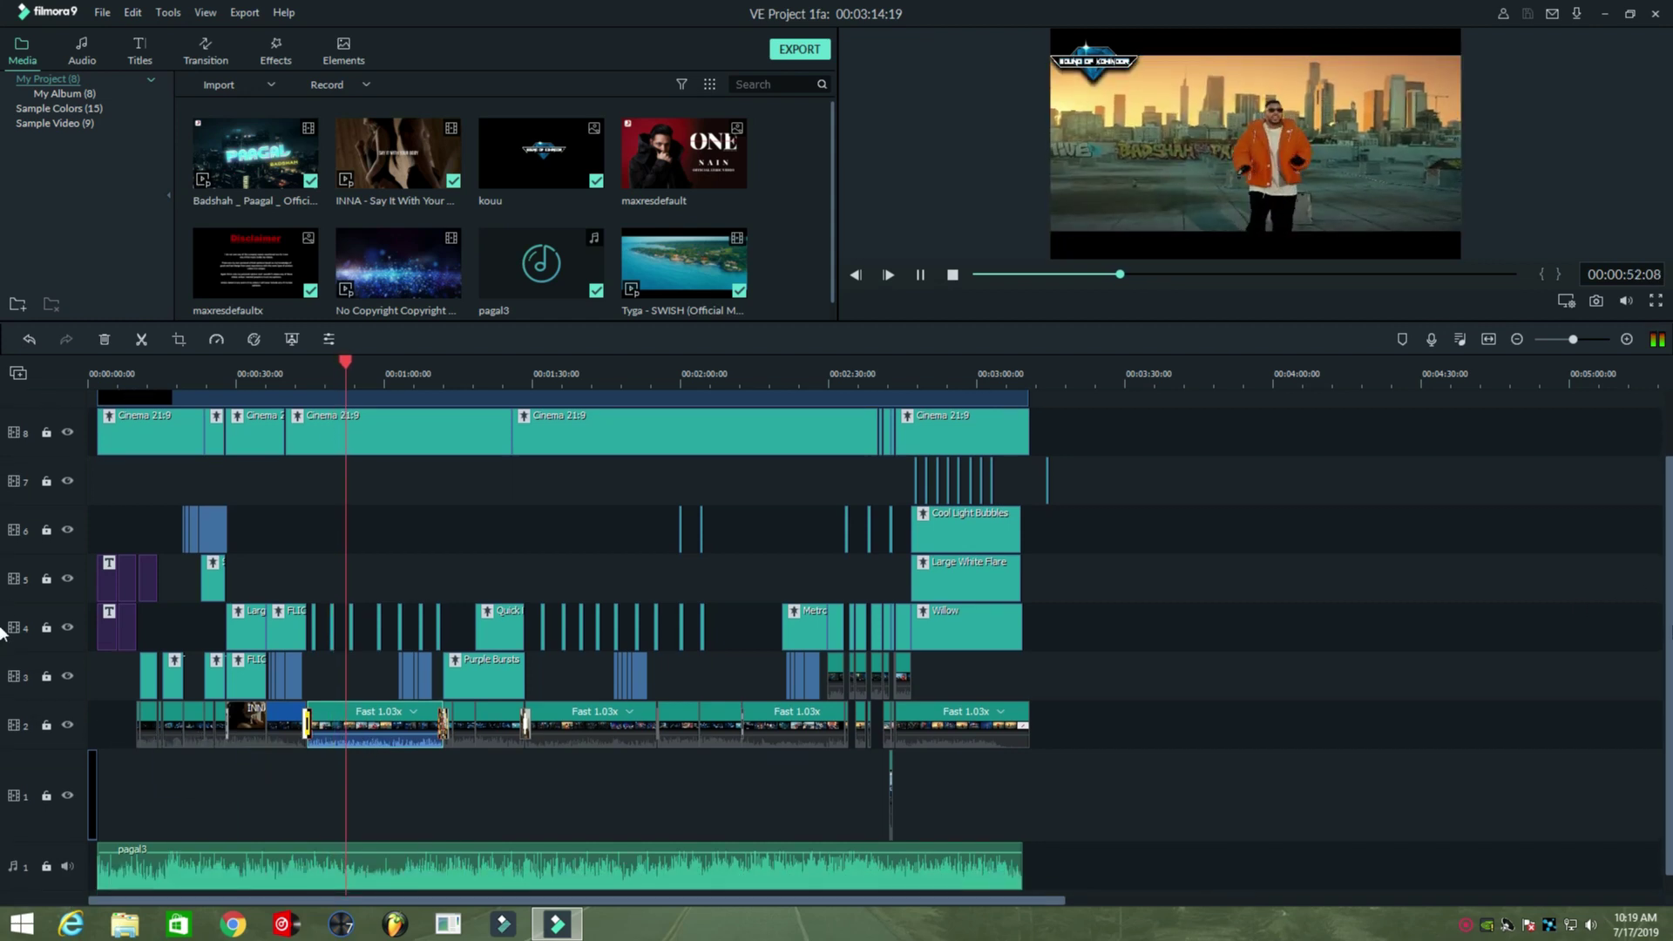
click(67, 843)
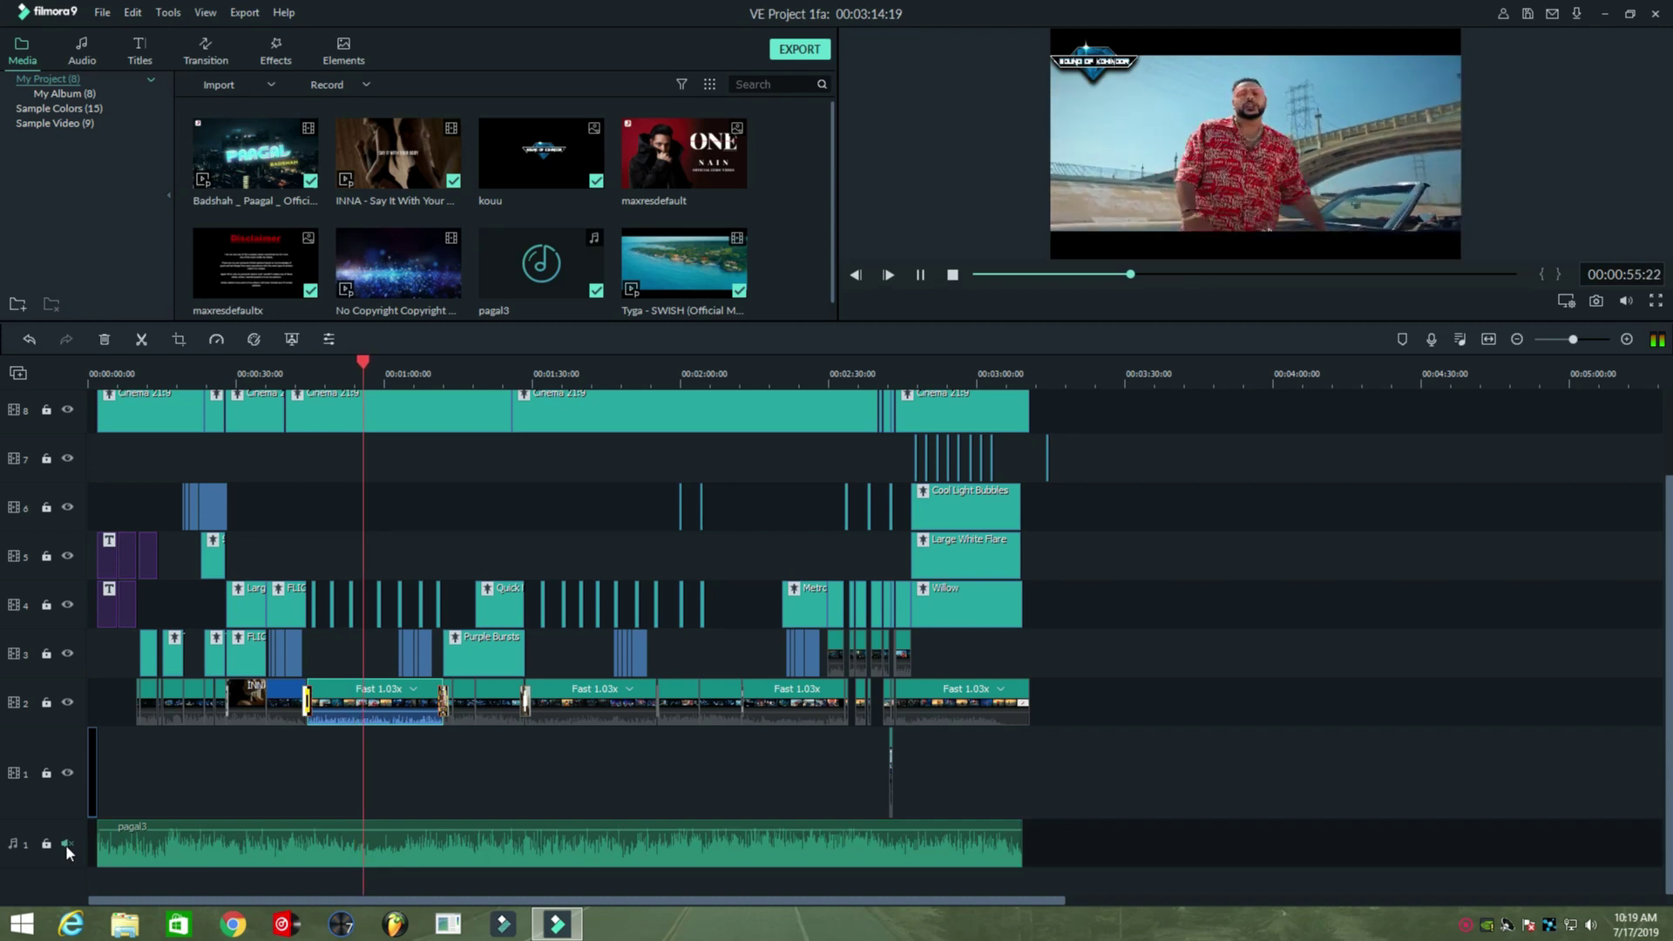
click(67, 844)
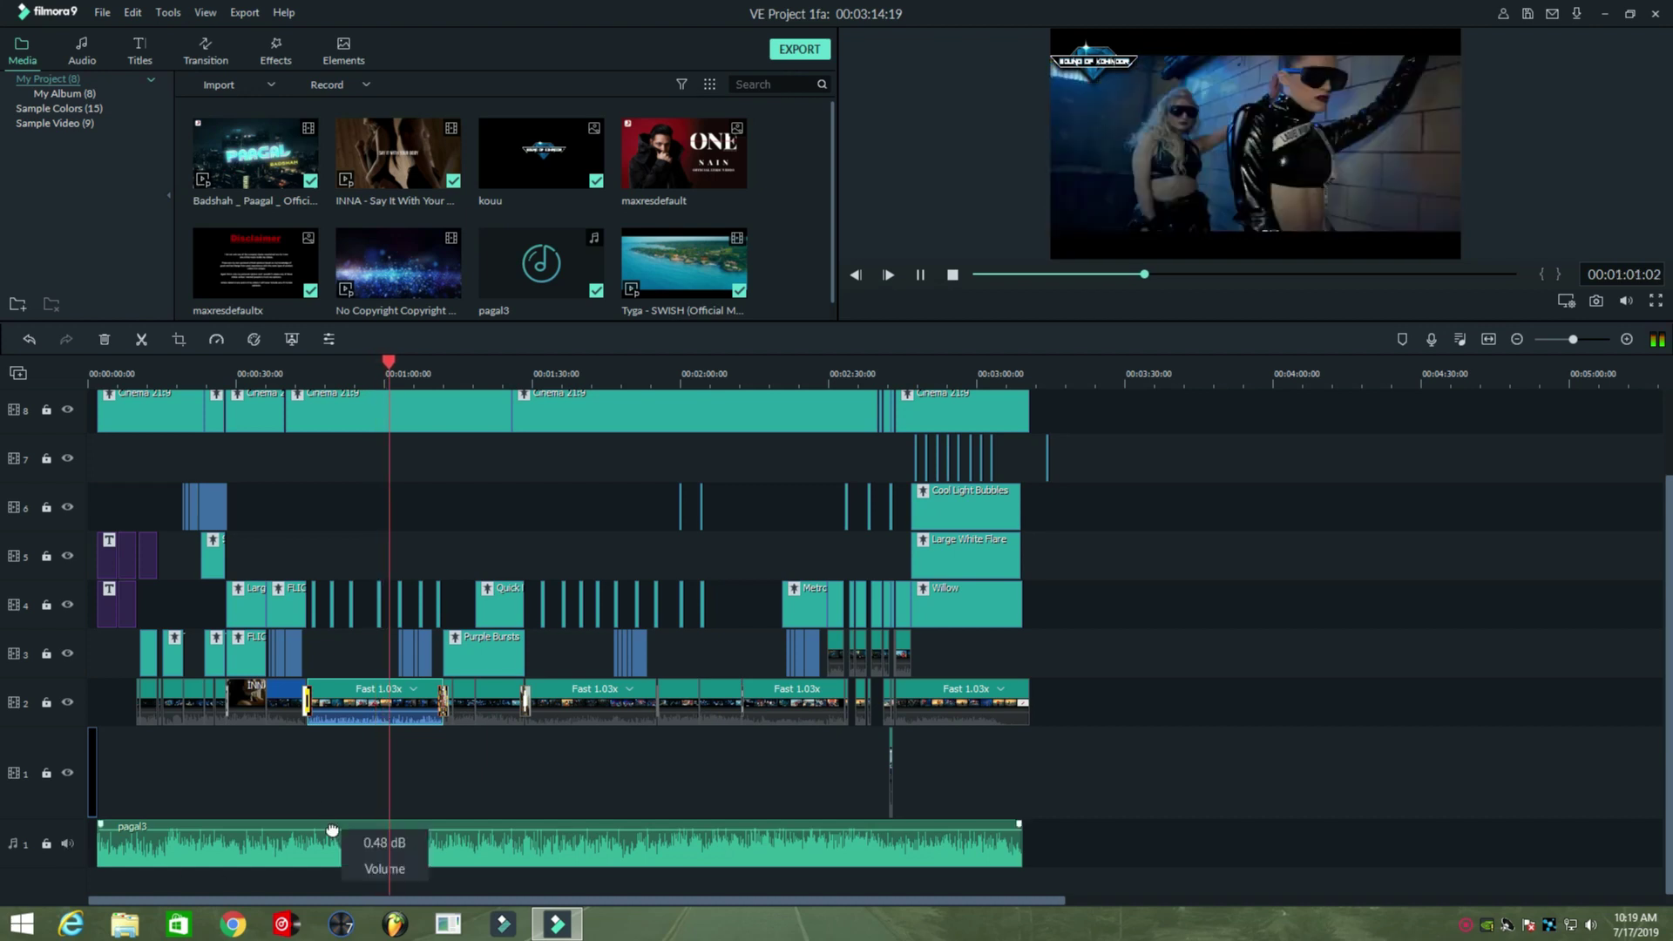
mouse_move(353, 716)
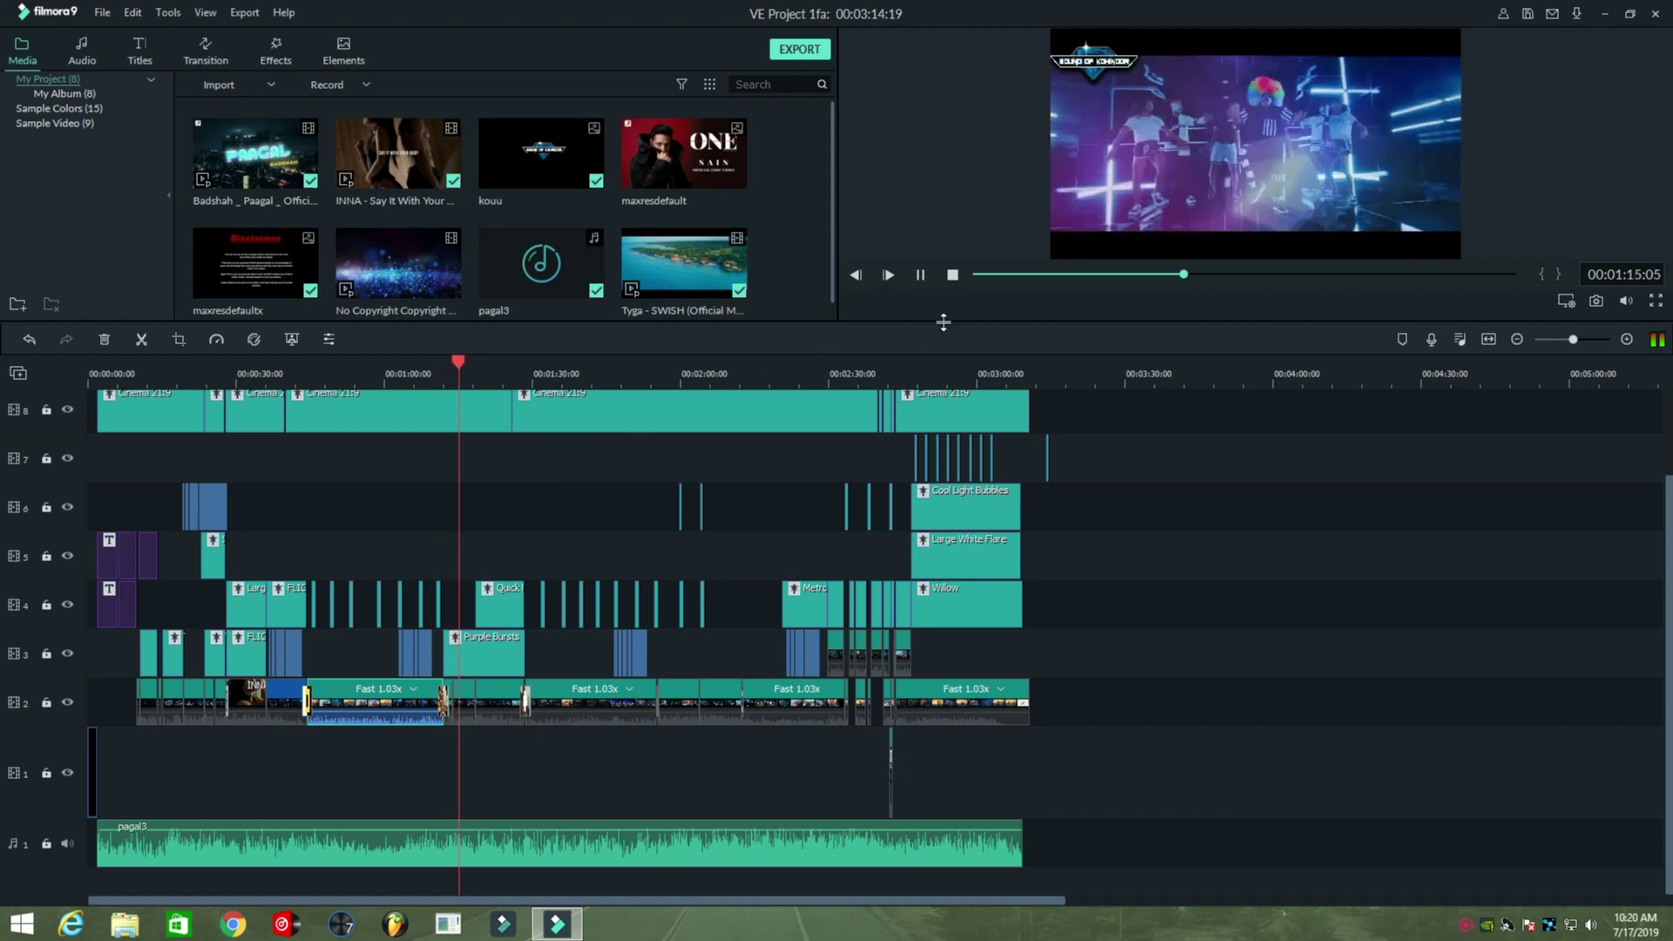
Step: Enlarge the preview area and start a new project without saving the changes to the current one
drag(942, 322, 939, 437)
click(662, 701)
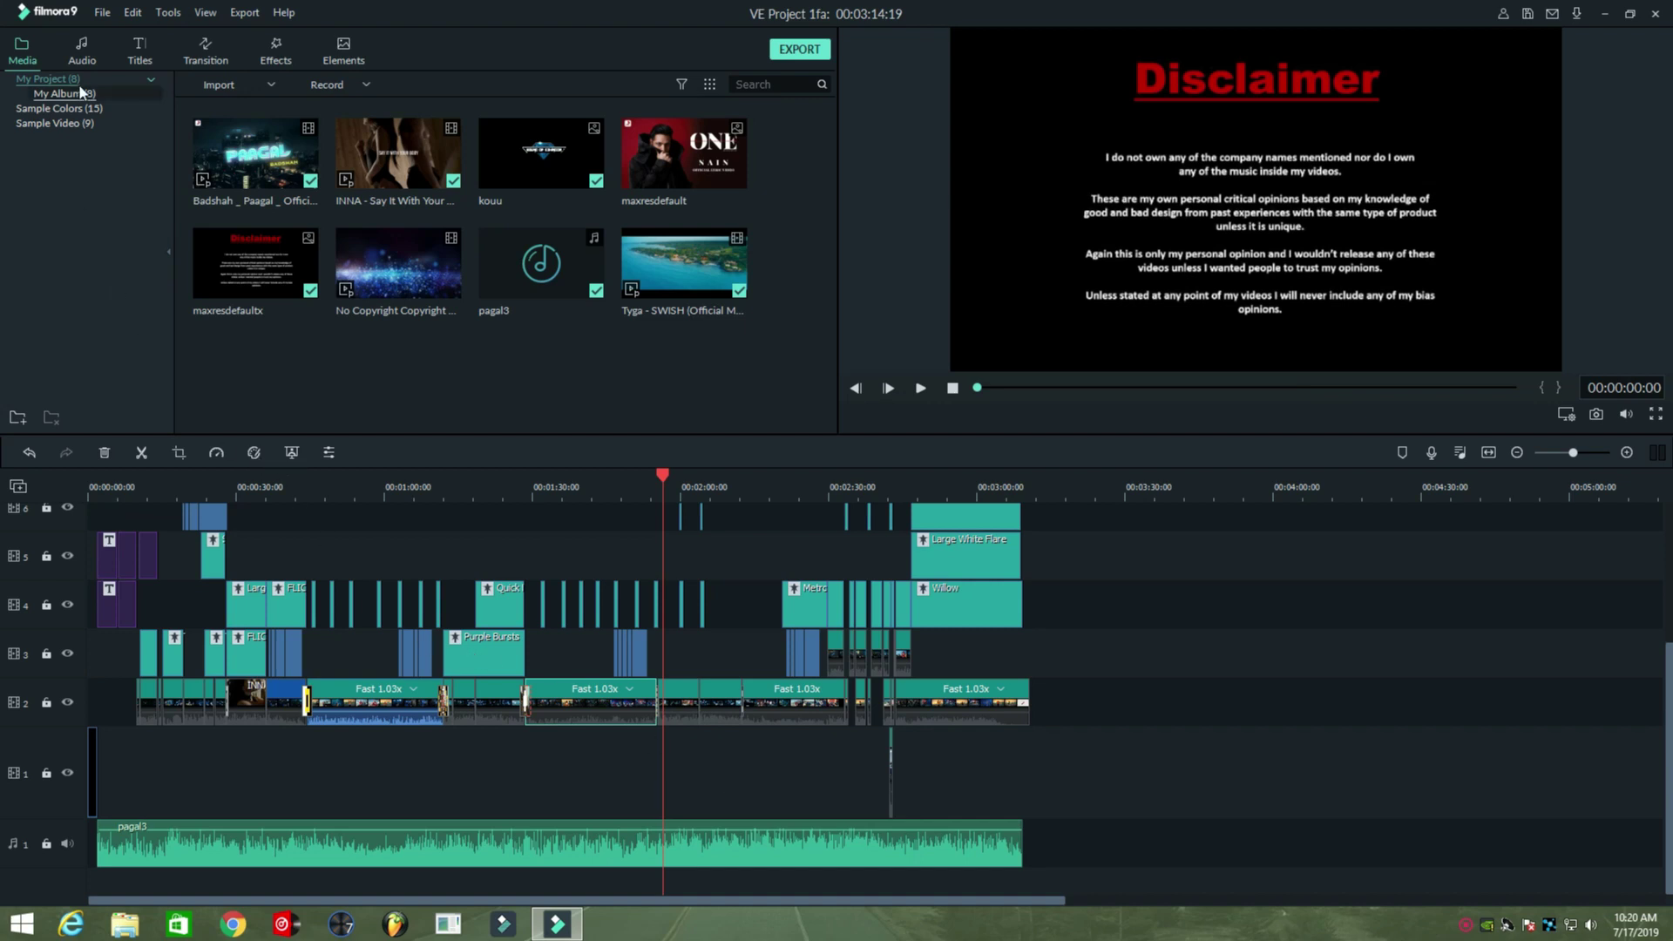
click(102, 14)
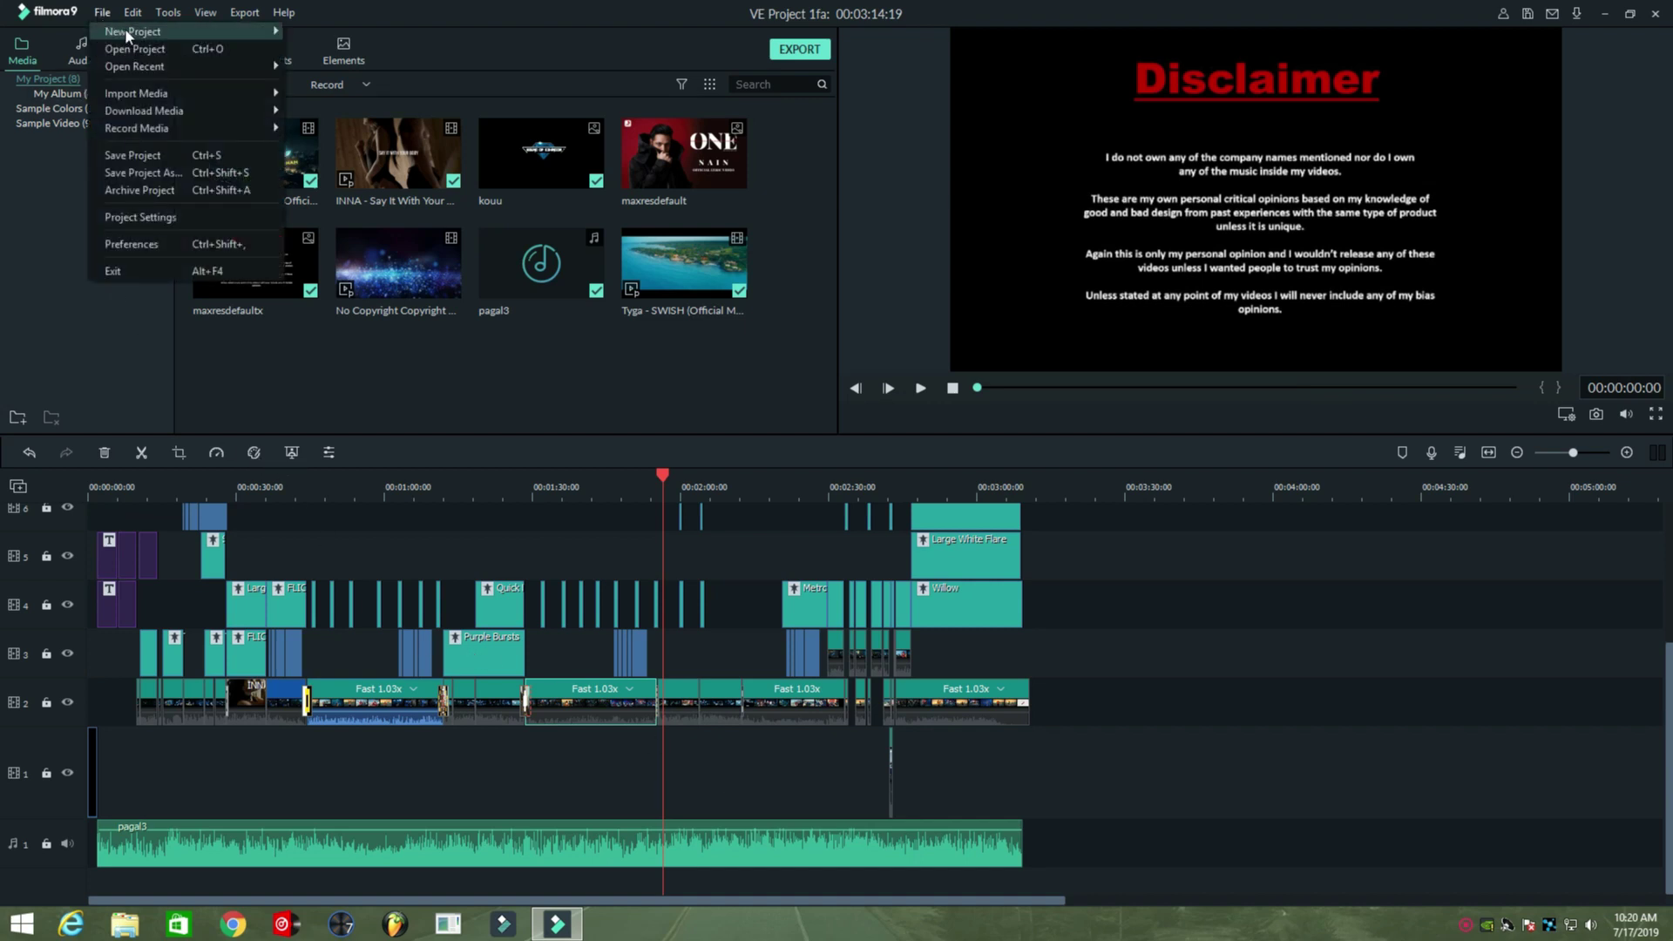
mouse_move(134, 35)
click(328, 35)
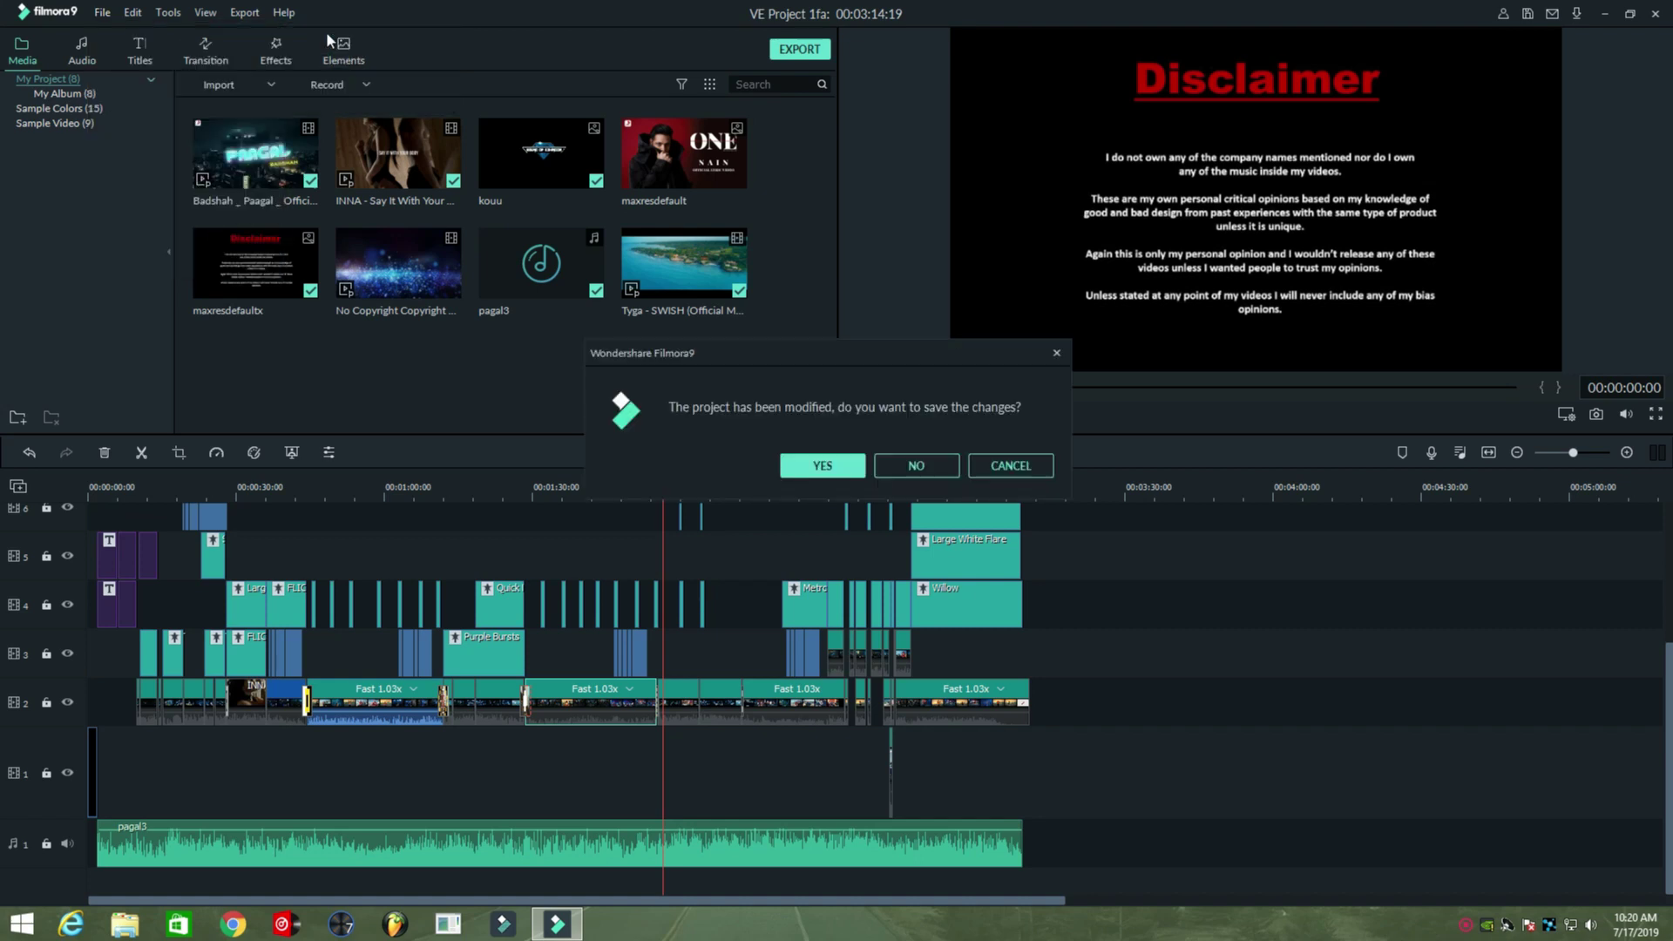
click(916, 466)
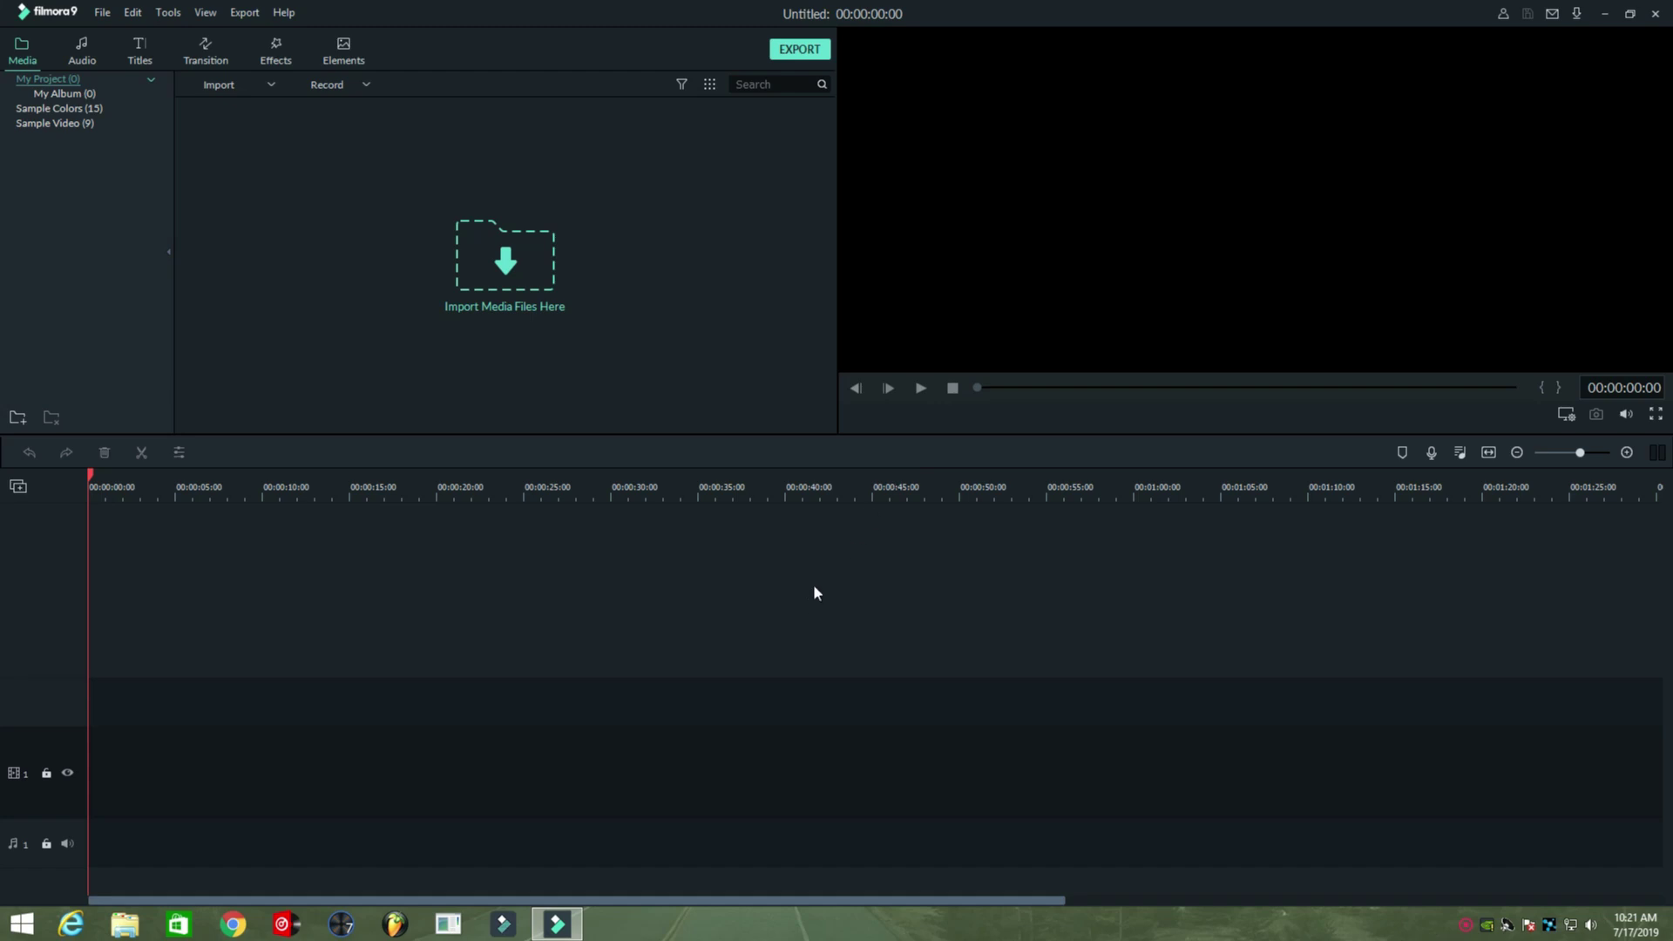
Step: Import the pagal3 audio and the Badshah Paagal video from the desktop and place them at the start of audio track 1 and video track 1
click(1607, 14)
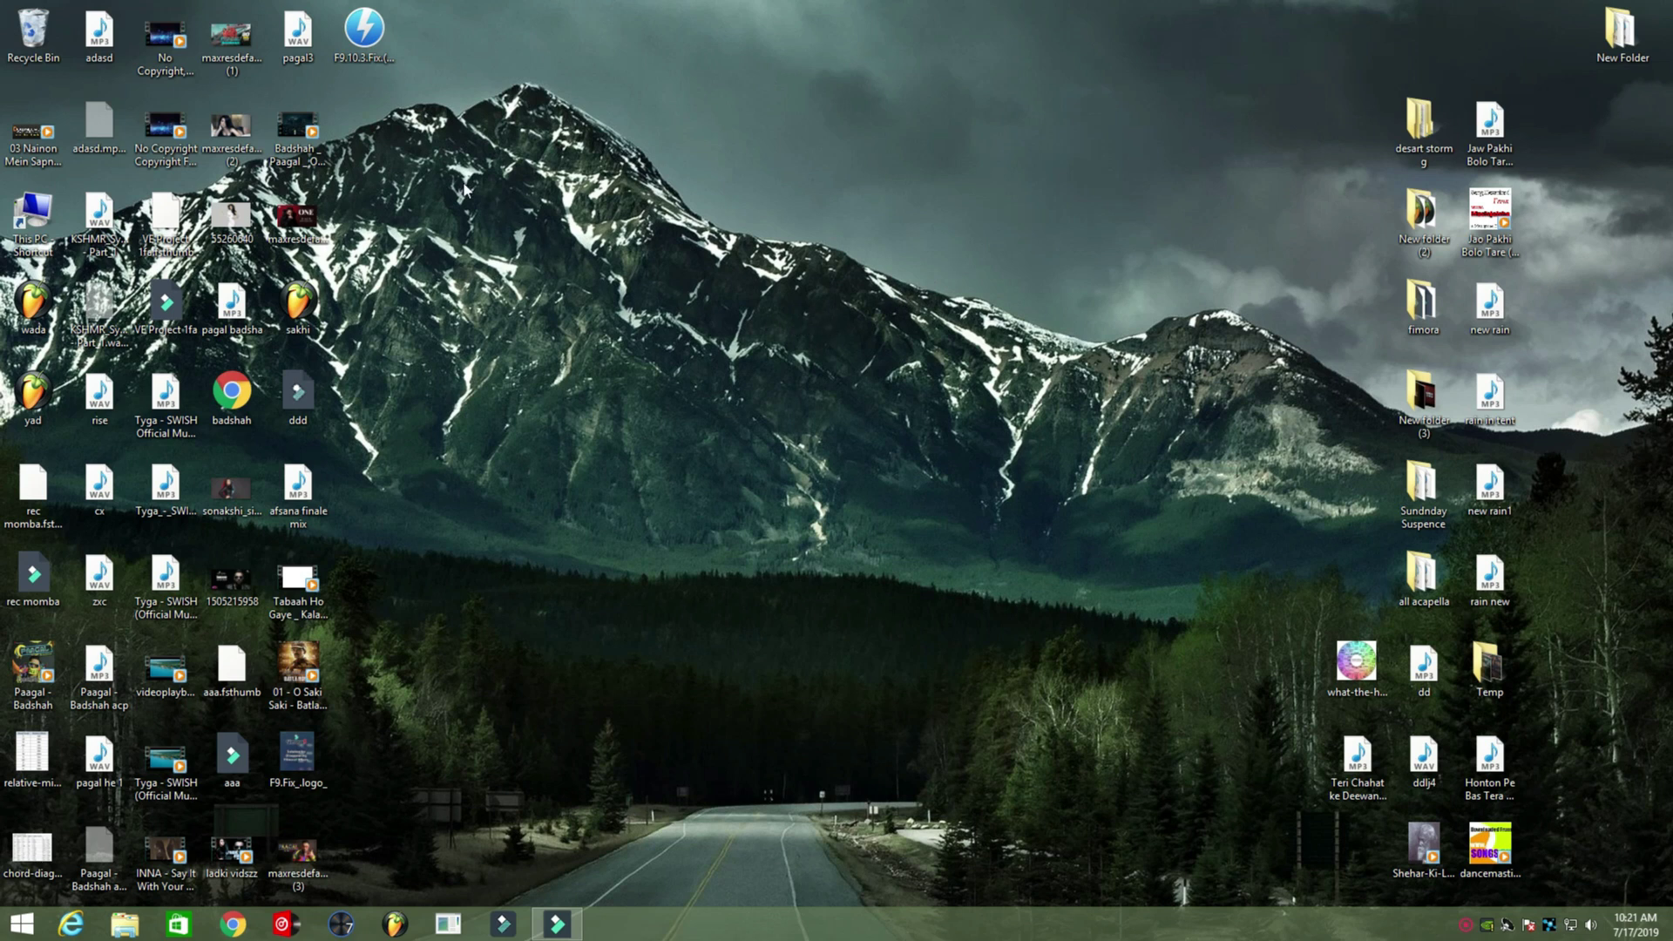
drag(292, 37, 298, 279)
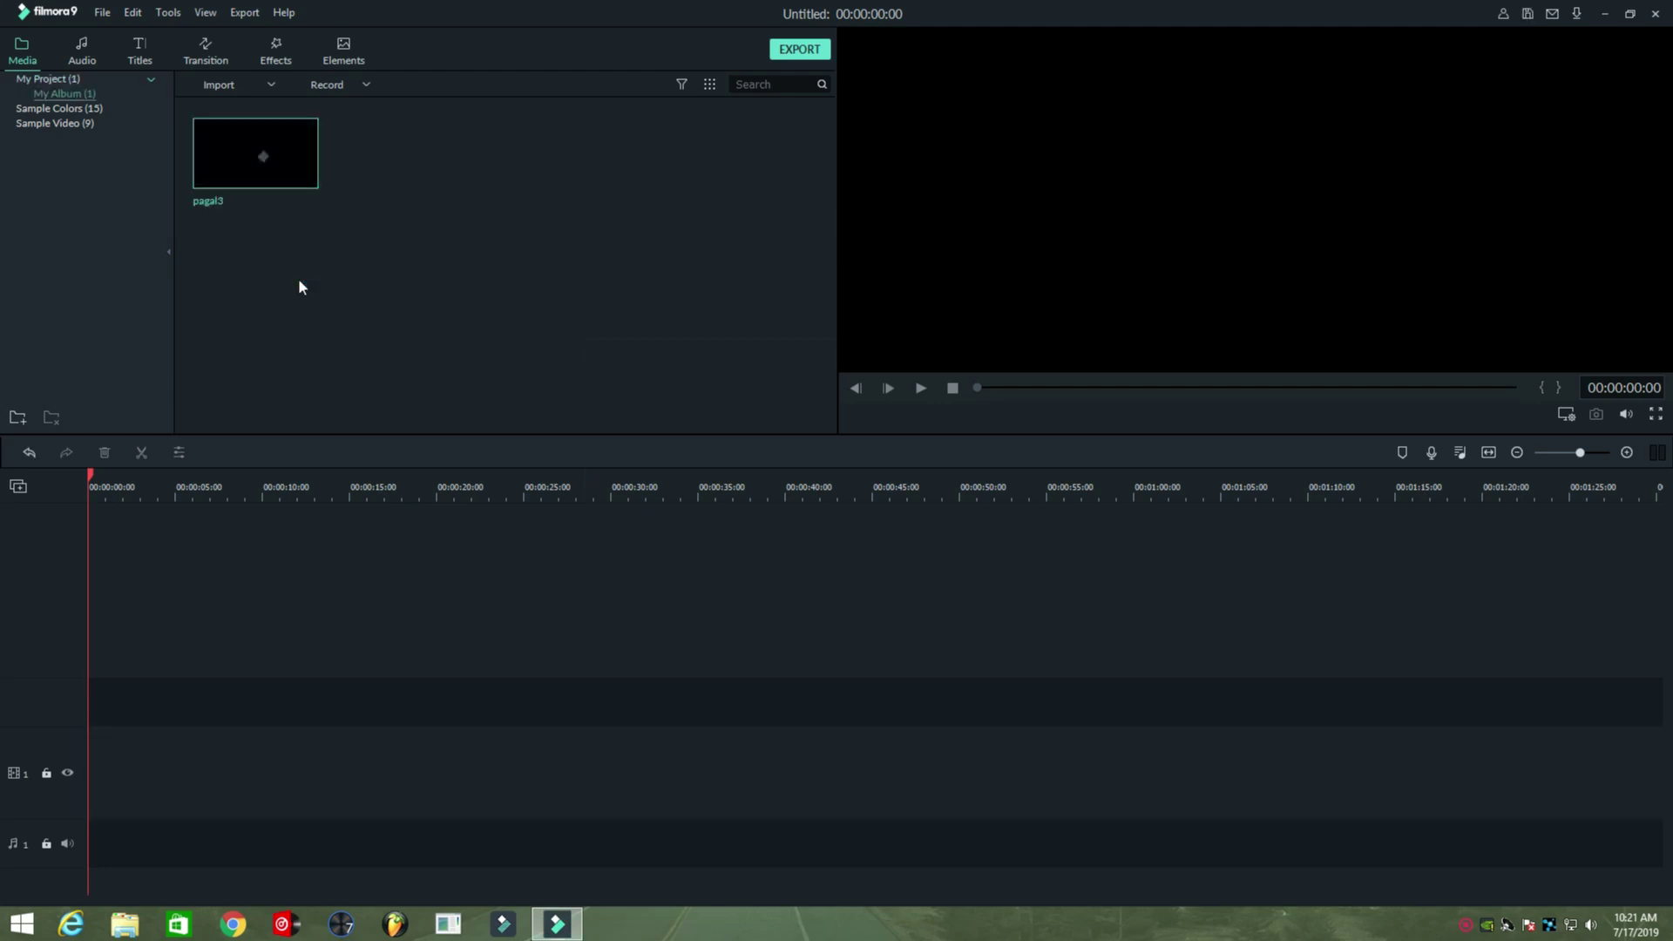
click(1605, 15)
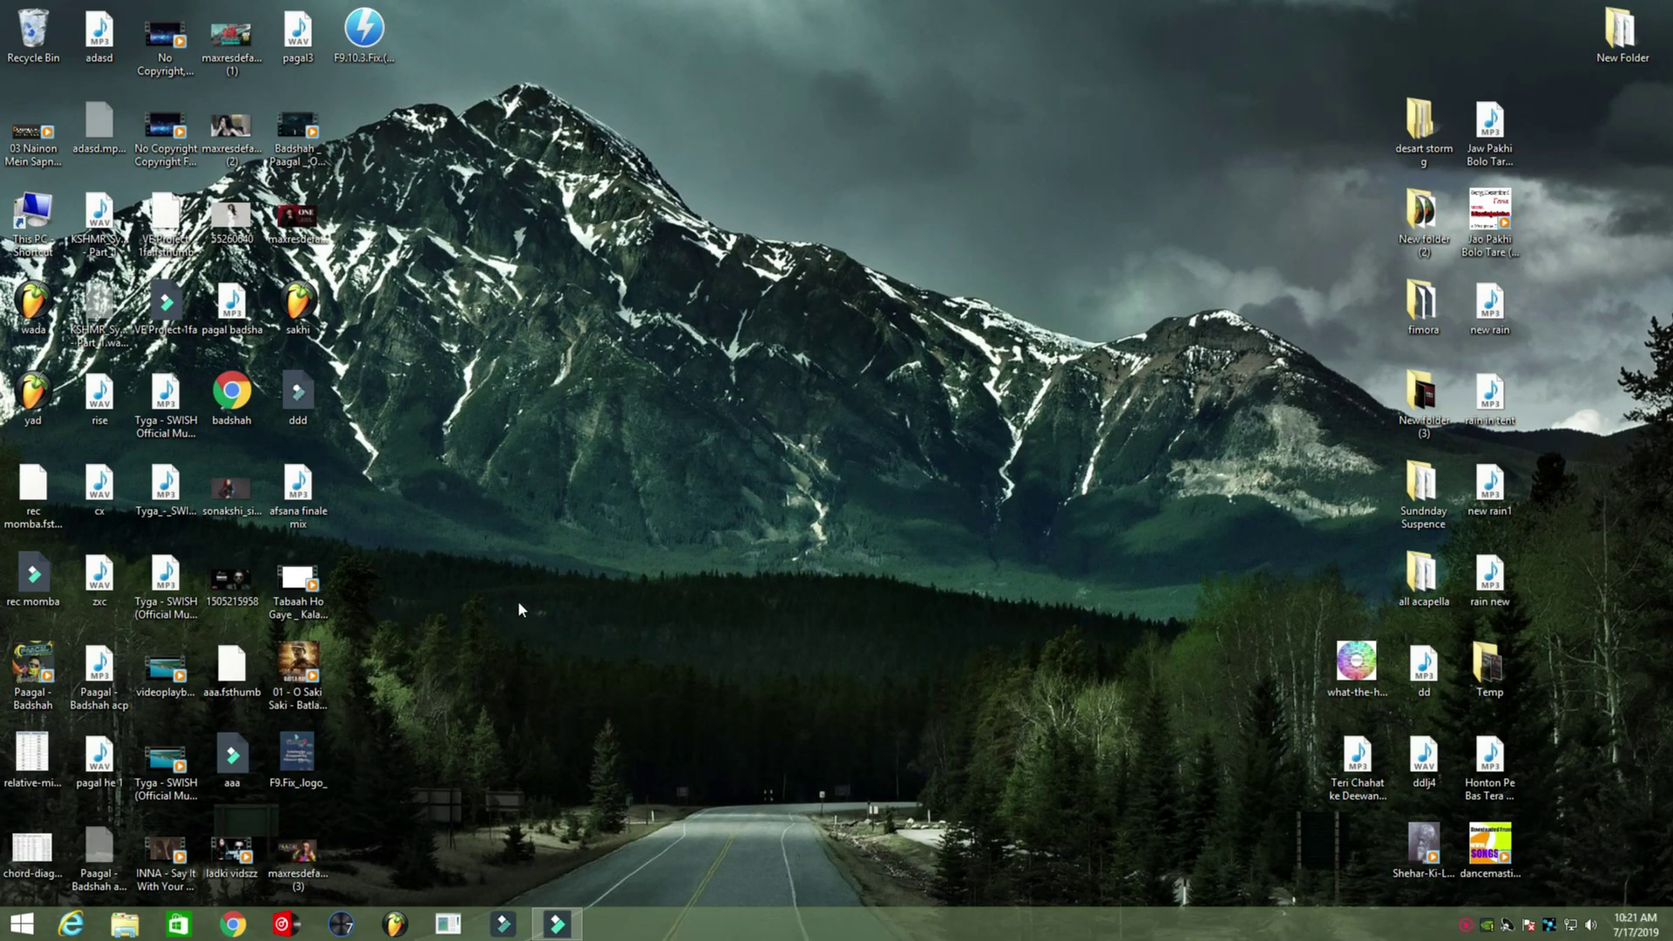
drag(297, 152, 507, 607)
drag(499, 756, 466, 218)
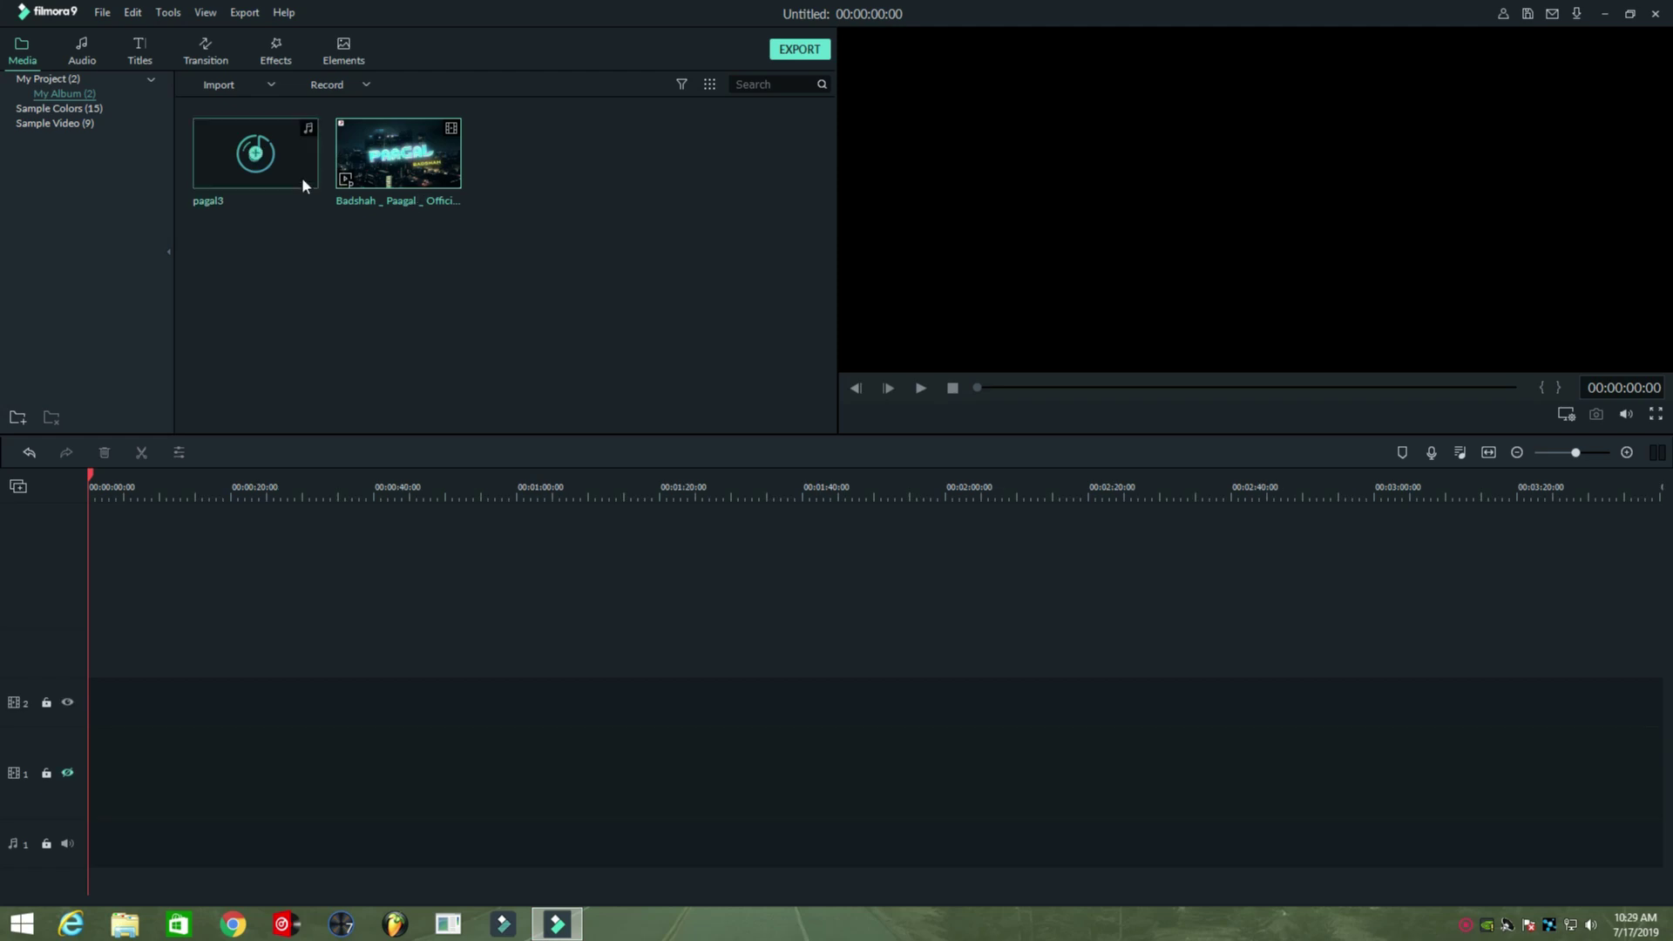
drag(301, 177, 71, 839)
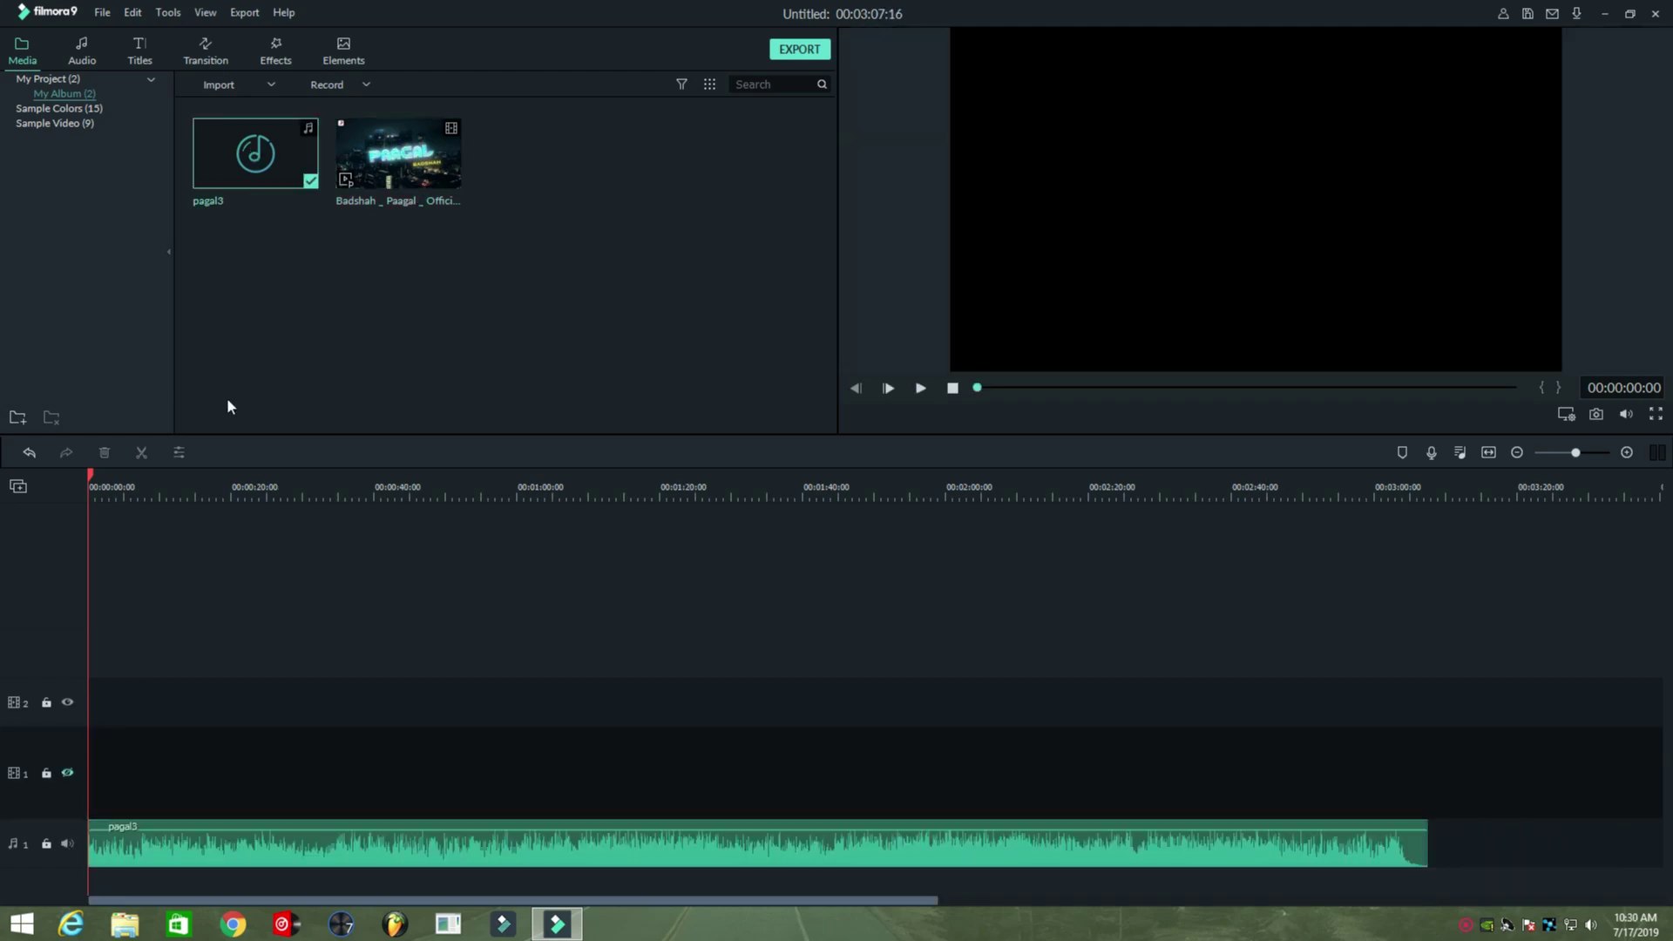
drag(432, 176, 69, 772)
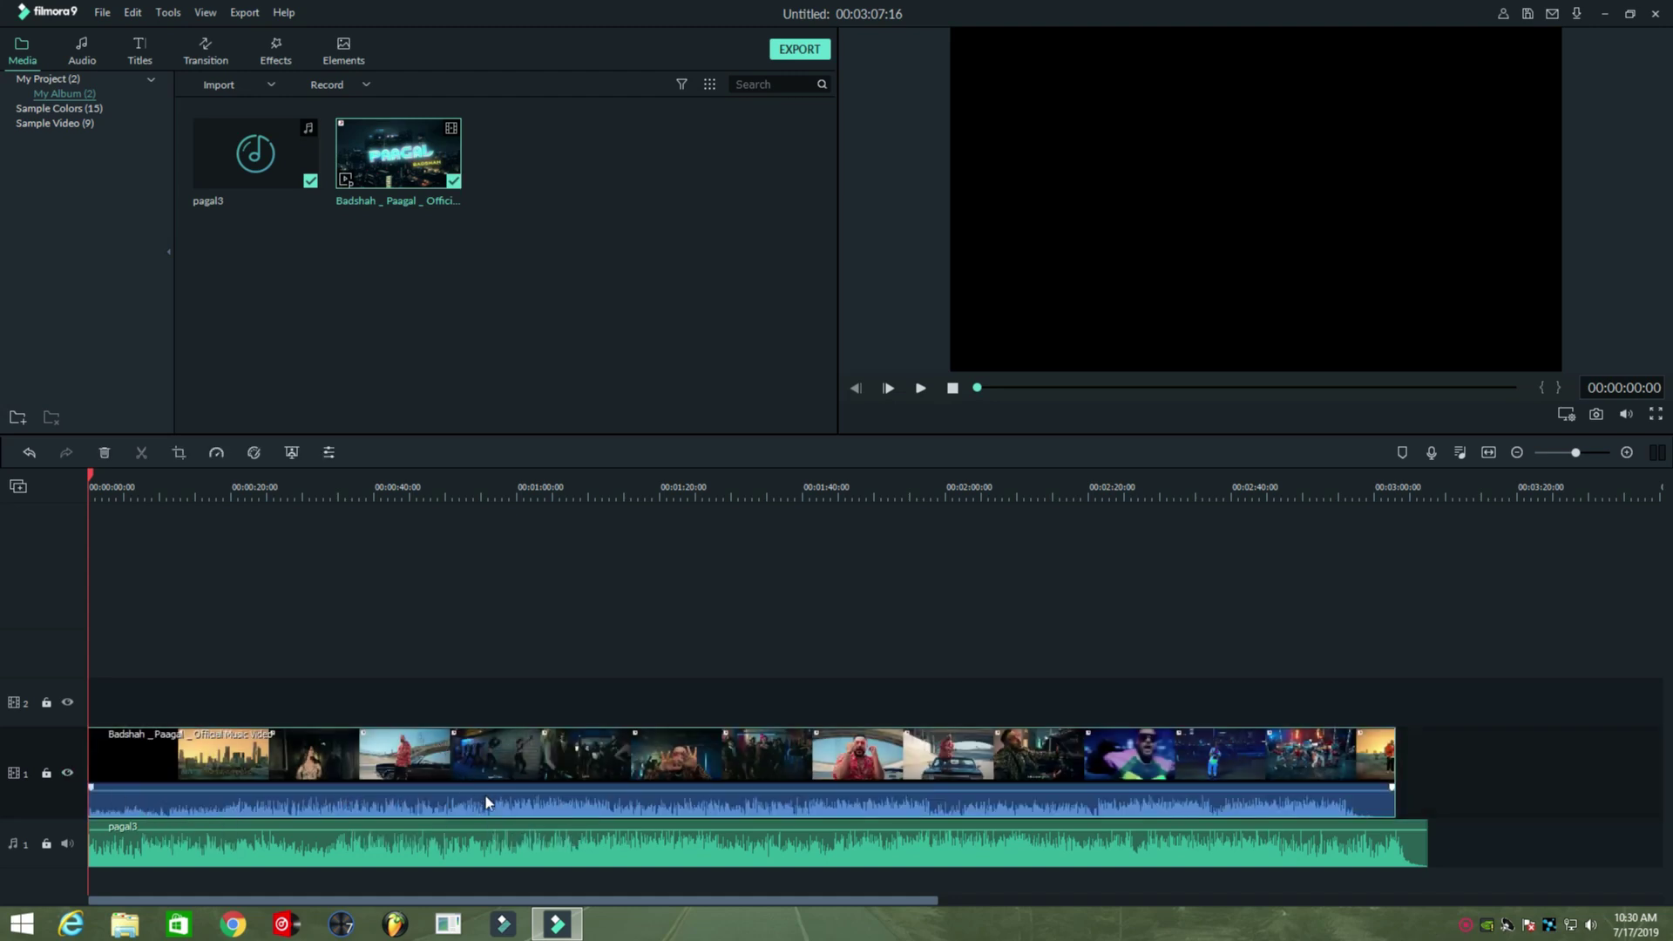
Step: Switch to VirtualDJ, load pagal3 on deck A and the Badshah Paagal video on deck B to compare their BPM, and sync deck B
click(1606, 16)
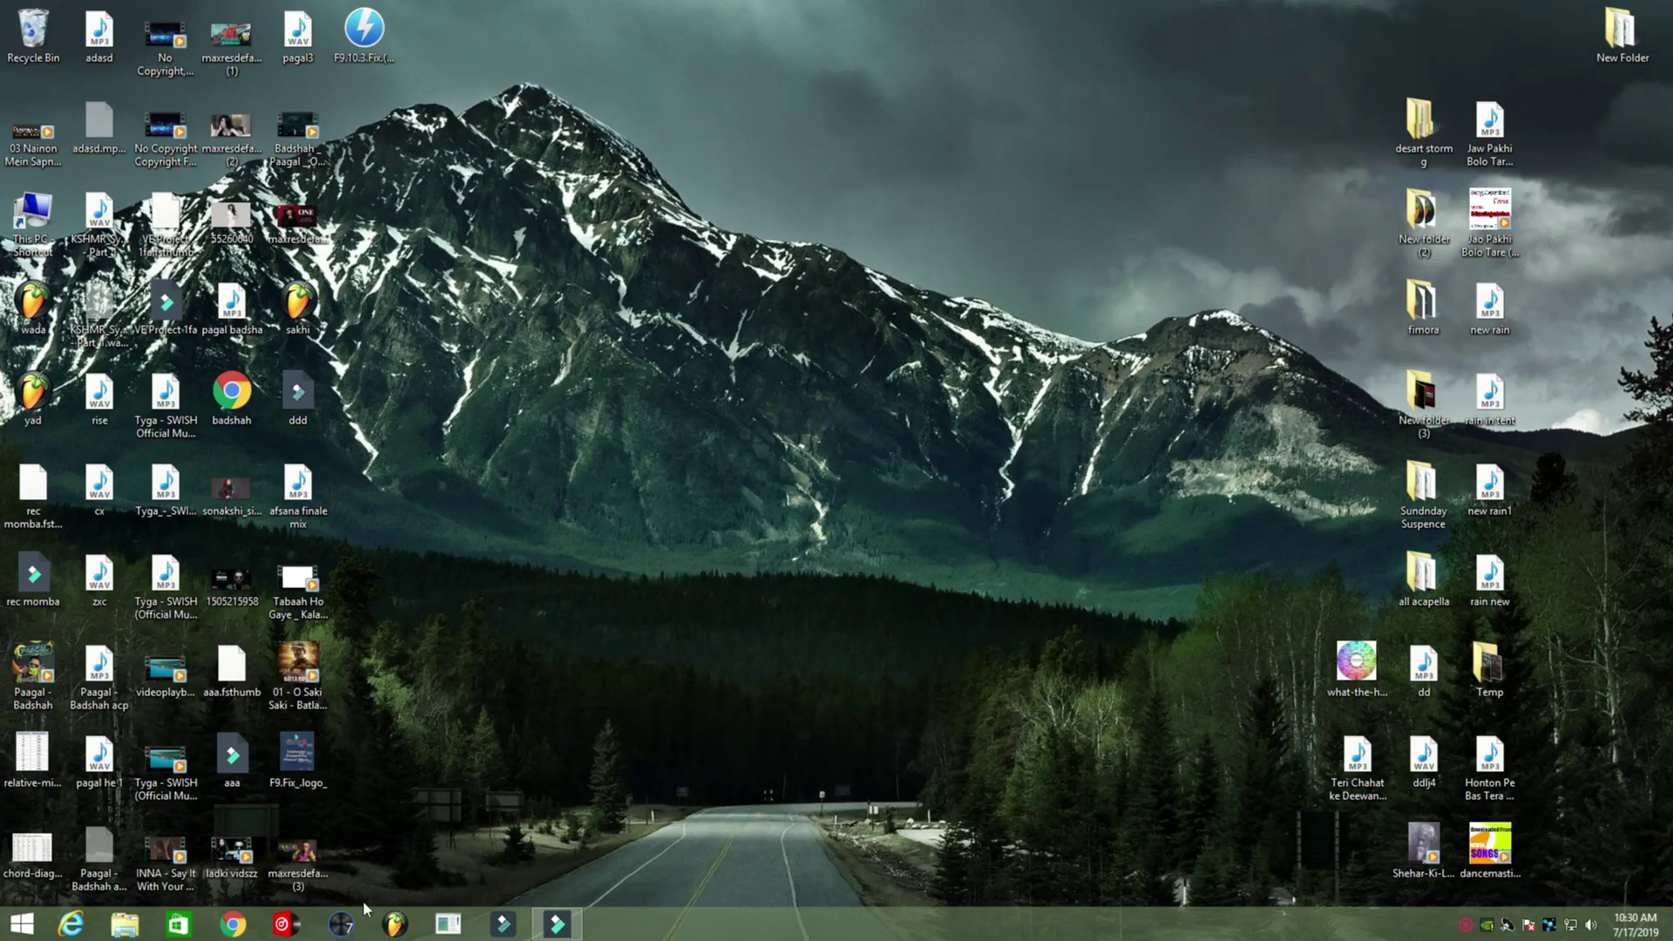
click(288, 926)
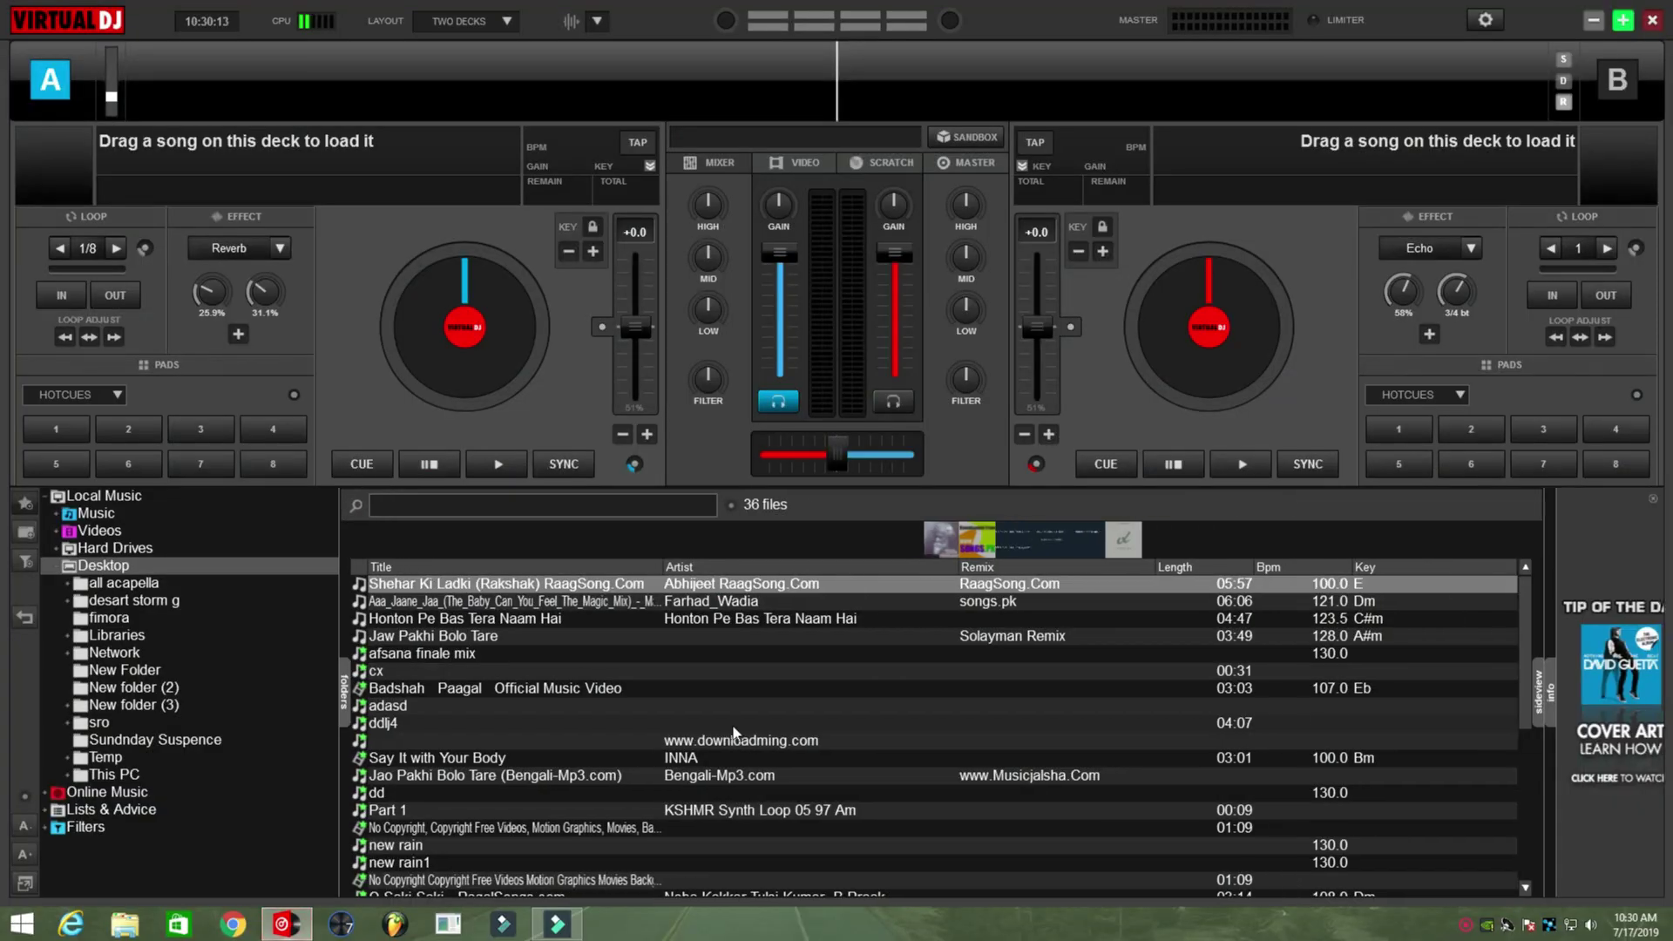
click(1587, 21)
drag(297, 35, 399, 239)
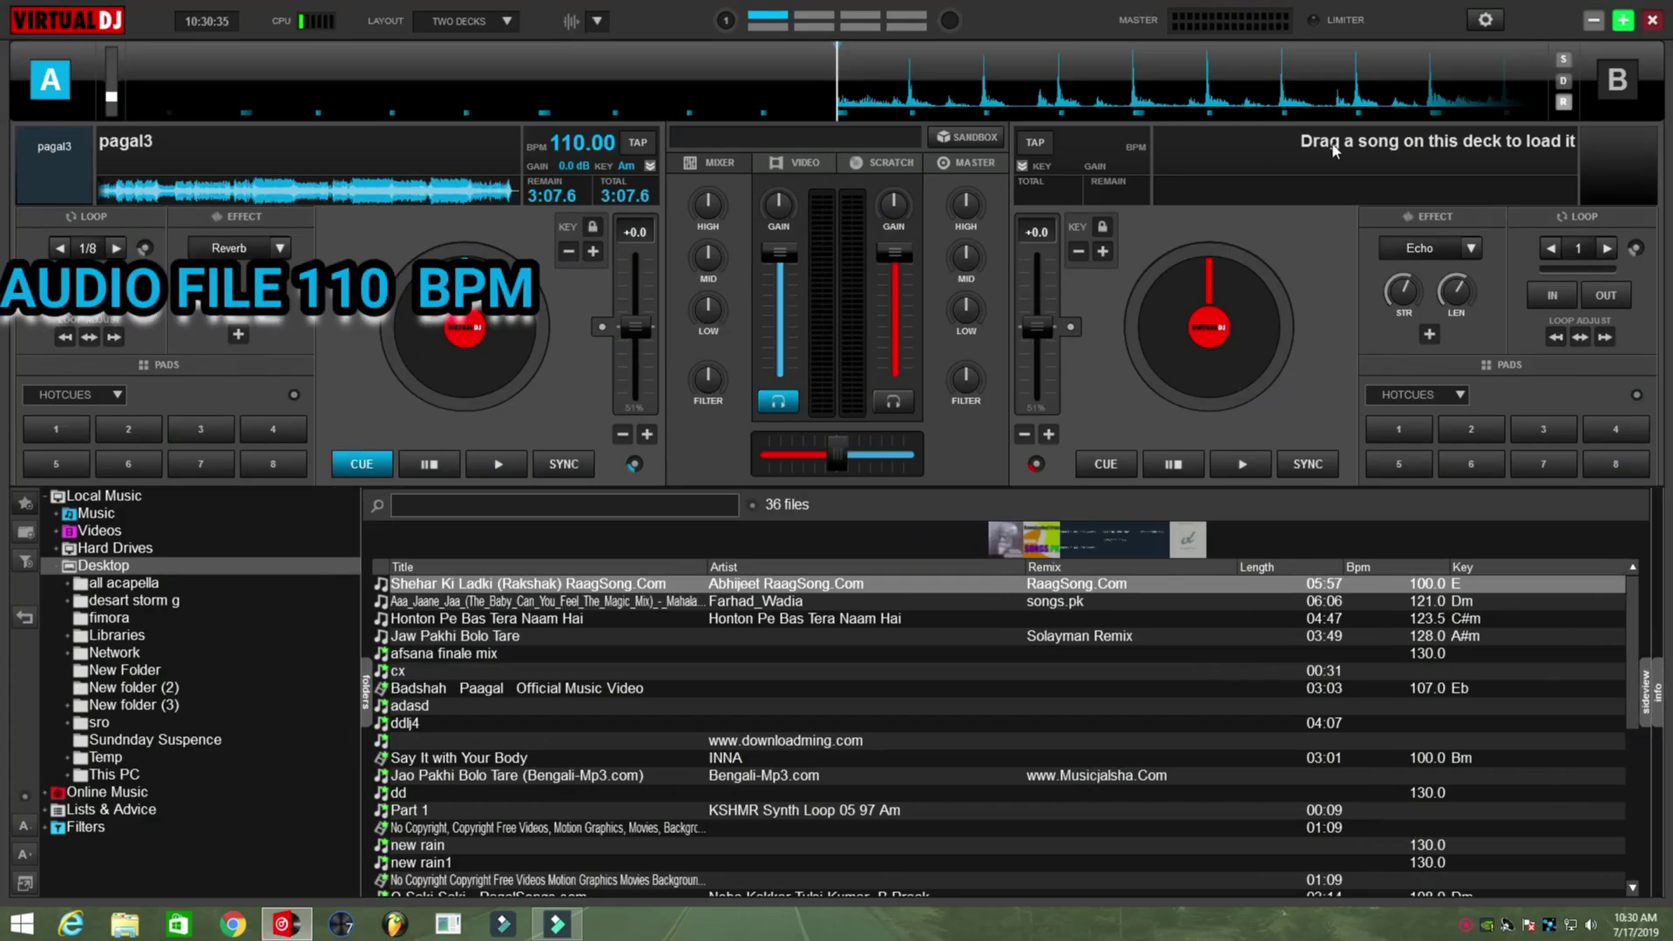
click(1591, 20)
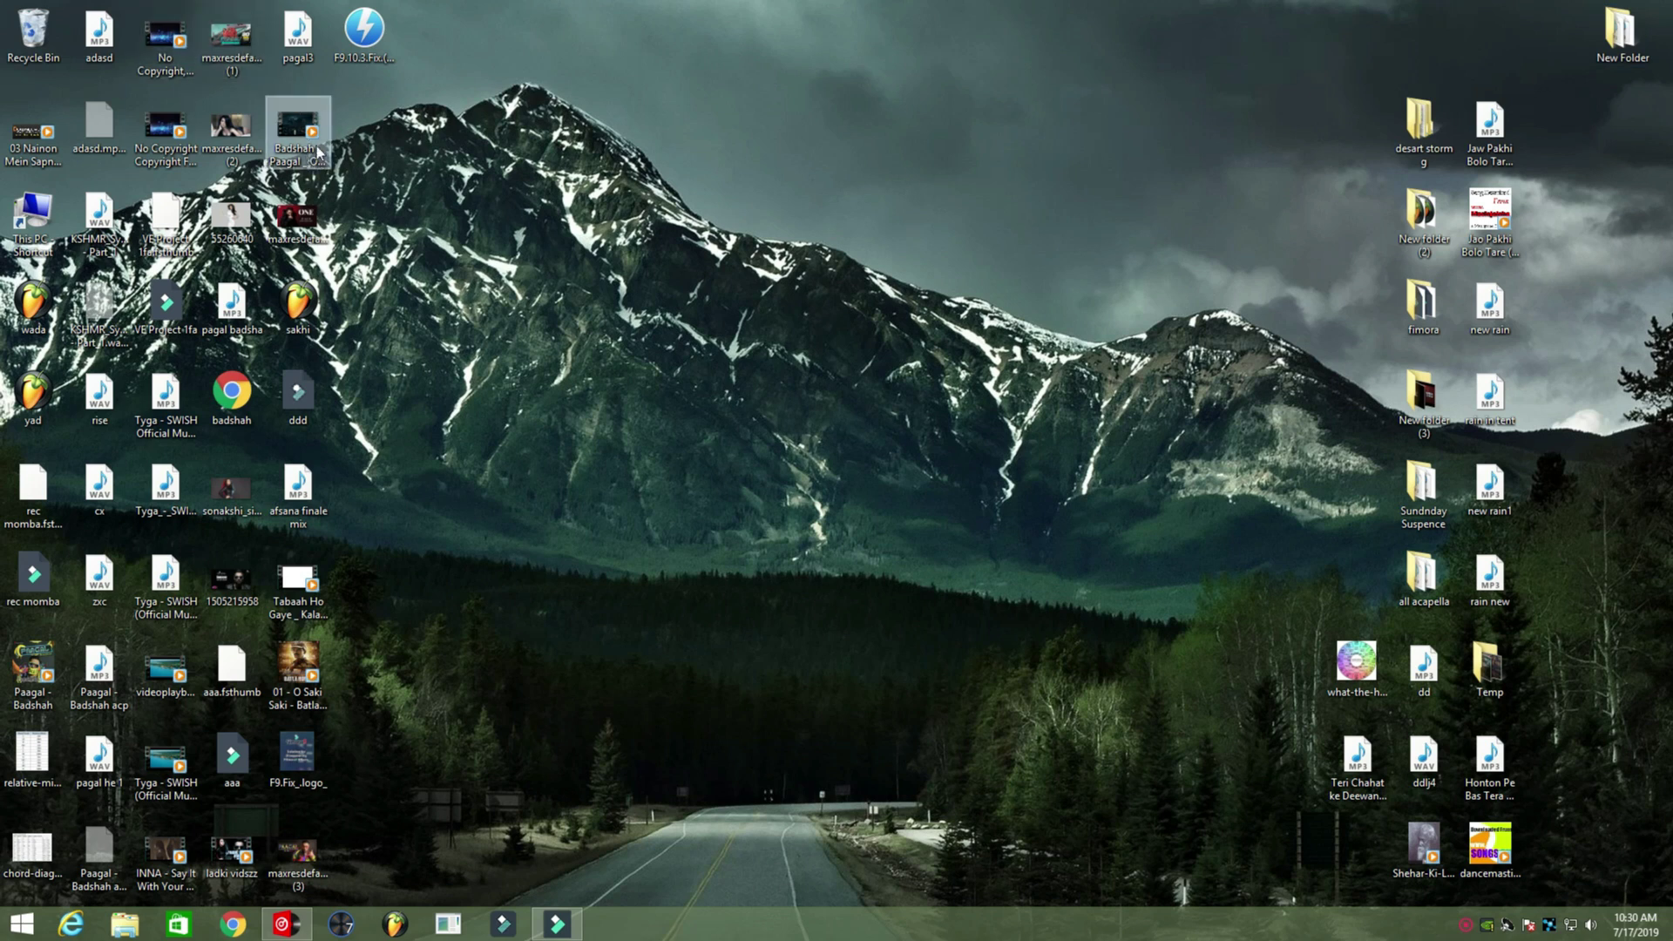
drag(322, 139, 1393, 166)
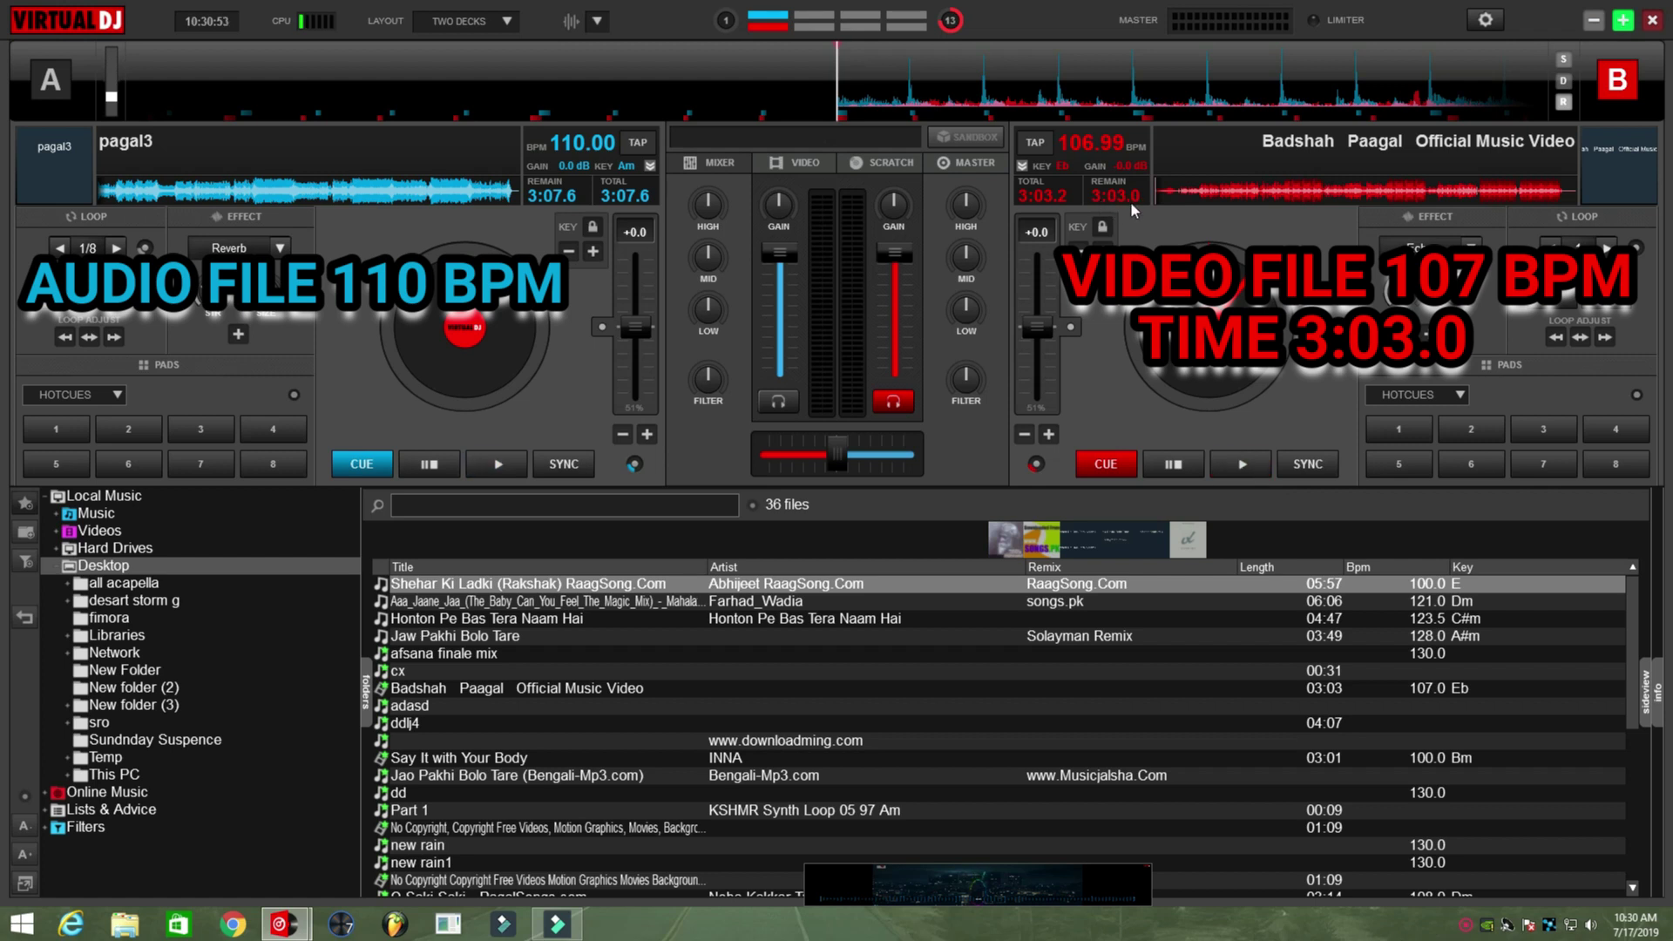
click(1309, 464)
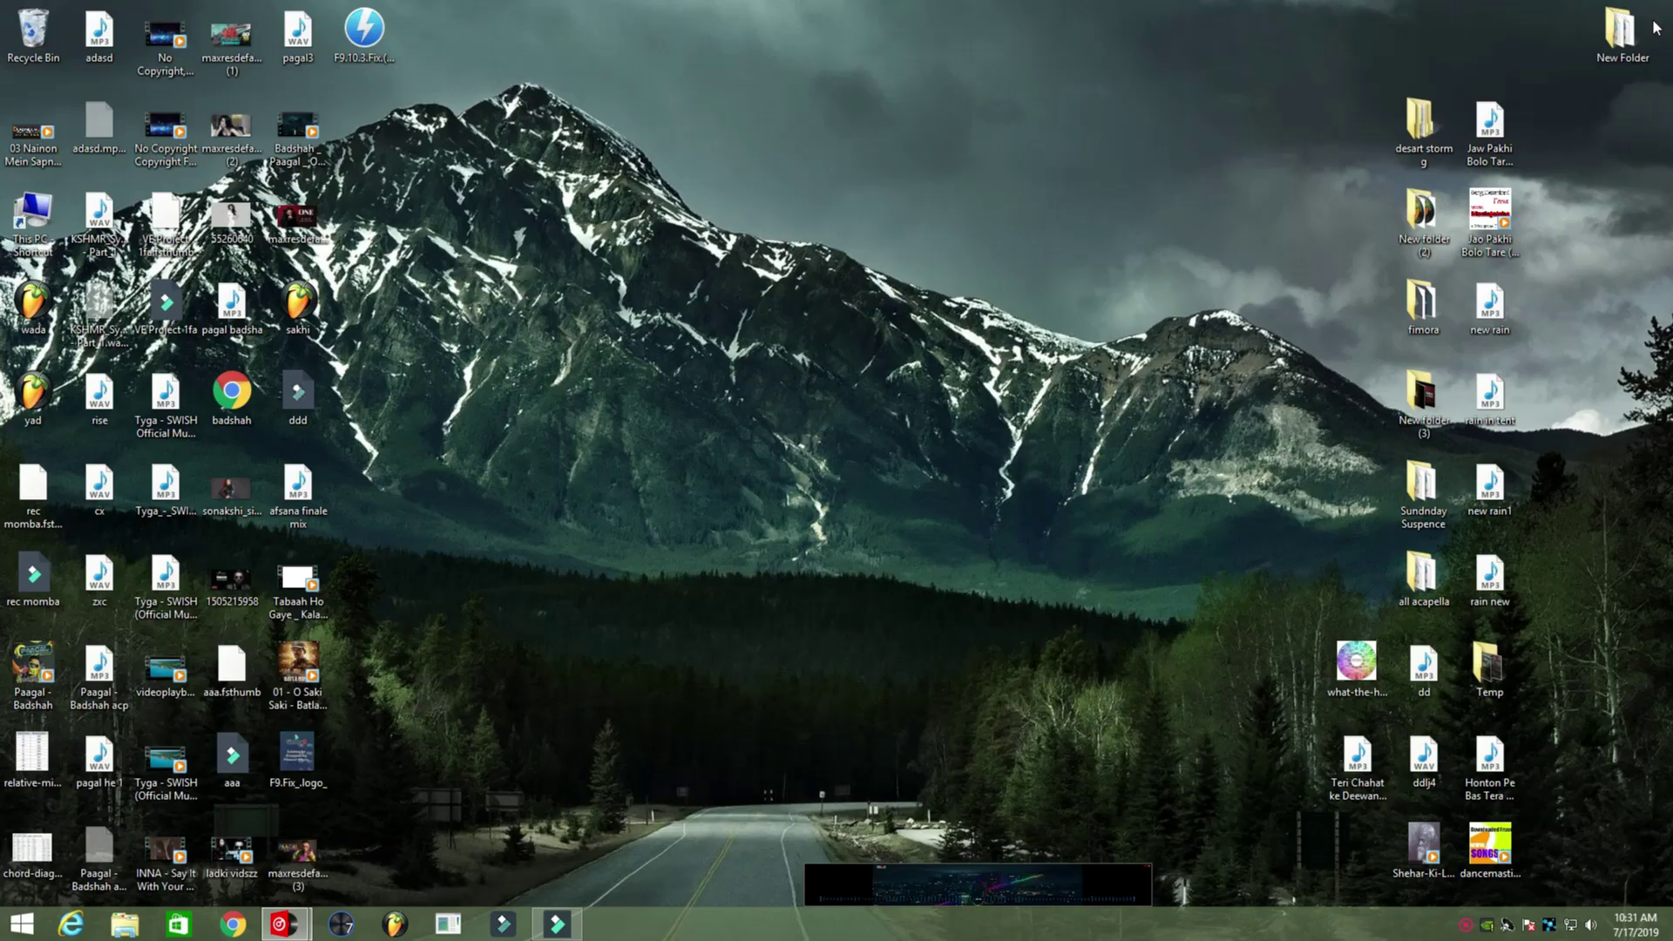
Step: Switch back to Filmora and apply a custom speed of 1.029 to the Badshah Paagal clip, giving it a duration of 00:02:58:00
click(557, 929)
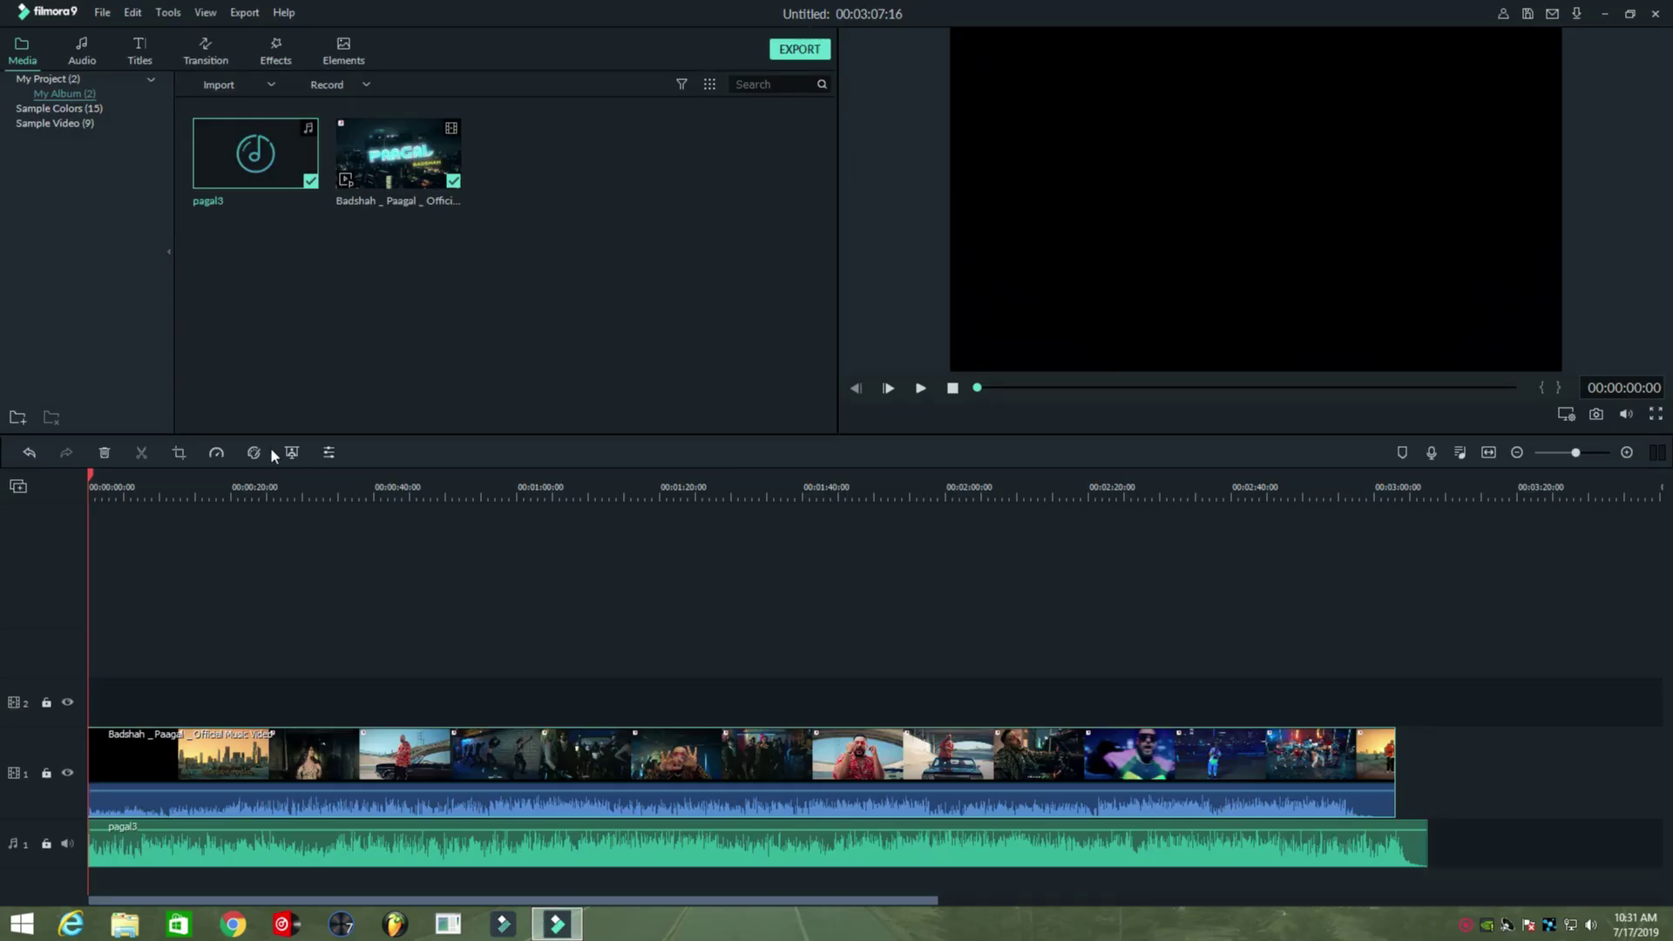
click(216, 452)
click(252, 477)
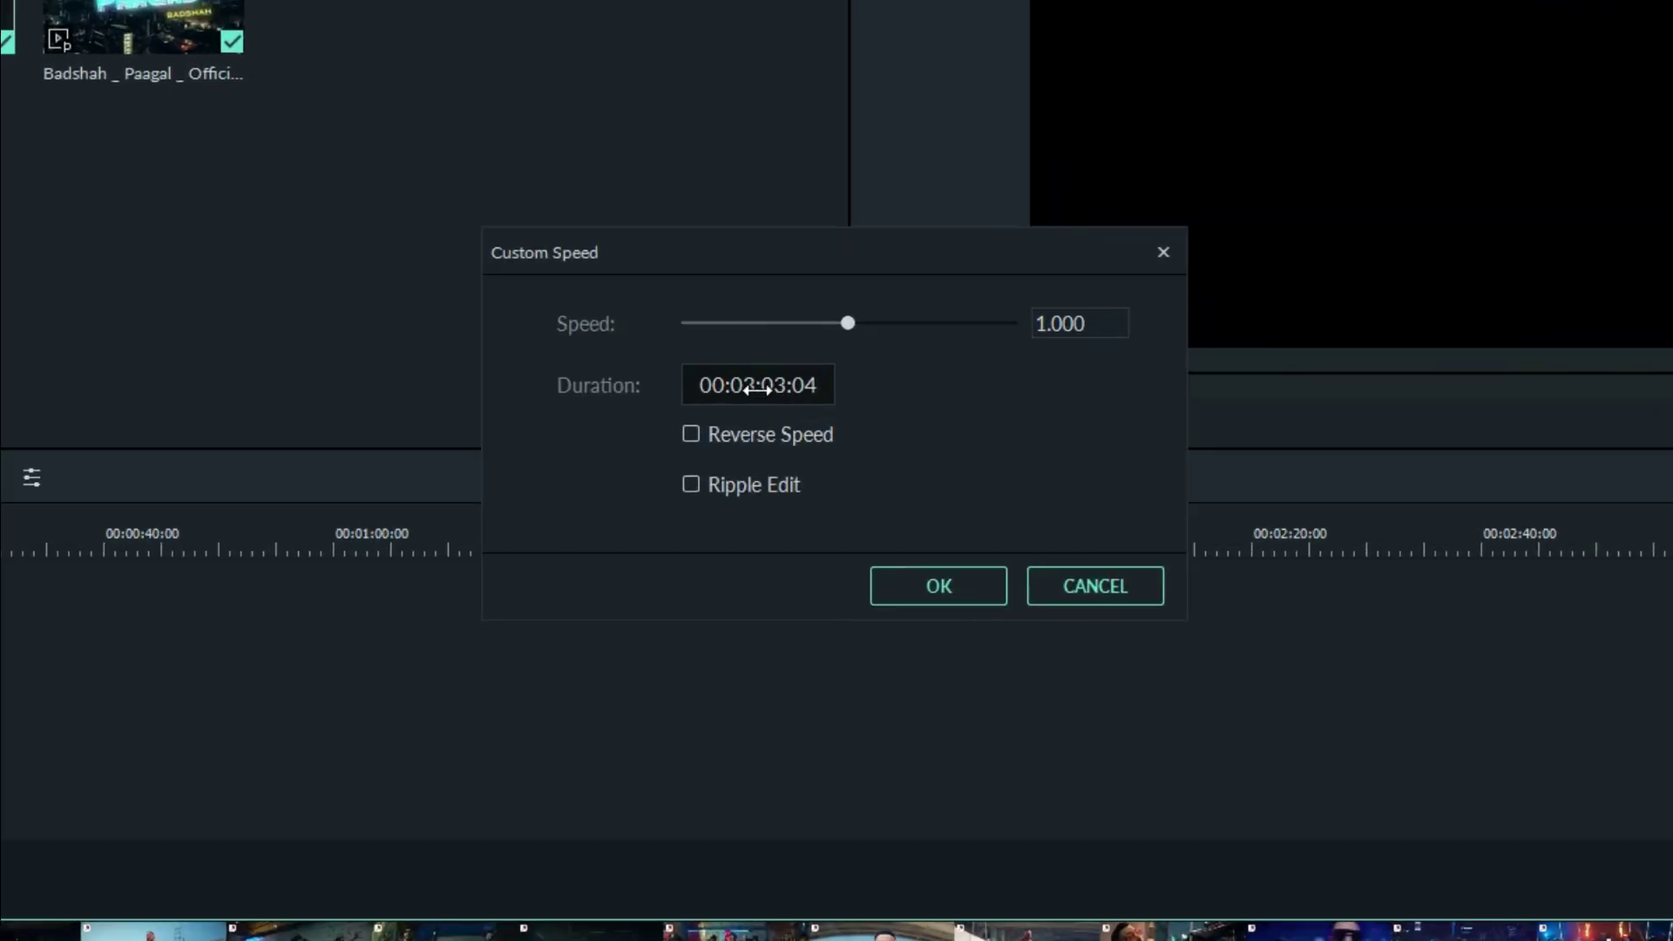
key(Right)
key(Right)
key(Right)
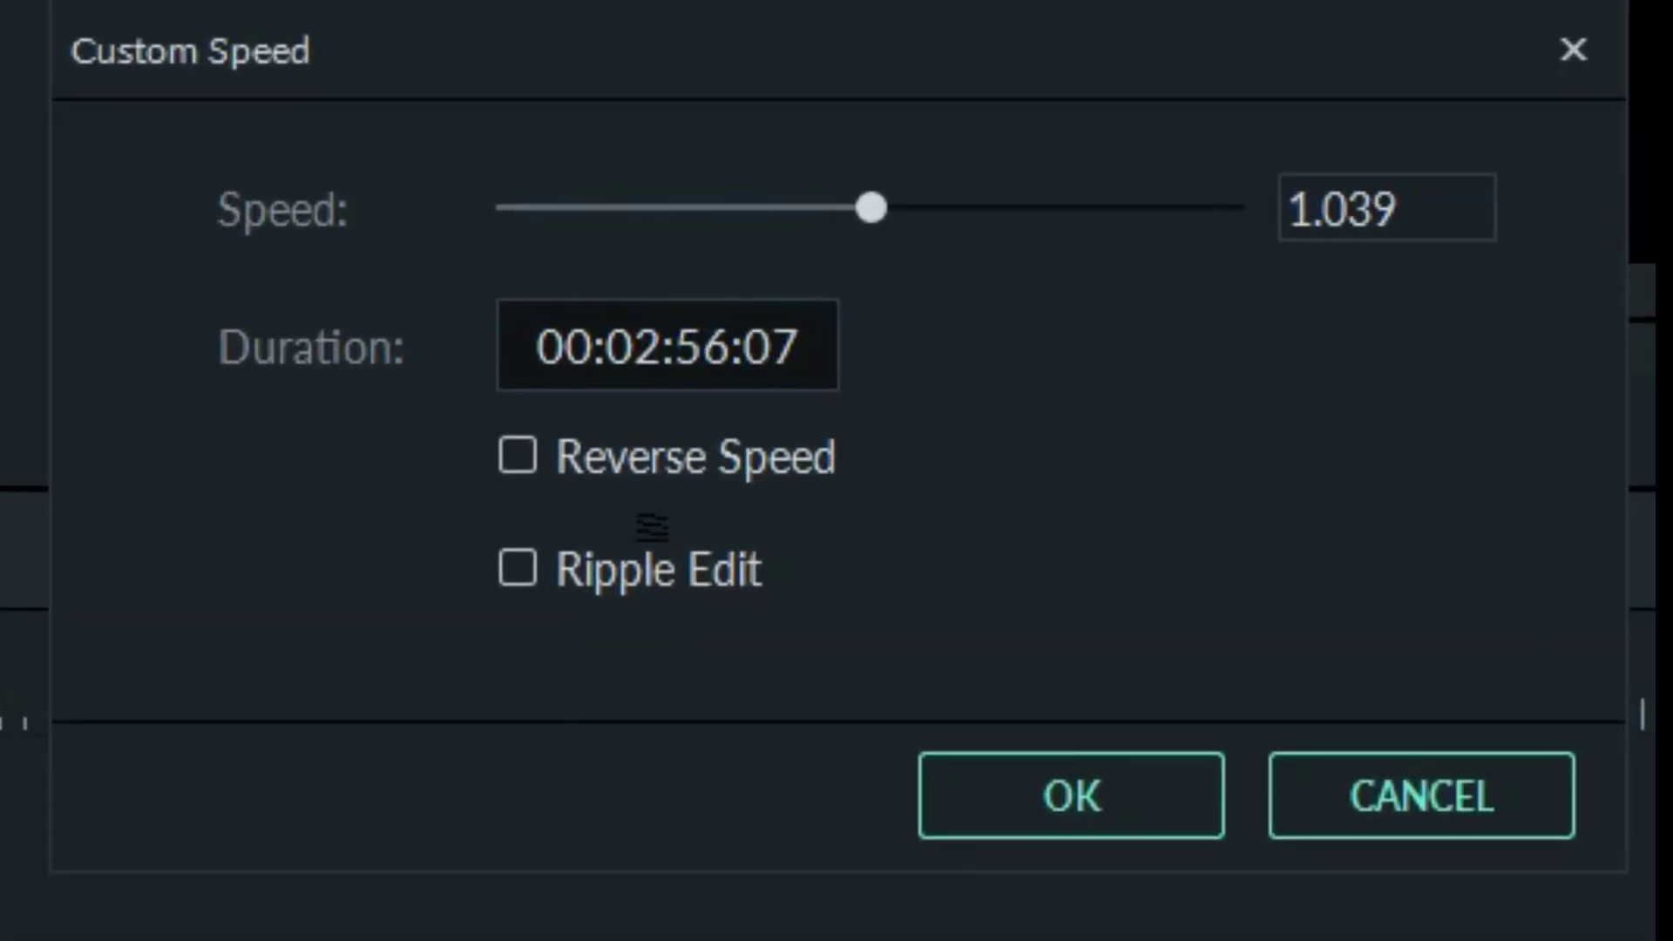
key(Left)
key(Left)
key(Left)
key(Left)
key(Left)
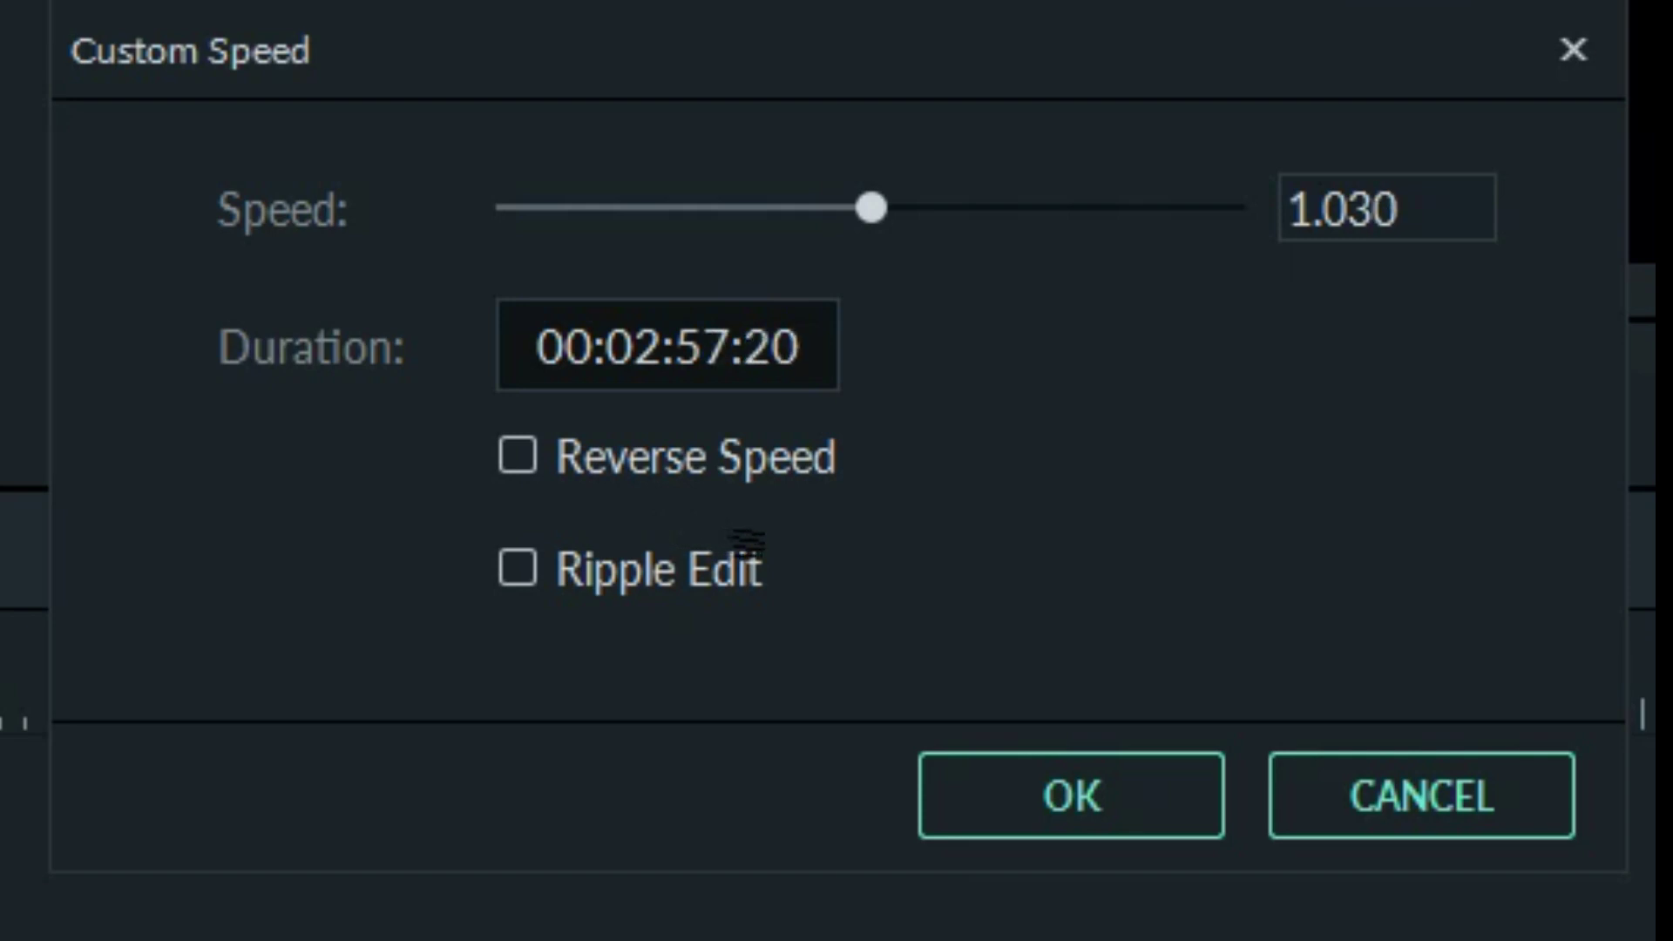
key(Left)
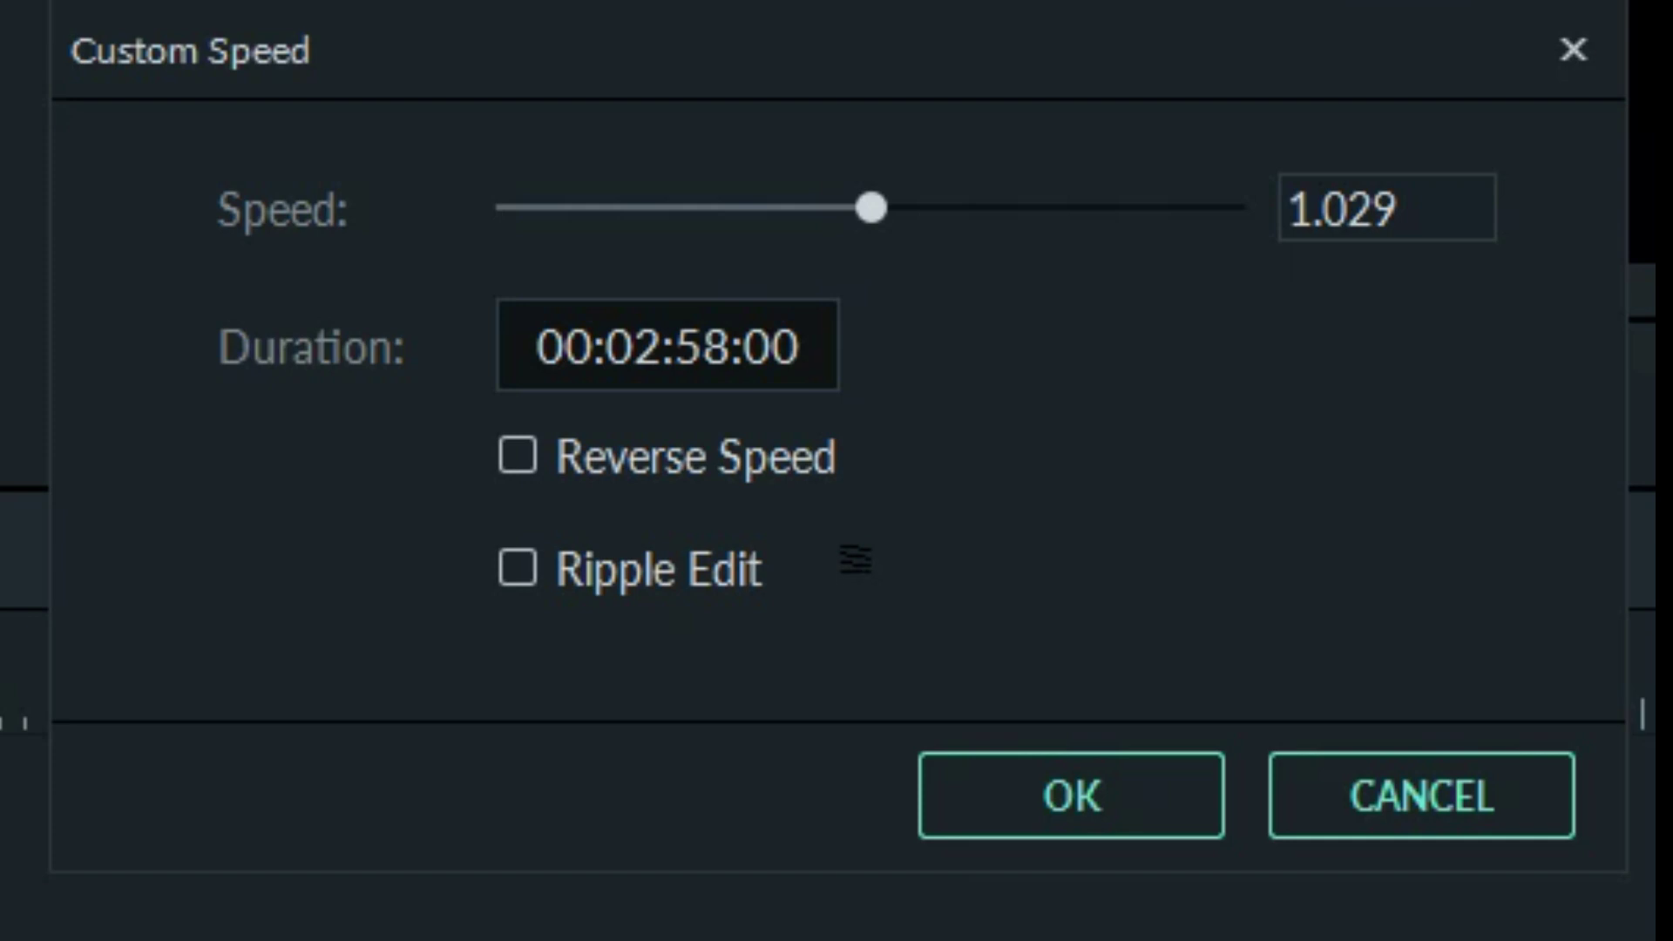
click(1101, 802)
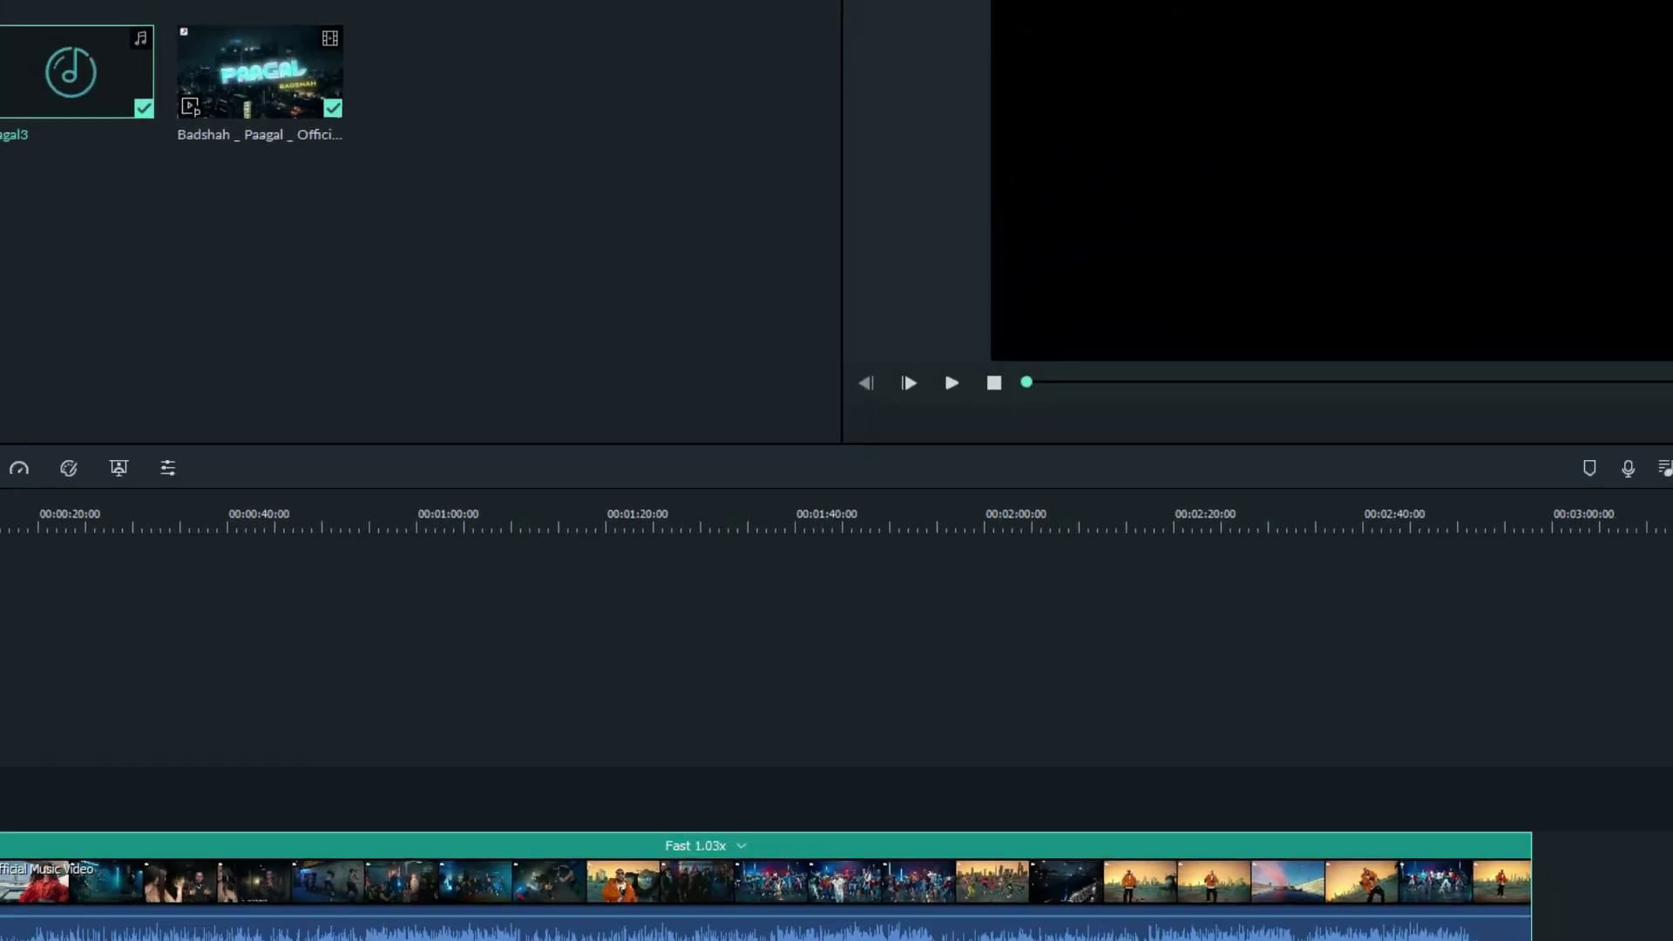
Step: Mute the pagal3 audio track and play the sped-up video from 00:00:25:16 to hear its own sound
key(ctrl+equal)
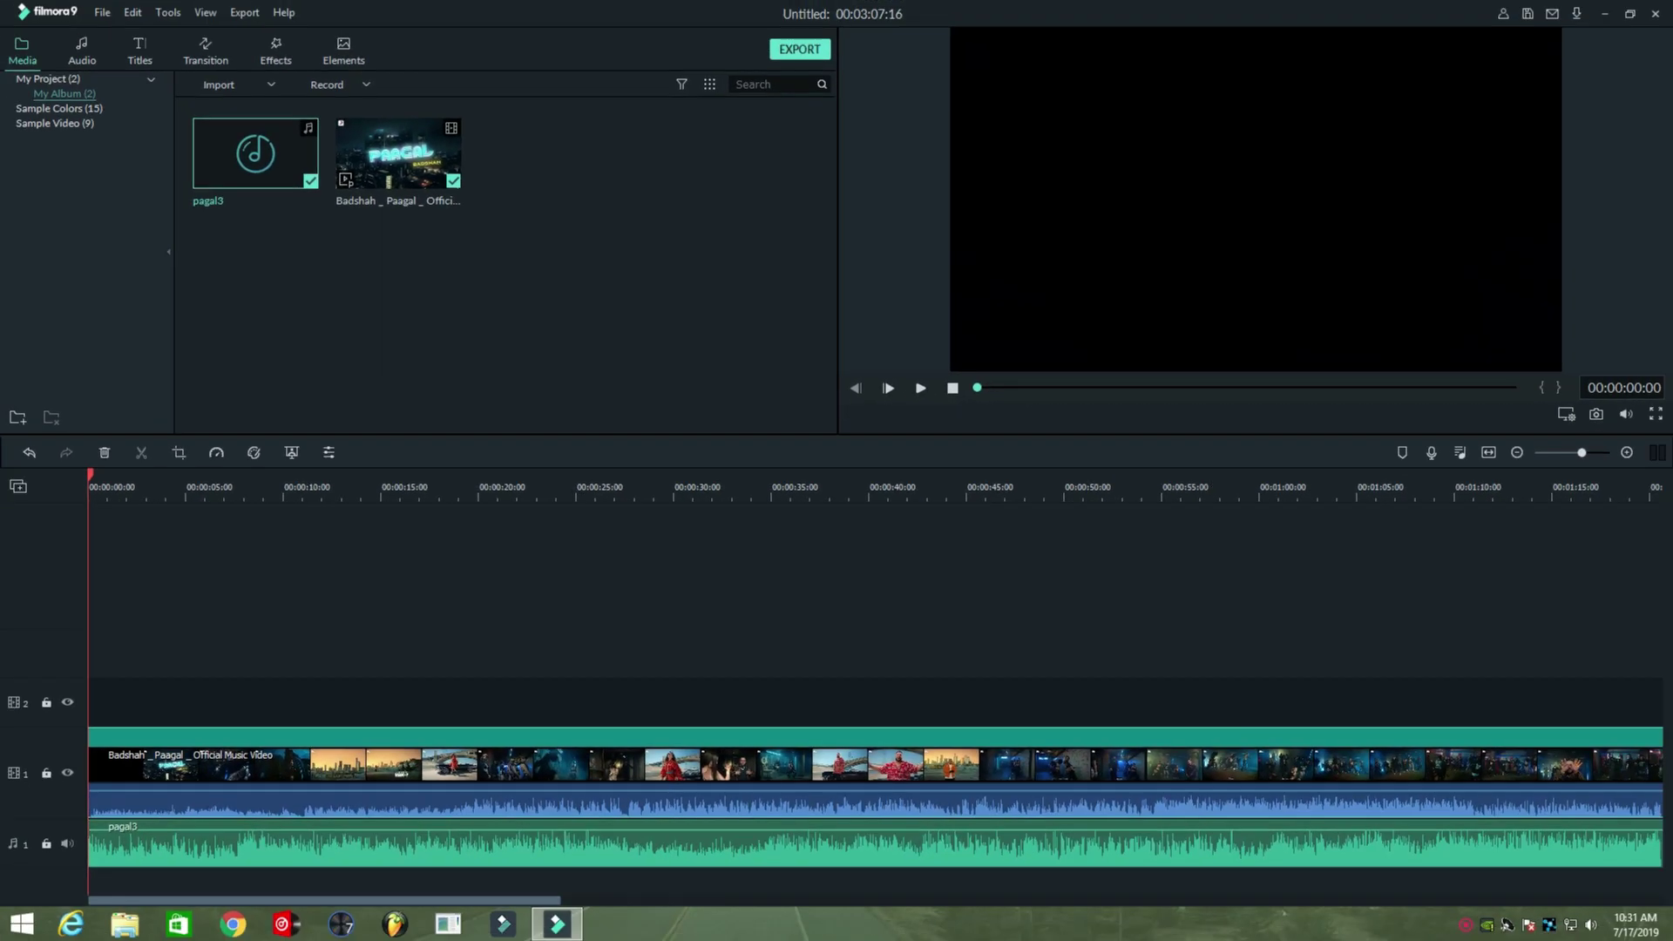
click(69, 844)
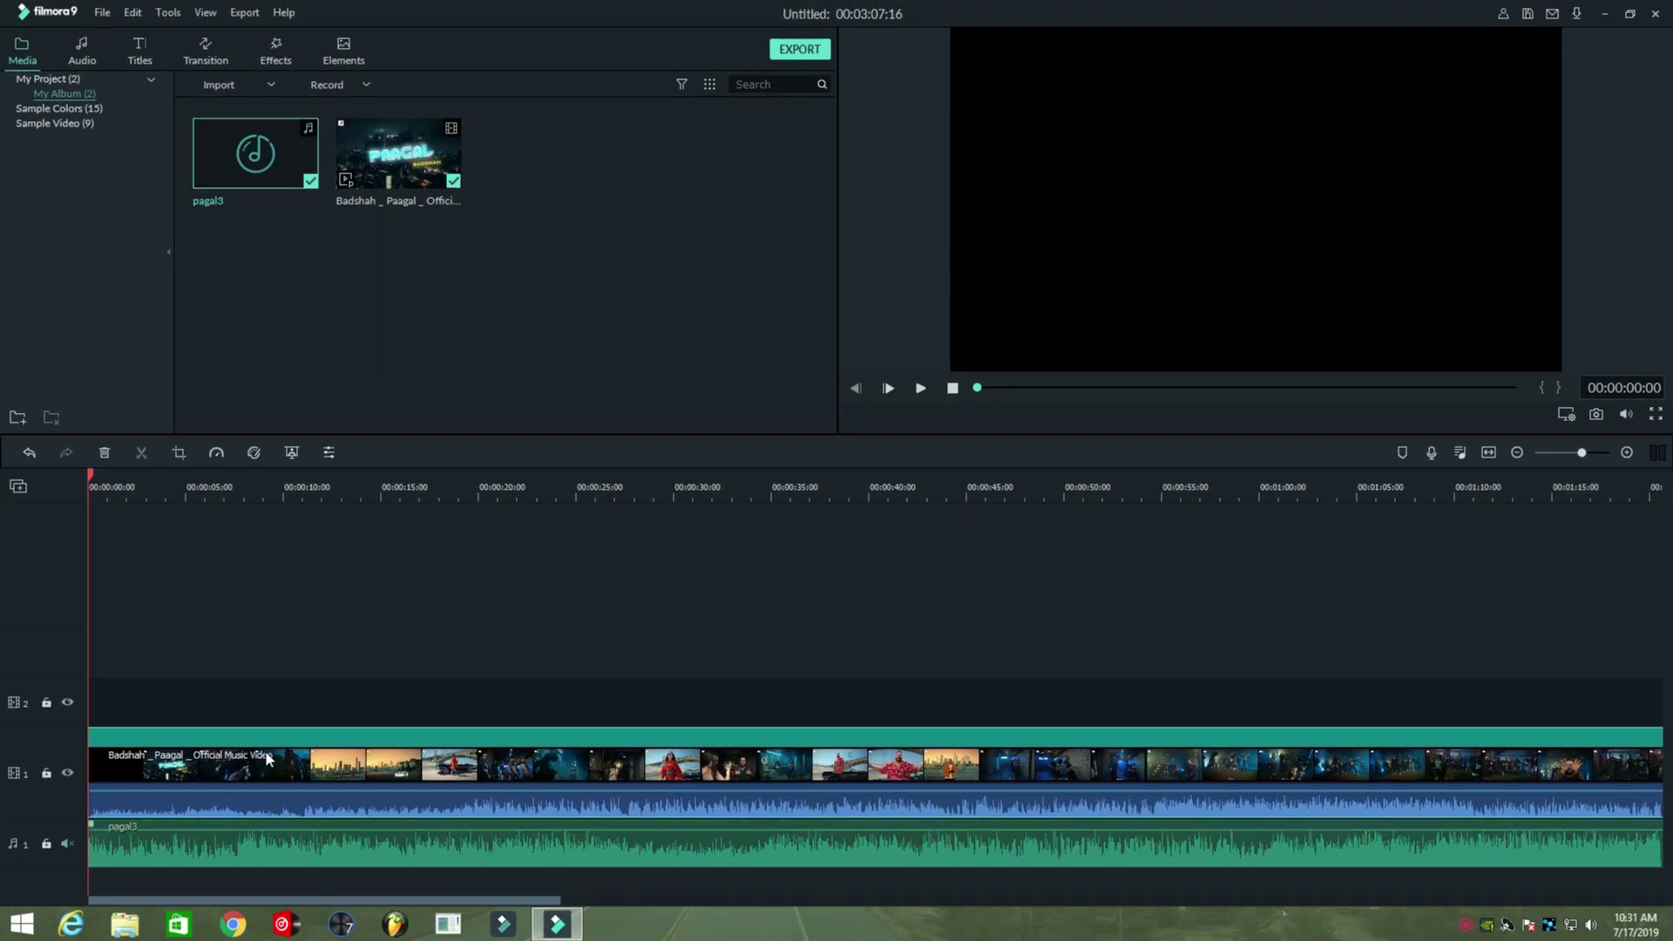
click(588, 494)
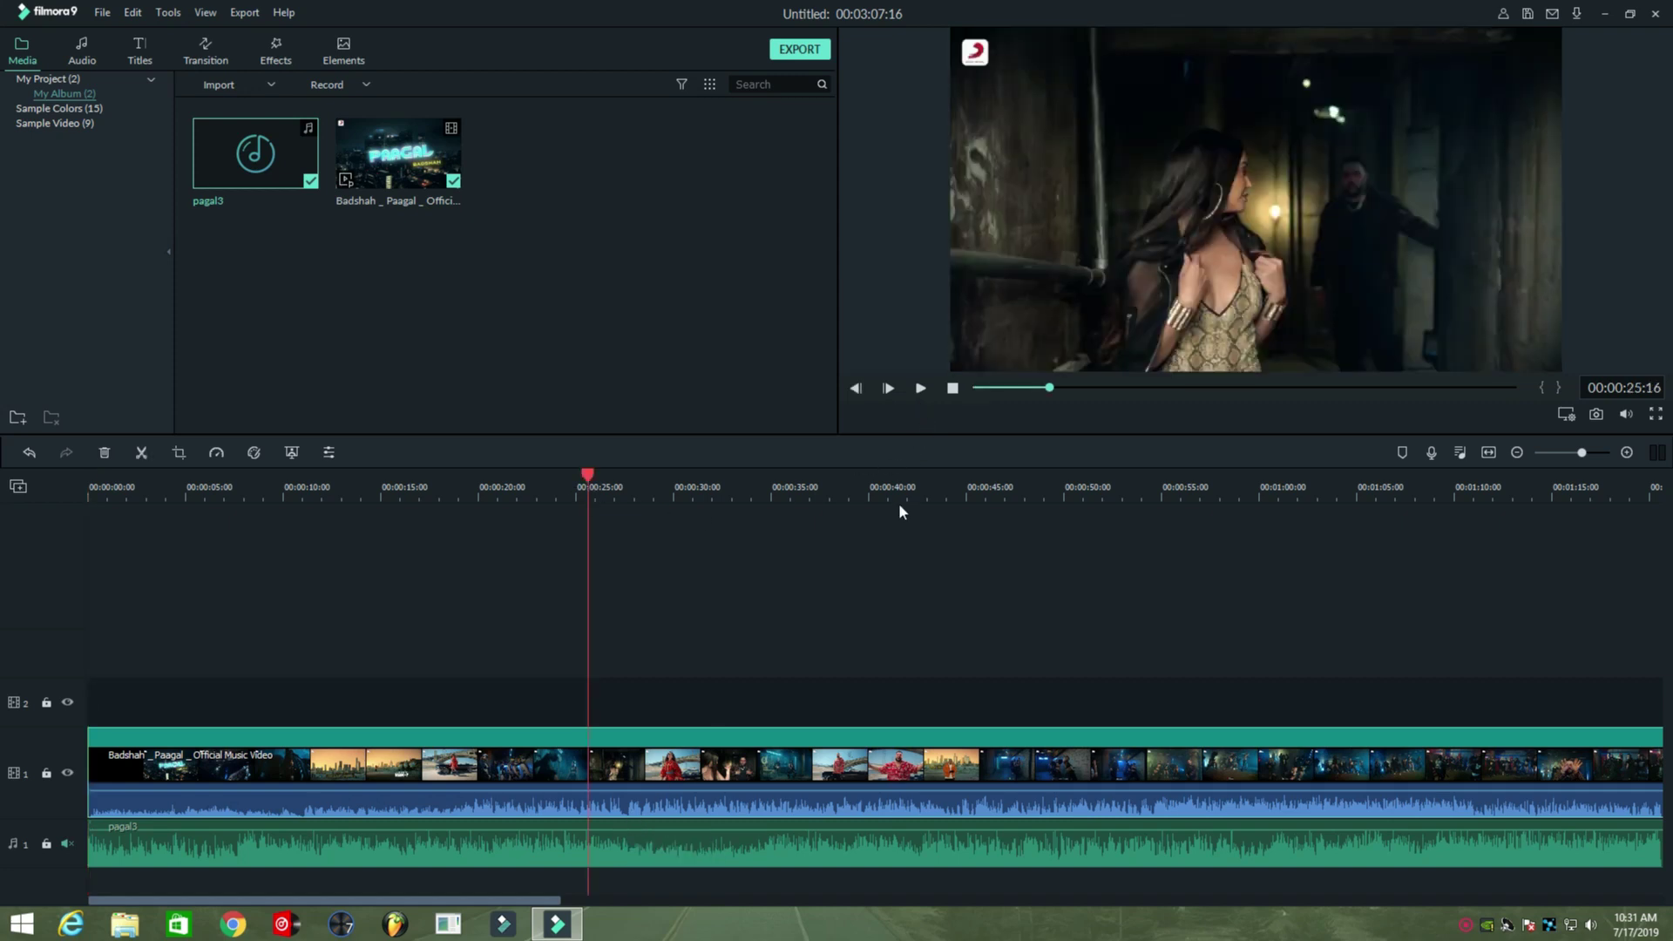
click(920, 389)
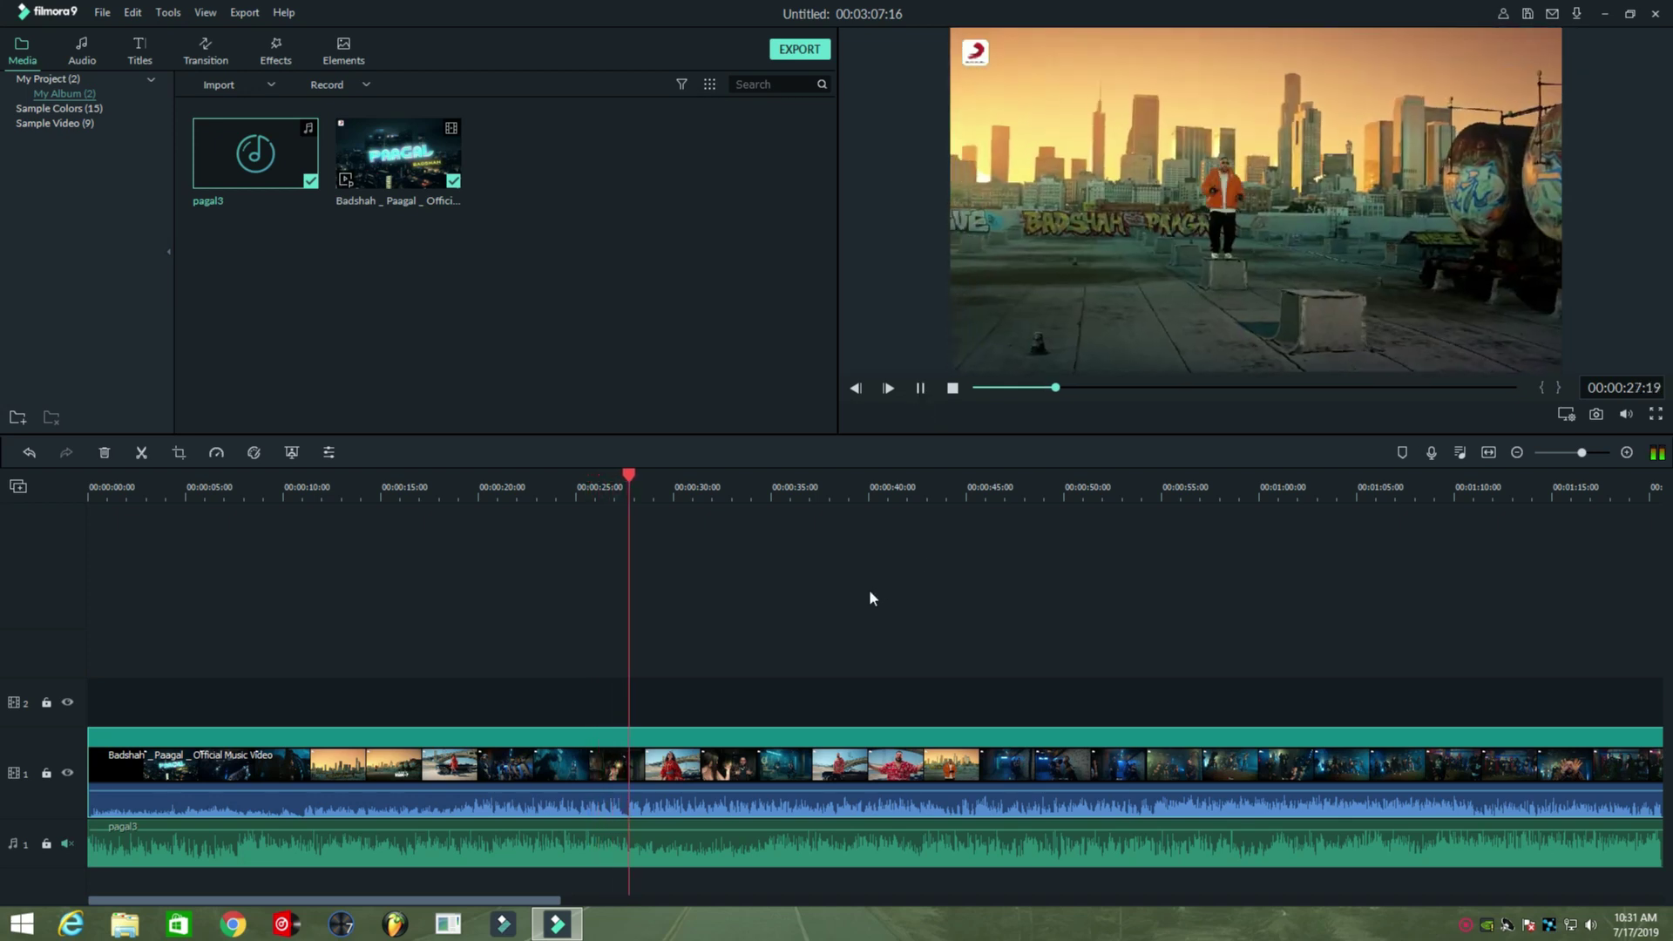
Step: Find the point where the shot changes to the woman in red and split the Badshah Paagal clip there at 00:00:28:14
key(space)
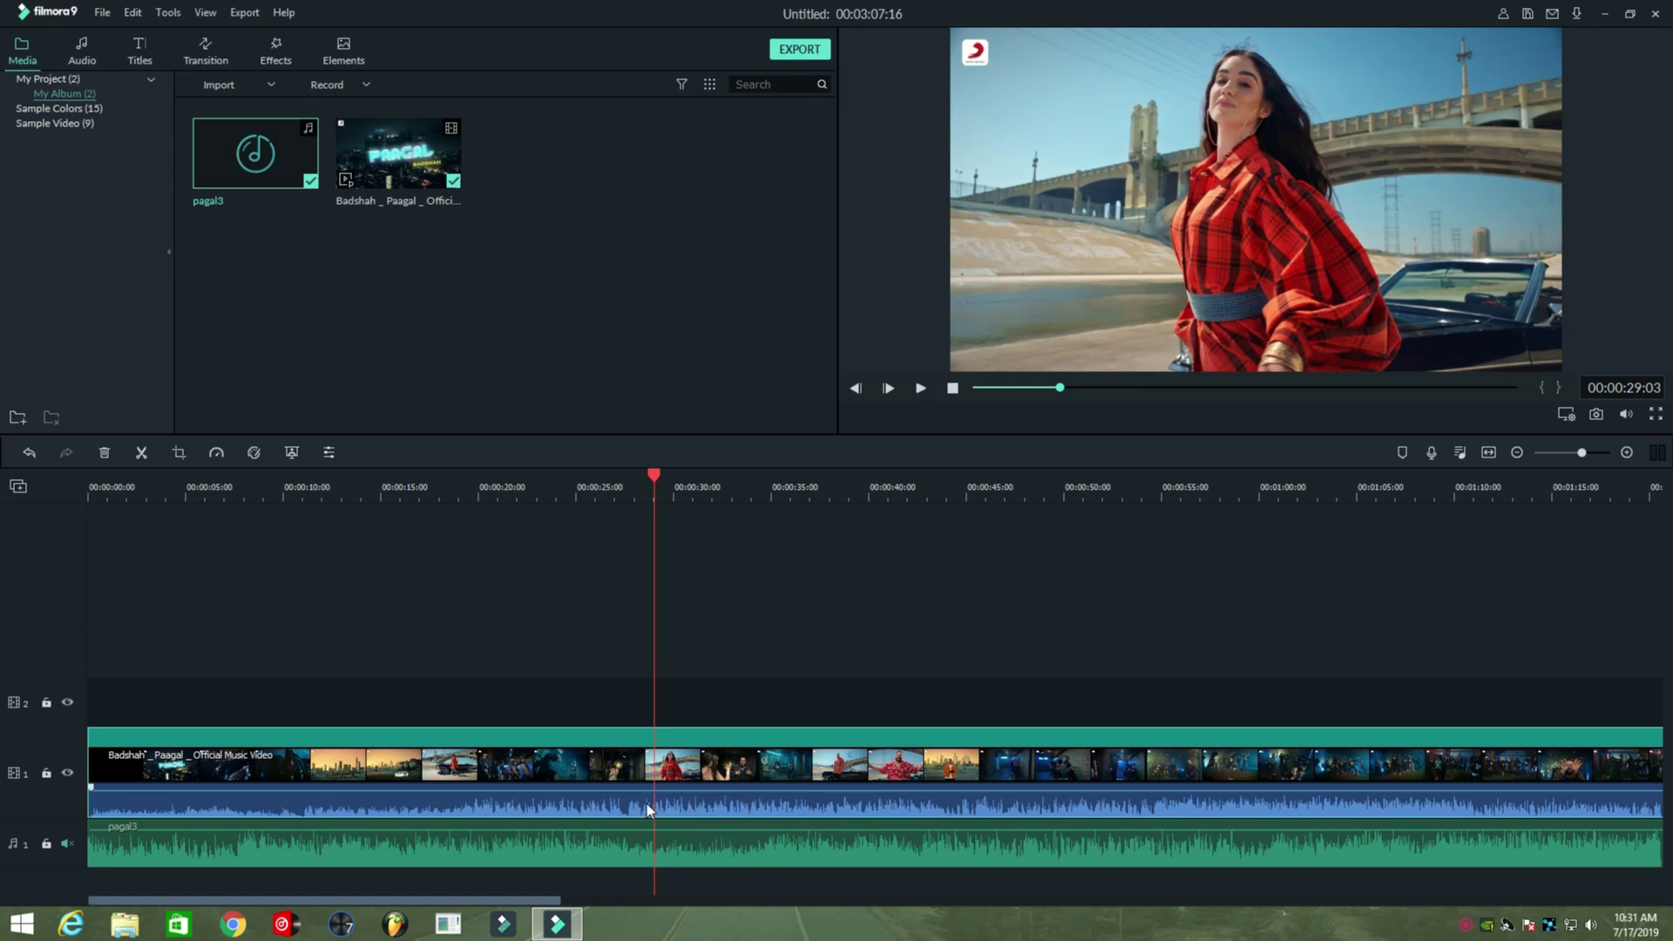
drag(1587, 459, 1596, 457)
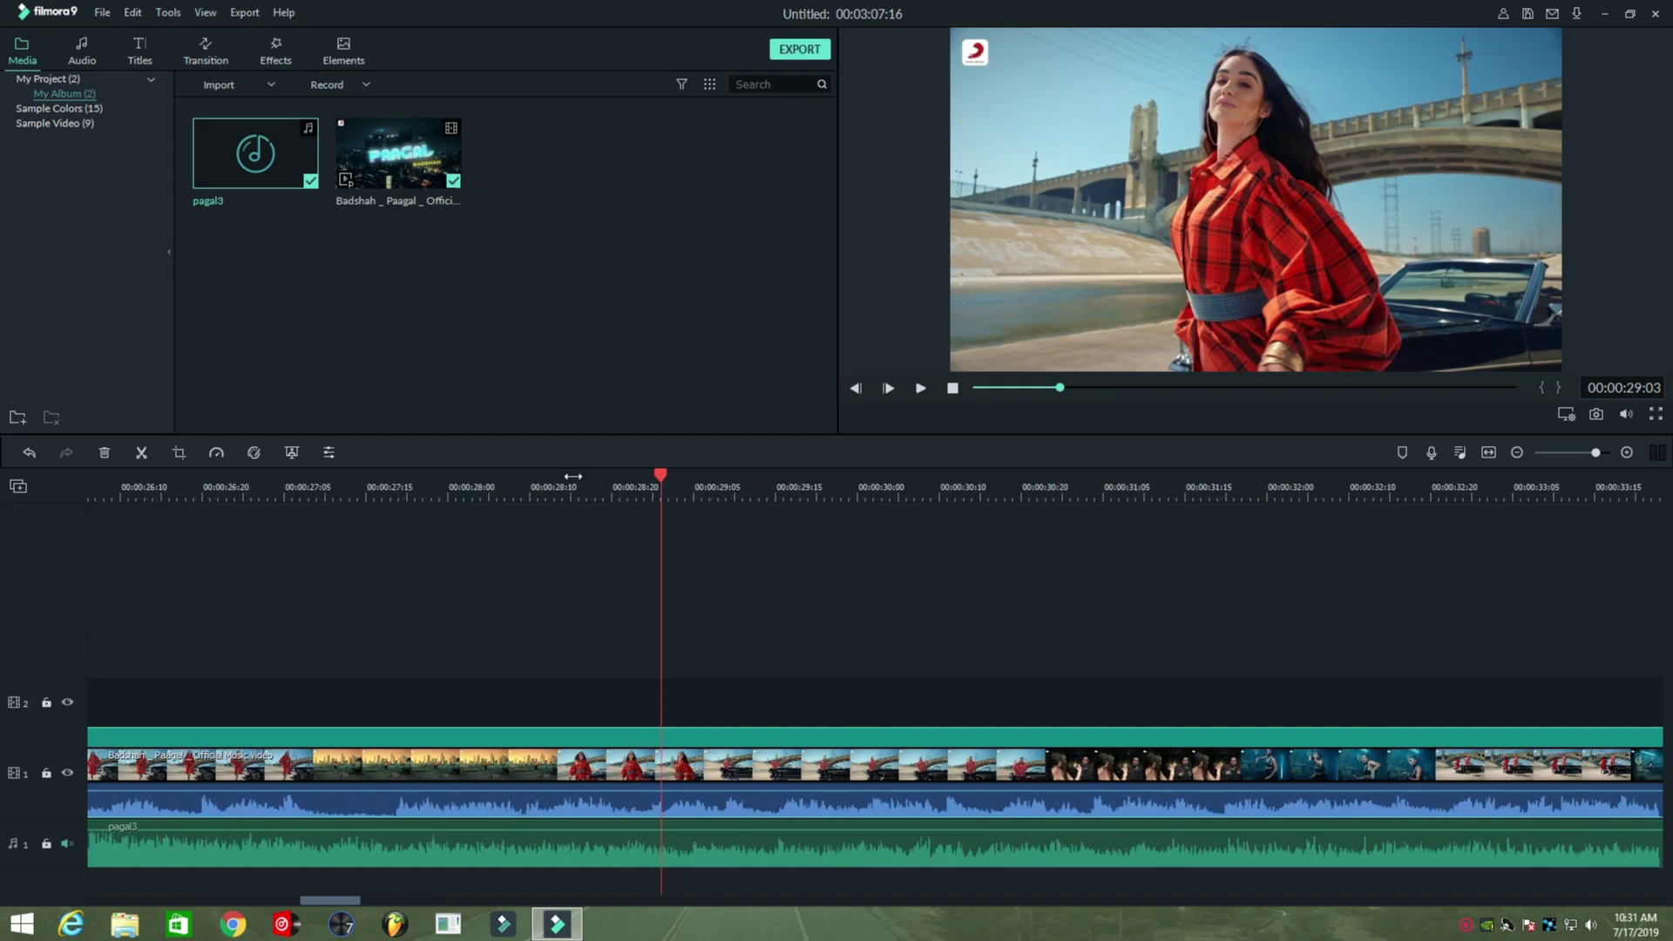
click(447, 489)
key(space)
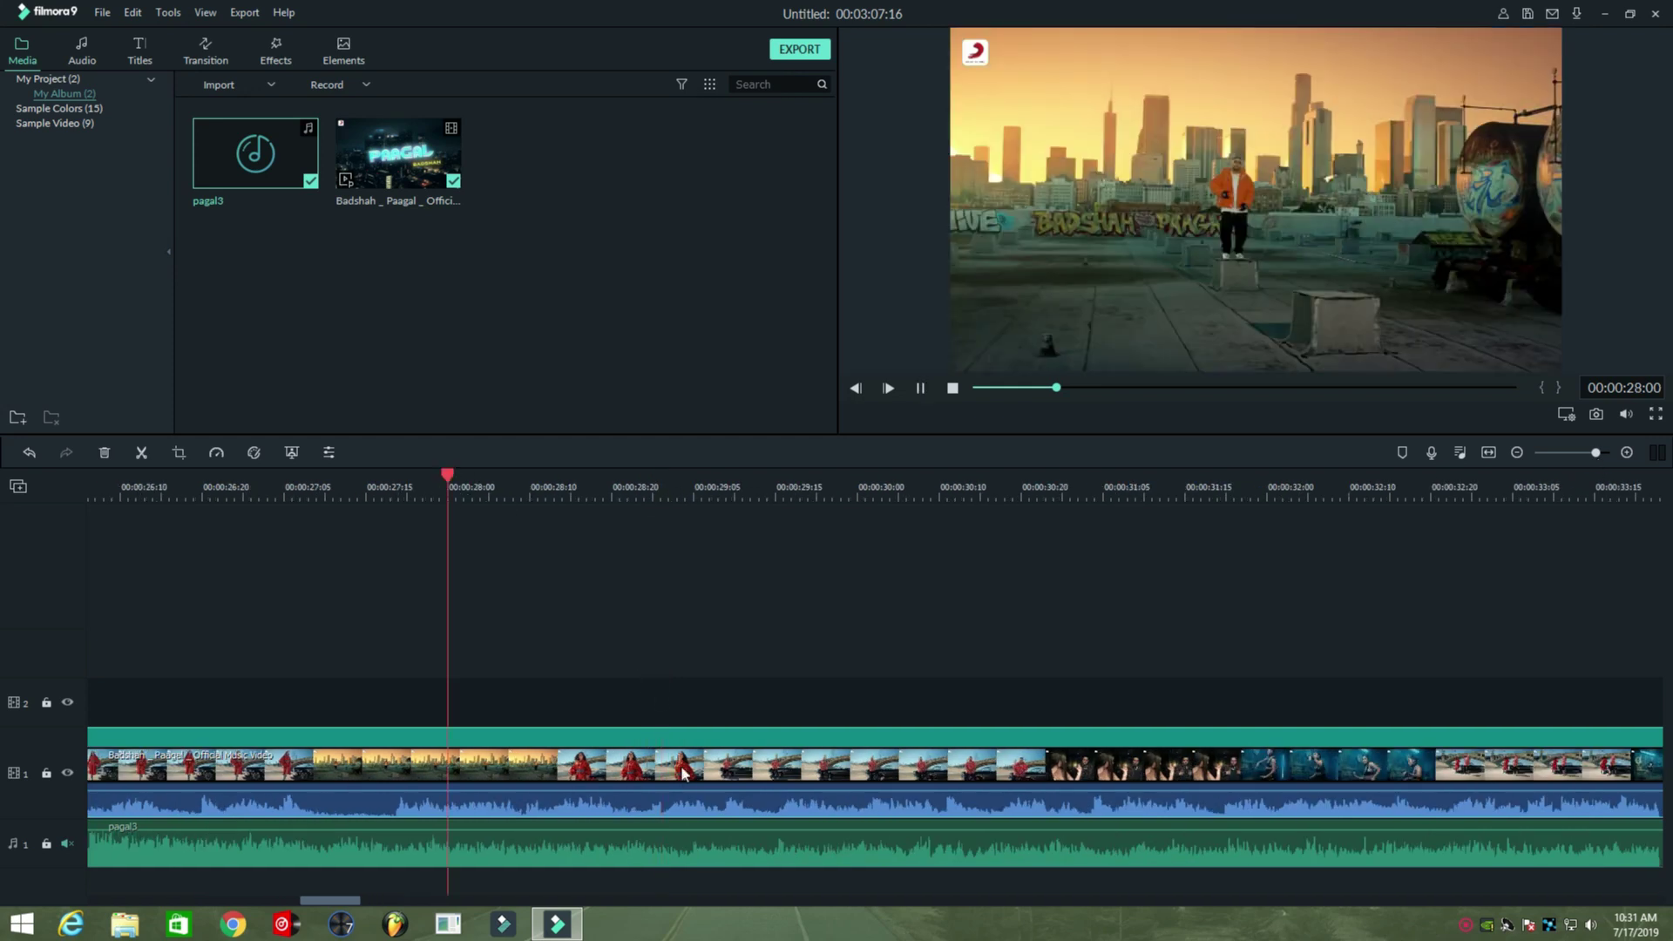
key(space)
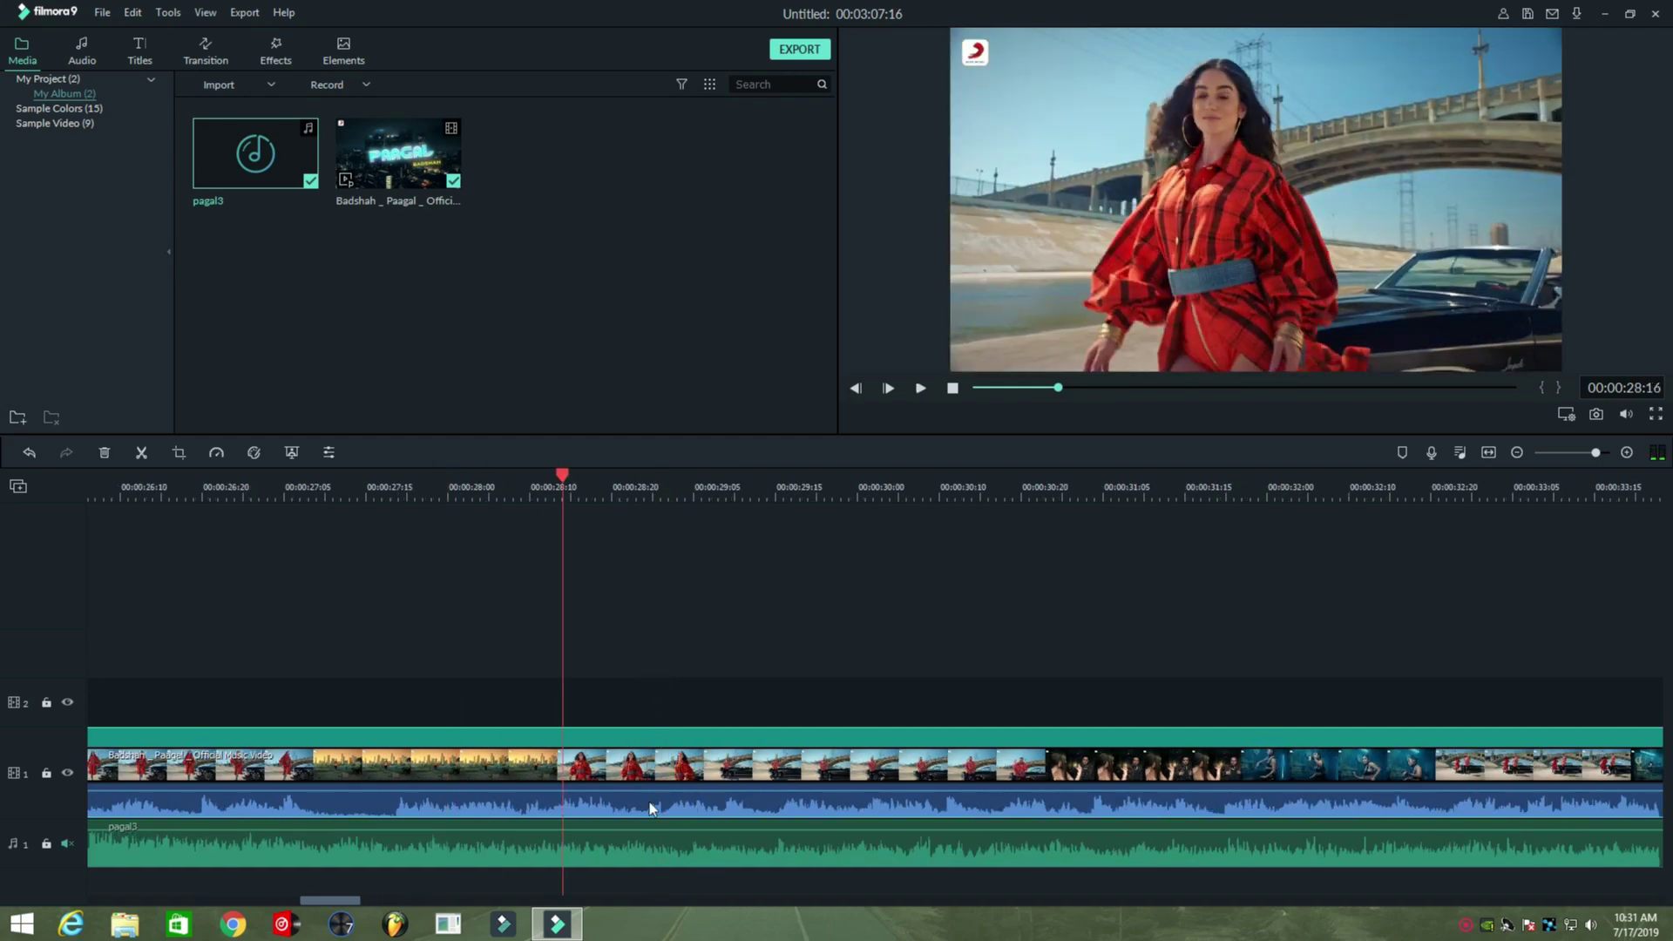
right_click(566, 803)
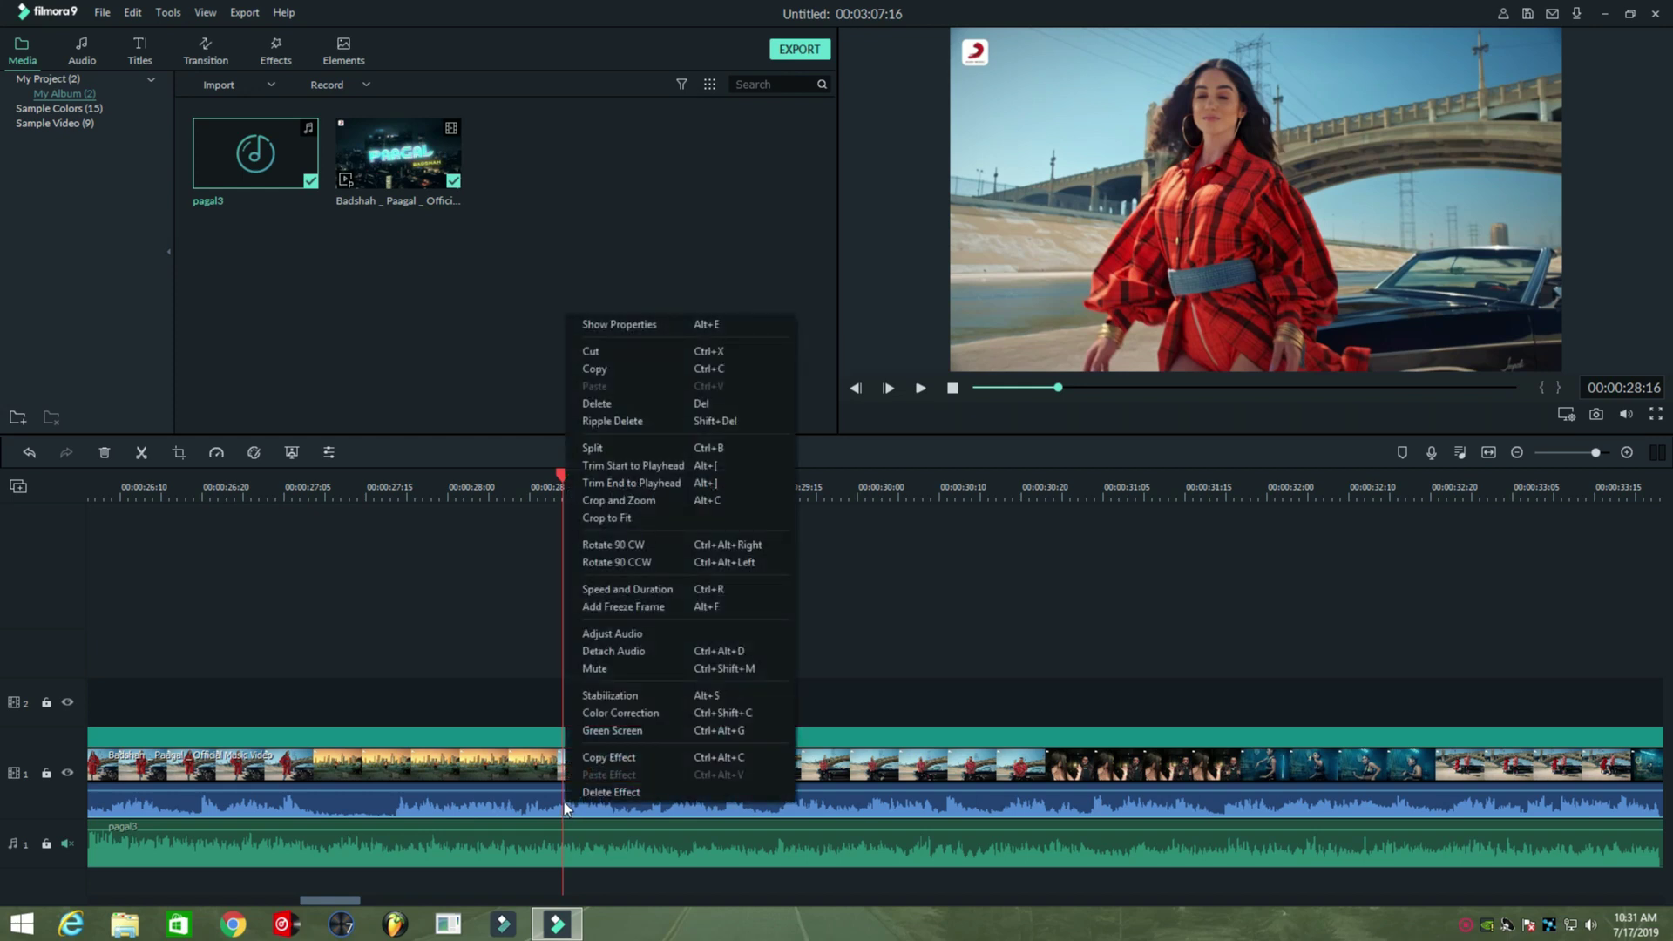
click(605, 449)
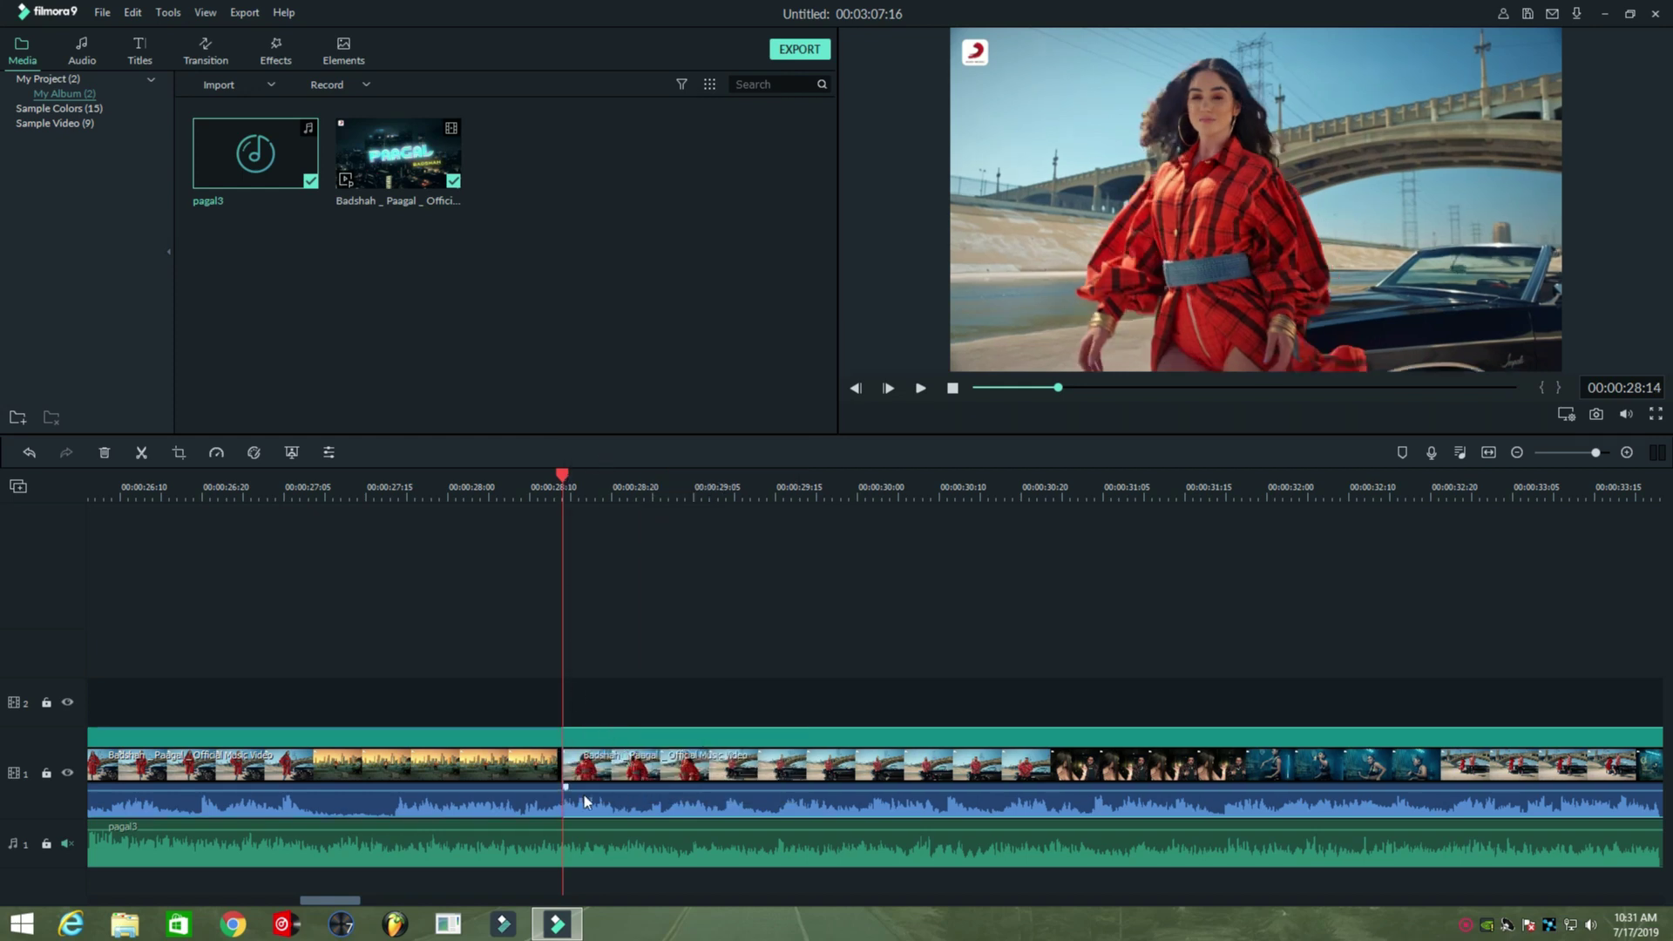
Step: Unmute the pagal3 audio track and mute the built-in sound of both parts of the split Badshah Paagal clip
click(66, 841)
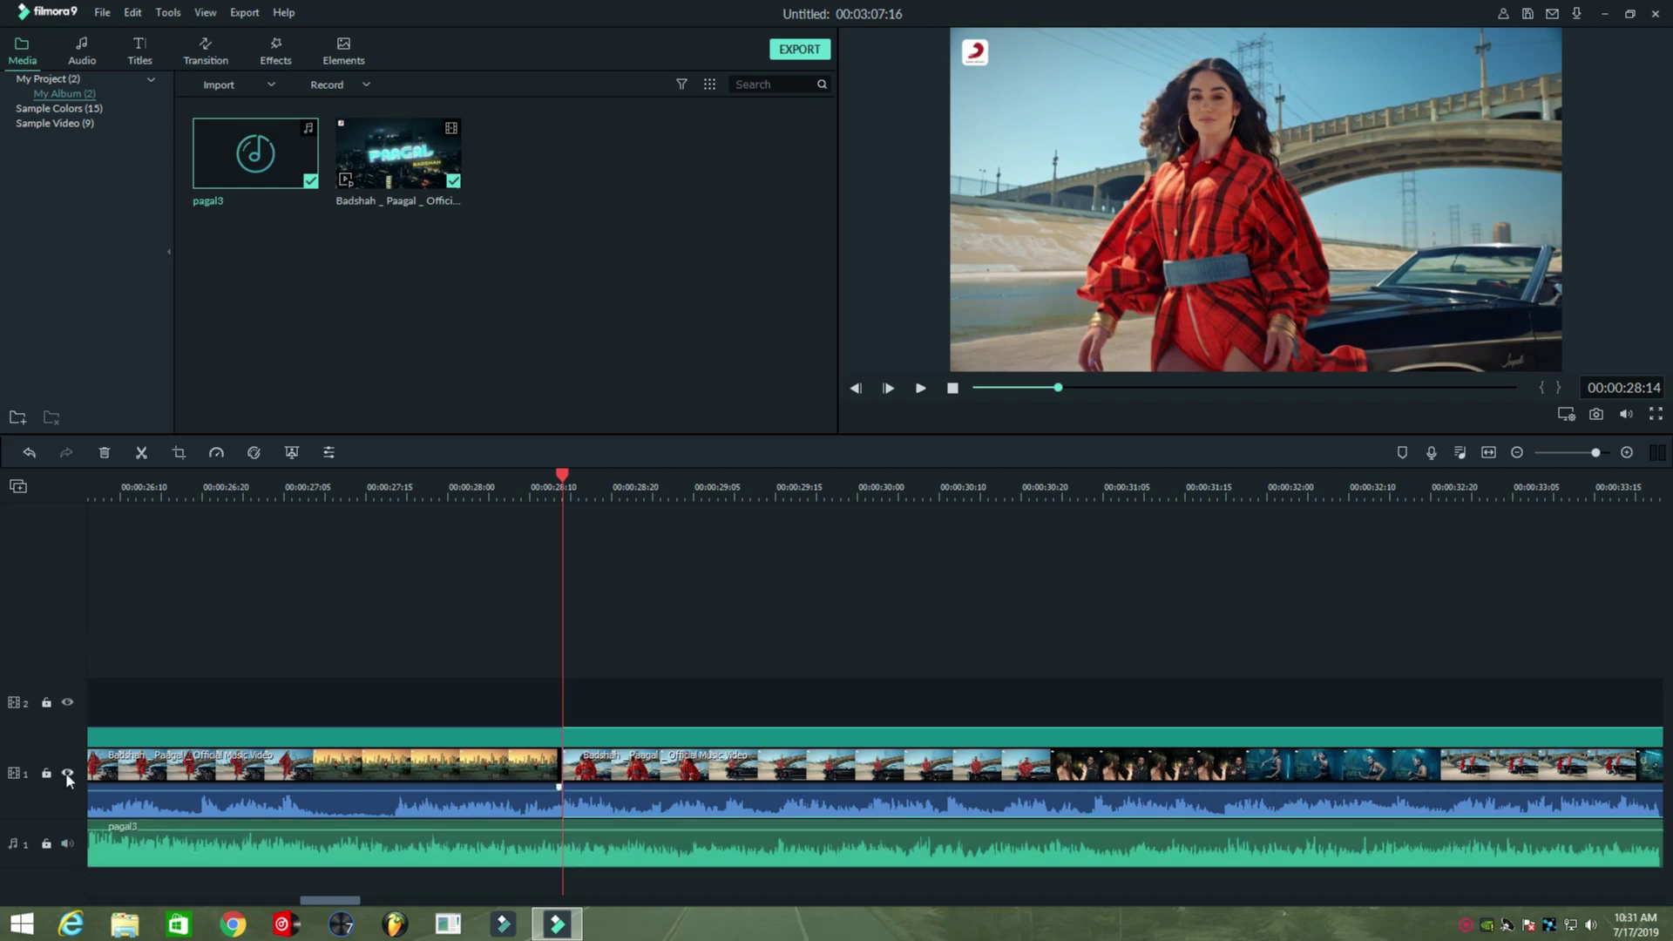
right_click(529, 800)
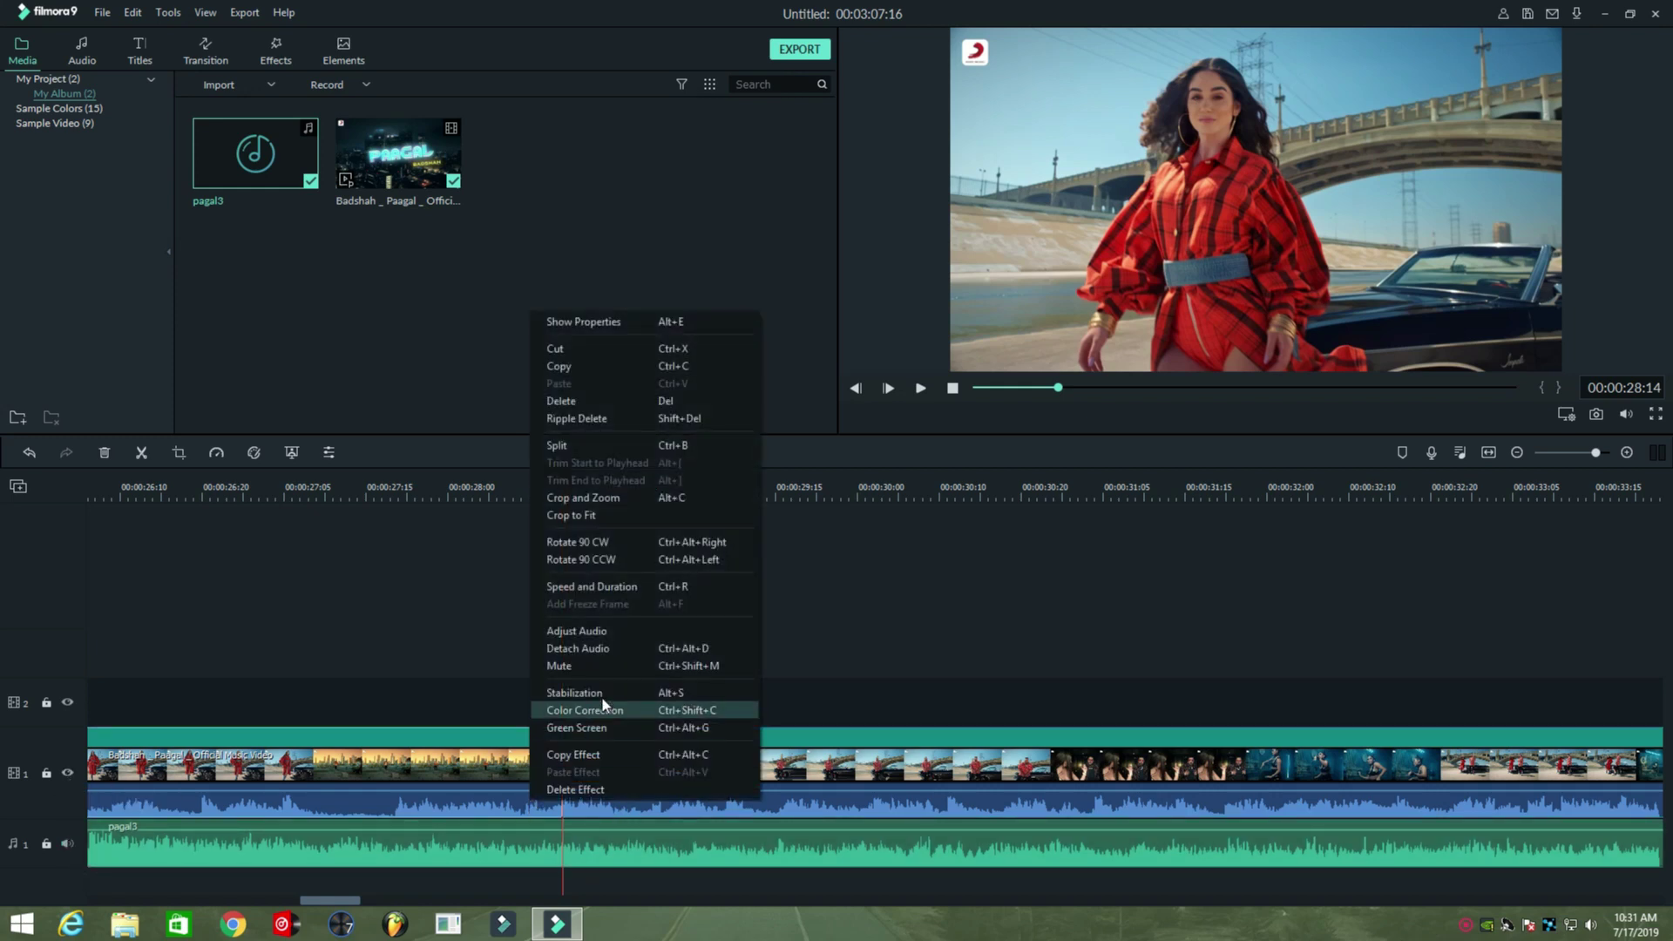
click(582, 667)
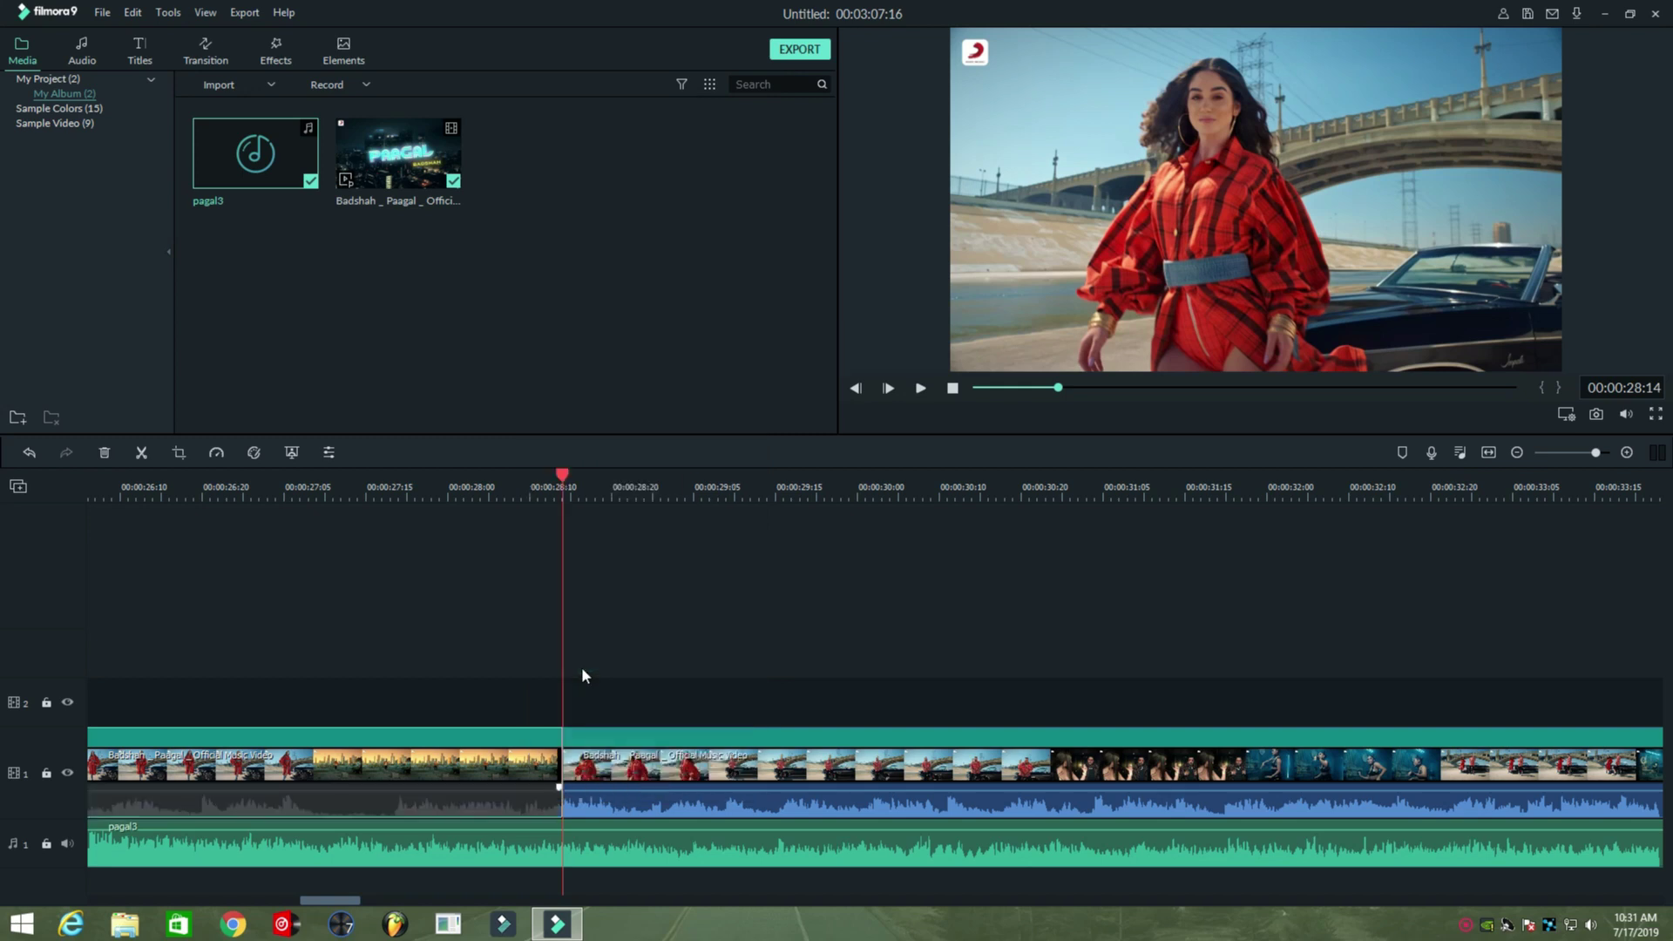
right_click(614, 808)
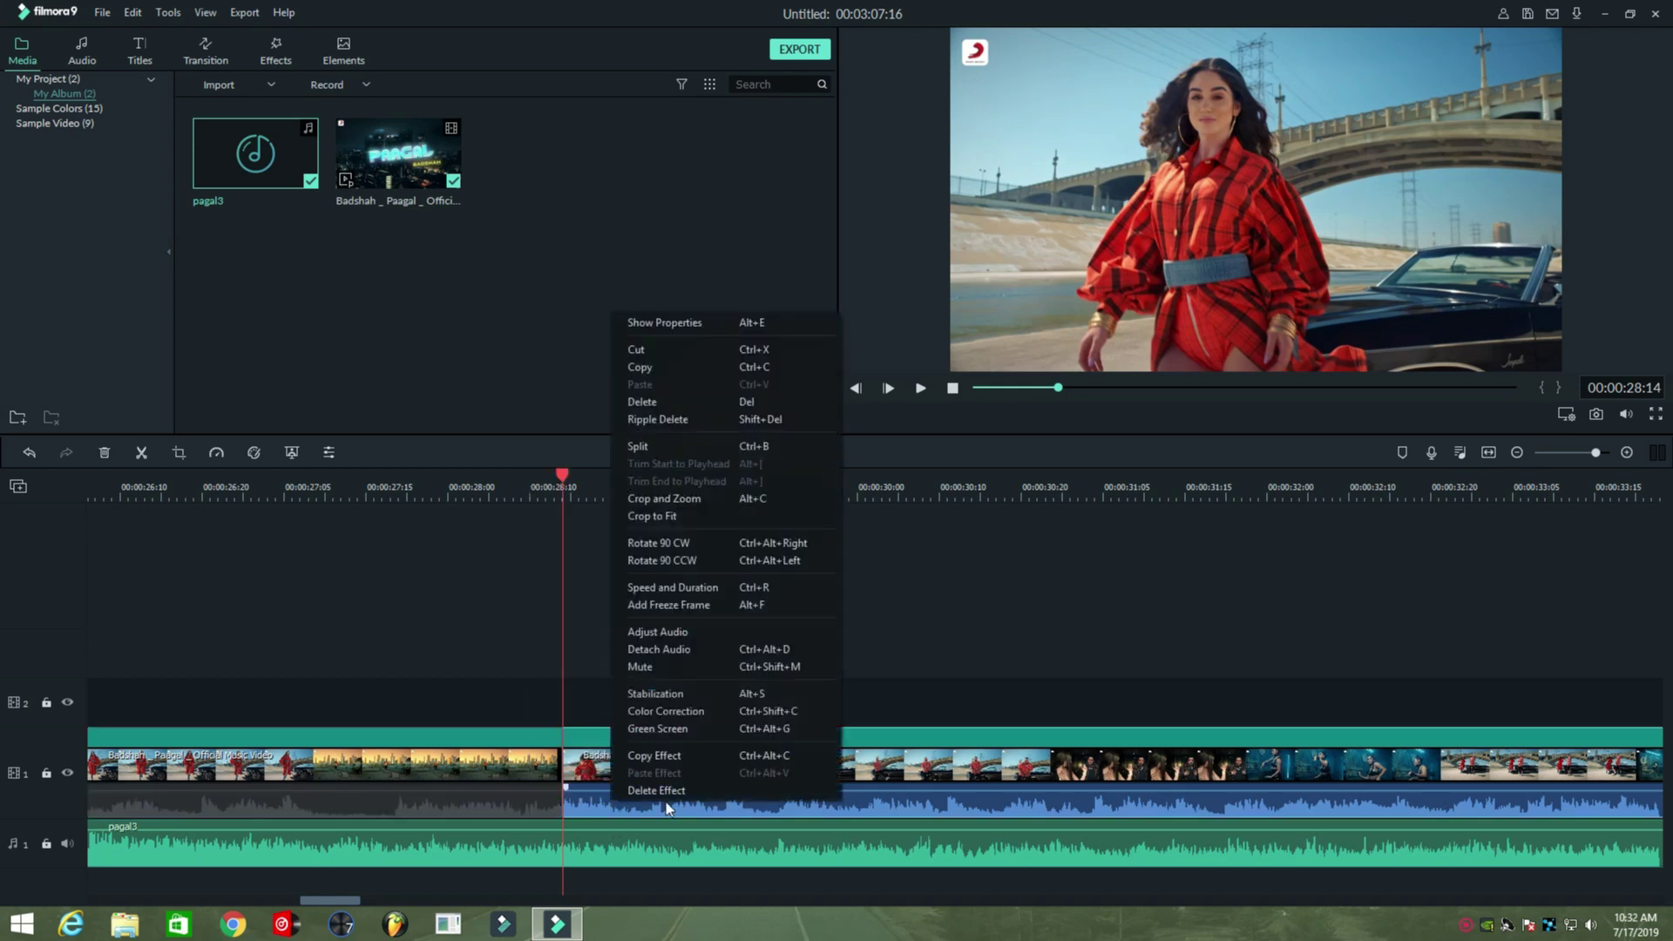
click(650, 666)
Step: Play the pagal3 remix, replay it from 00:00:41:23 to find the matching music point, and pause at 00:00:43:15
key(space)
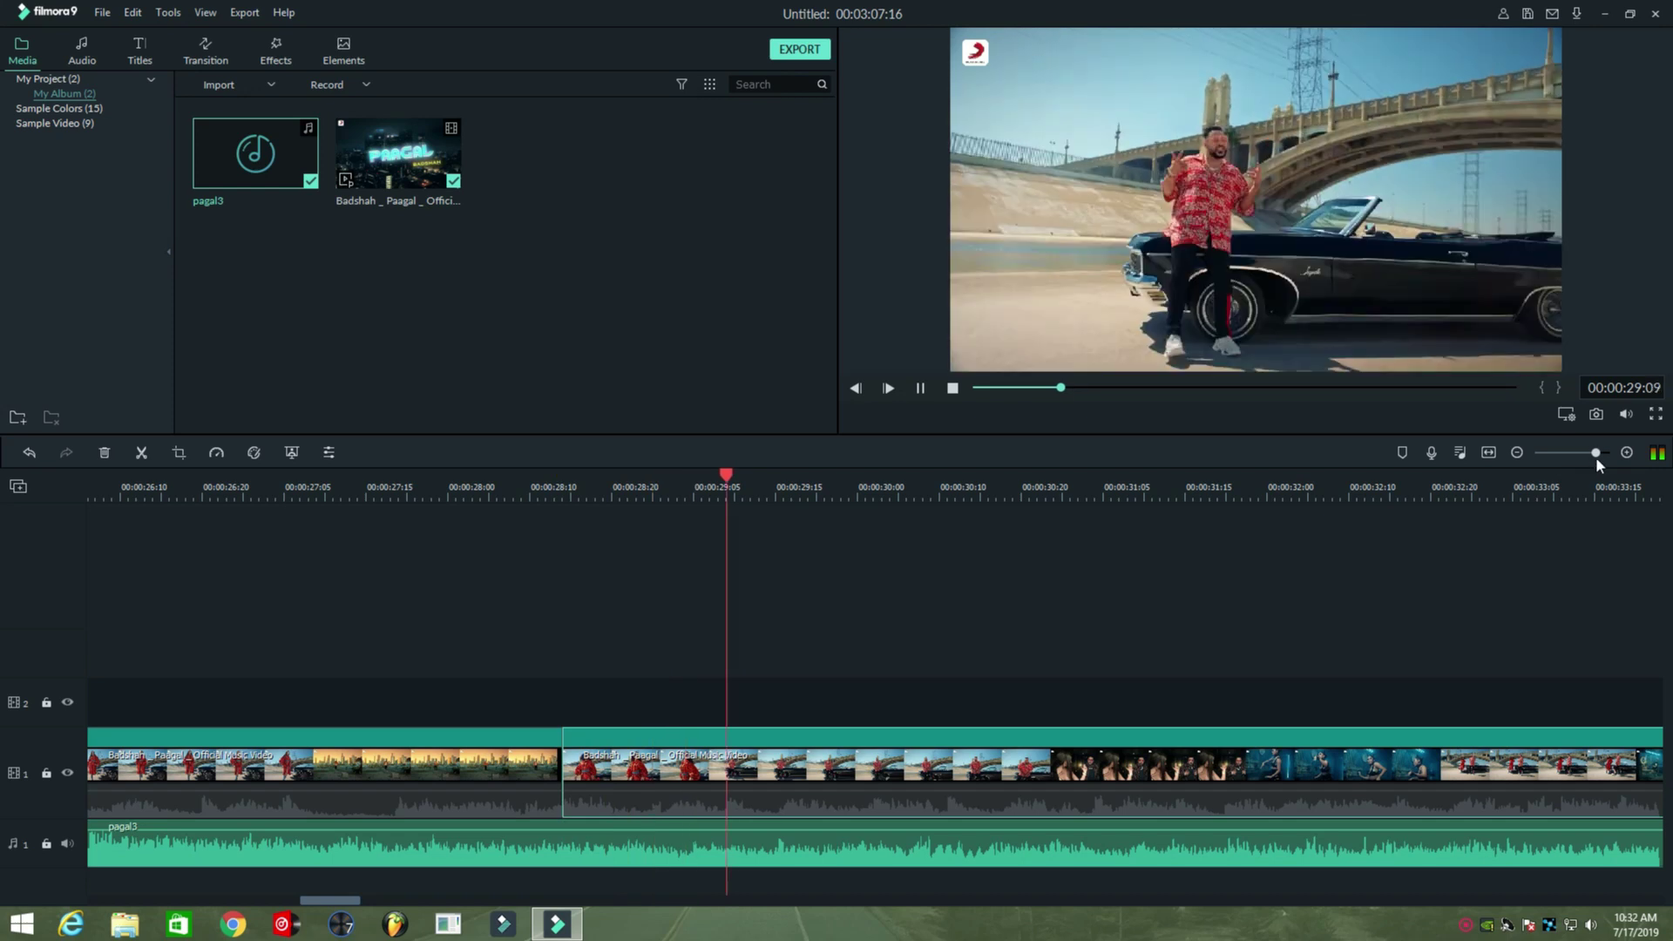
drag(1595, 453, 1575, 454)
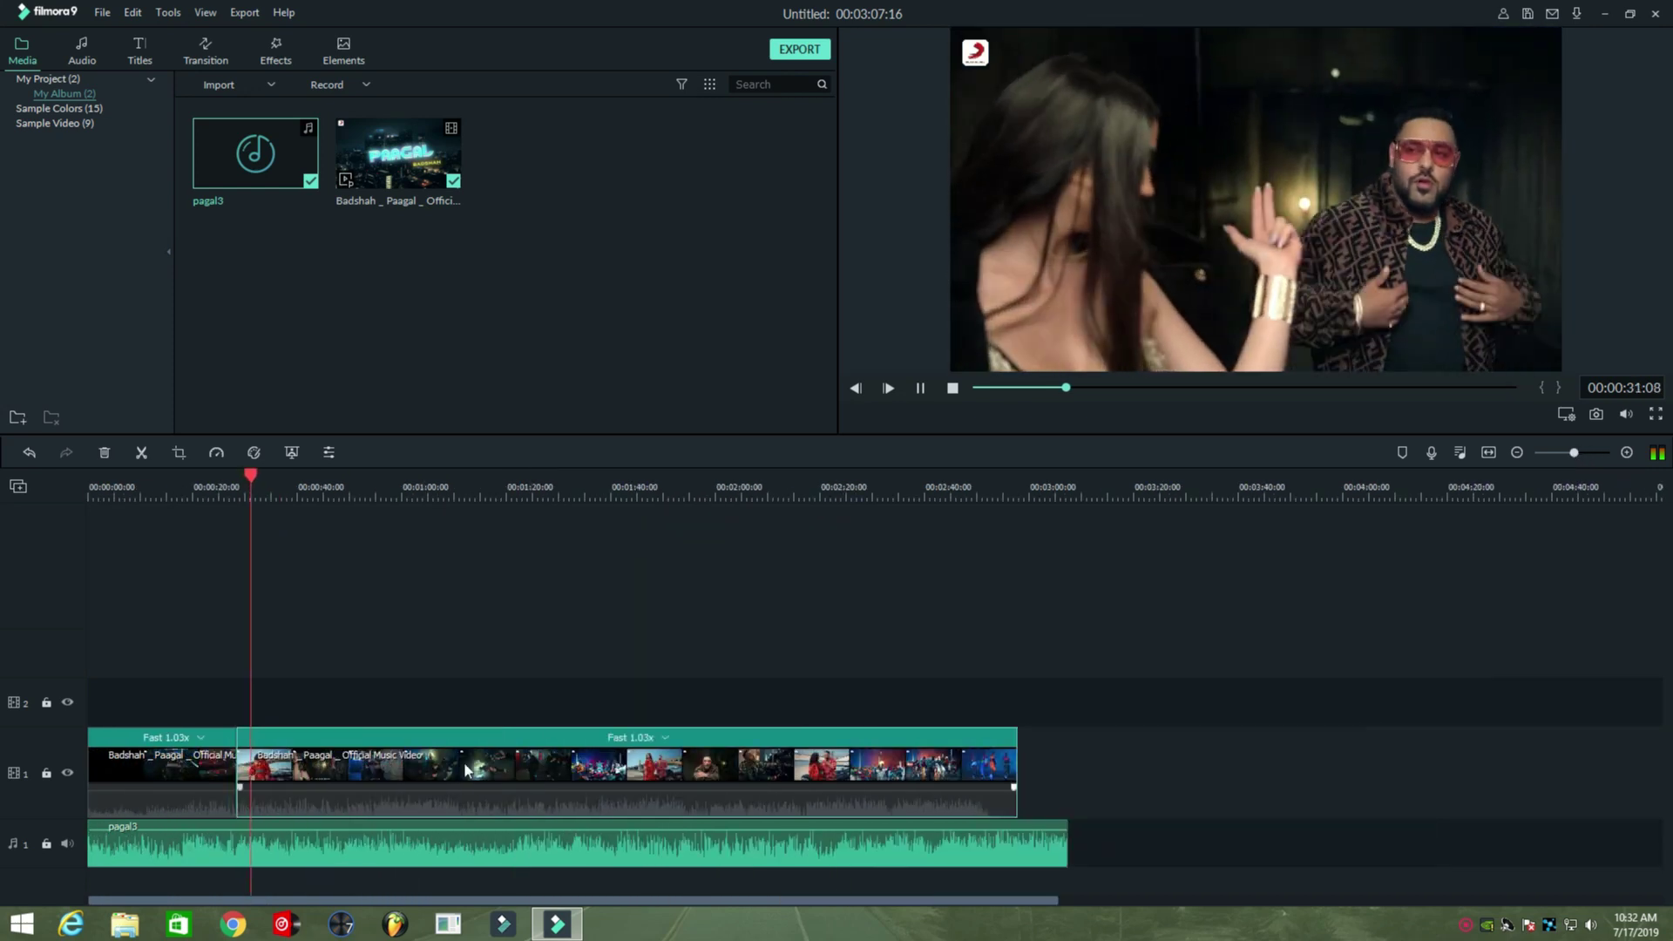
click(290, 492)
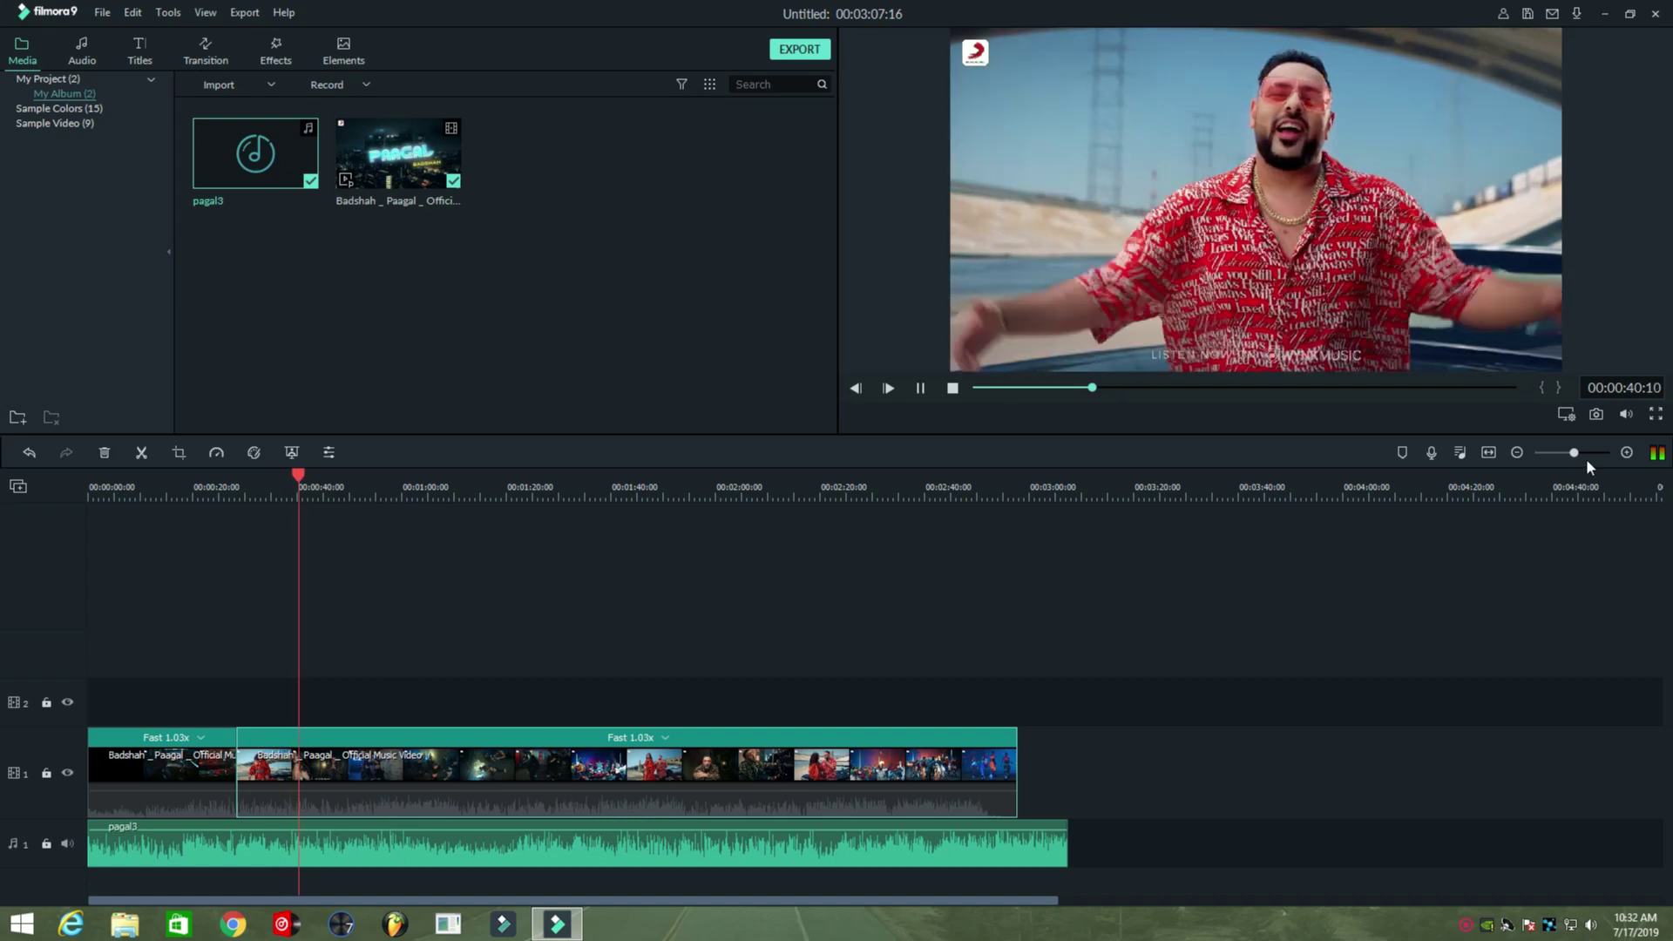
drag(1573, 453, 1577, 453)
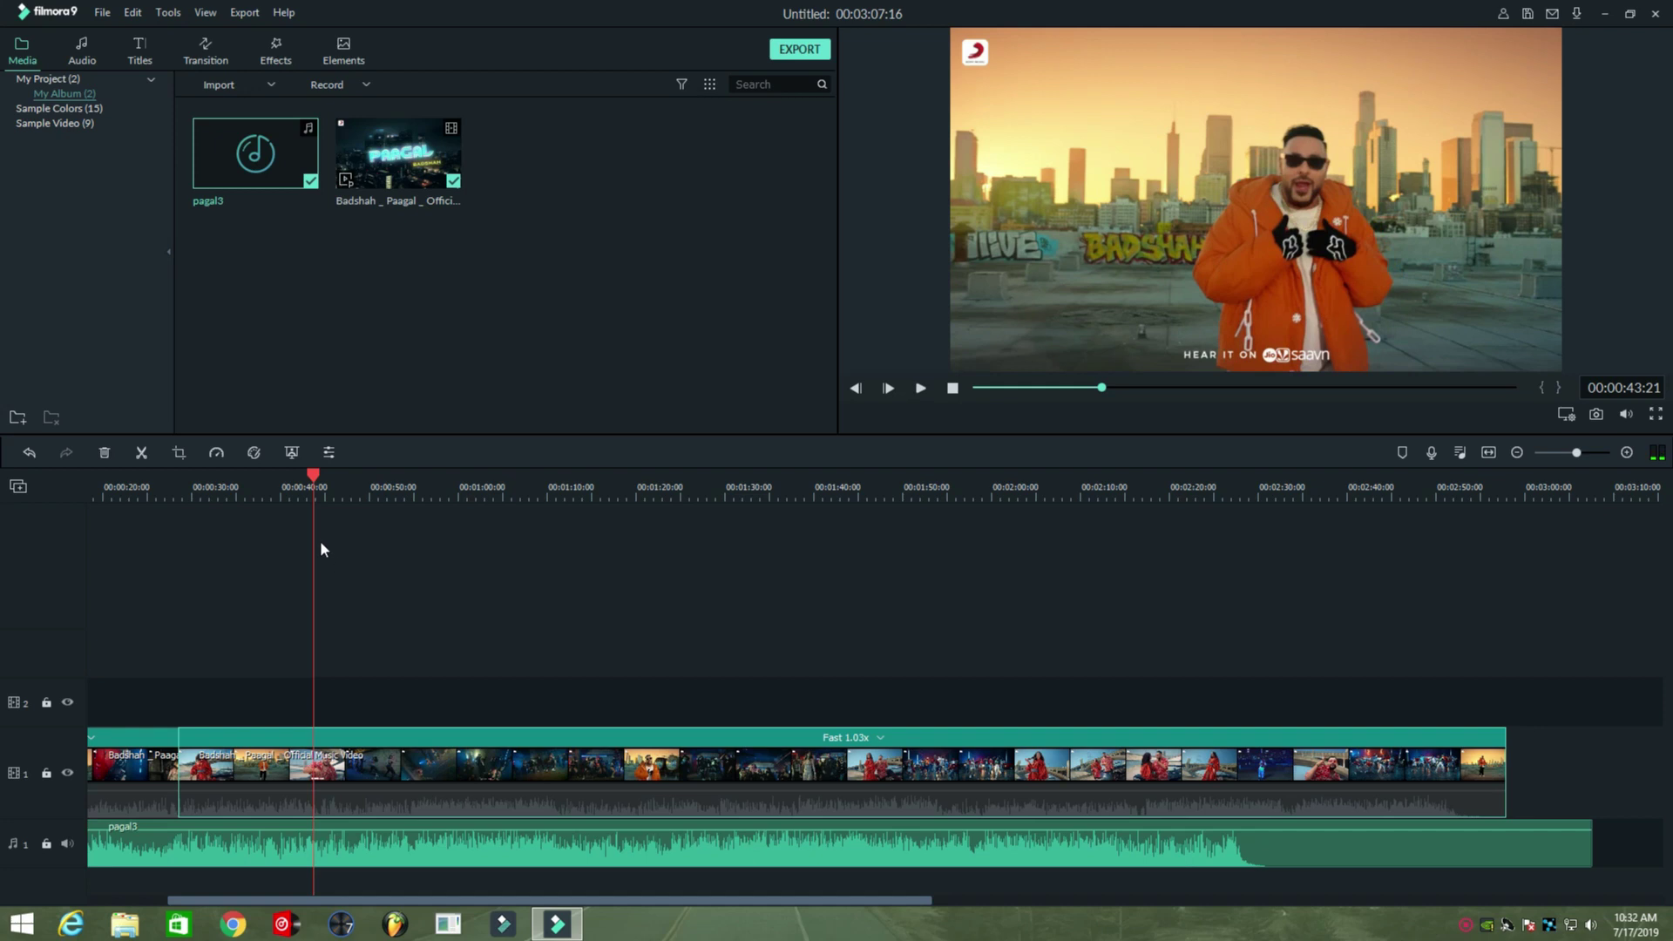
click(296, 492)
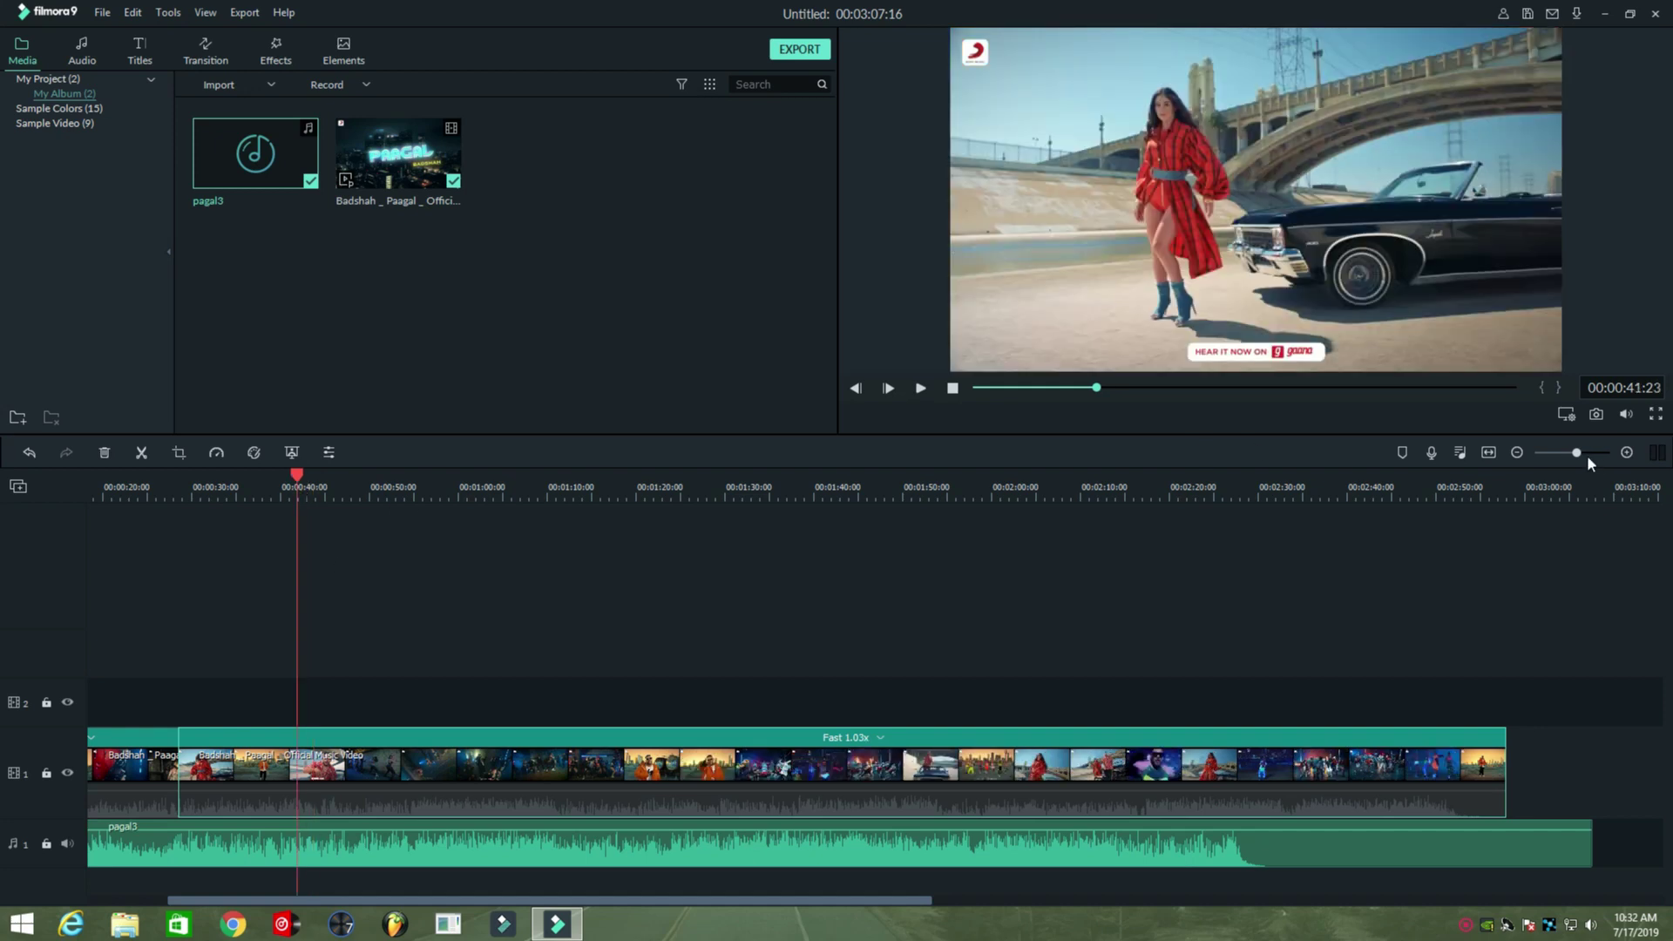
click(1584, 453)
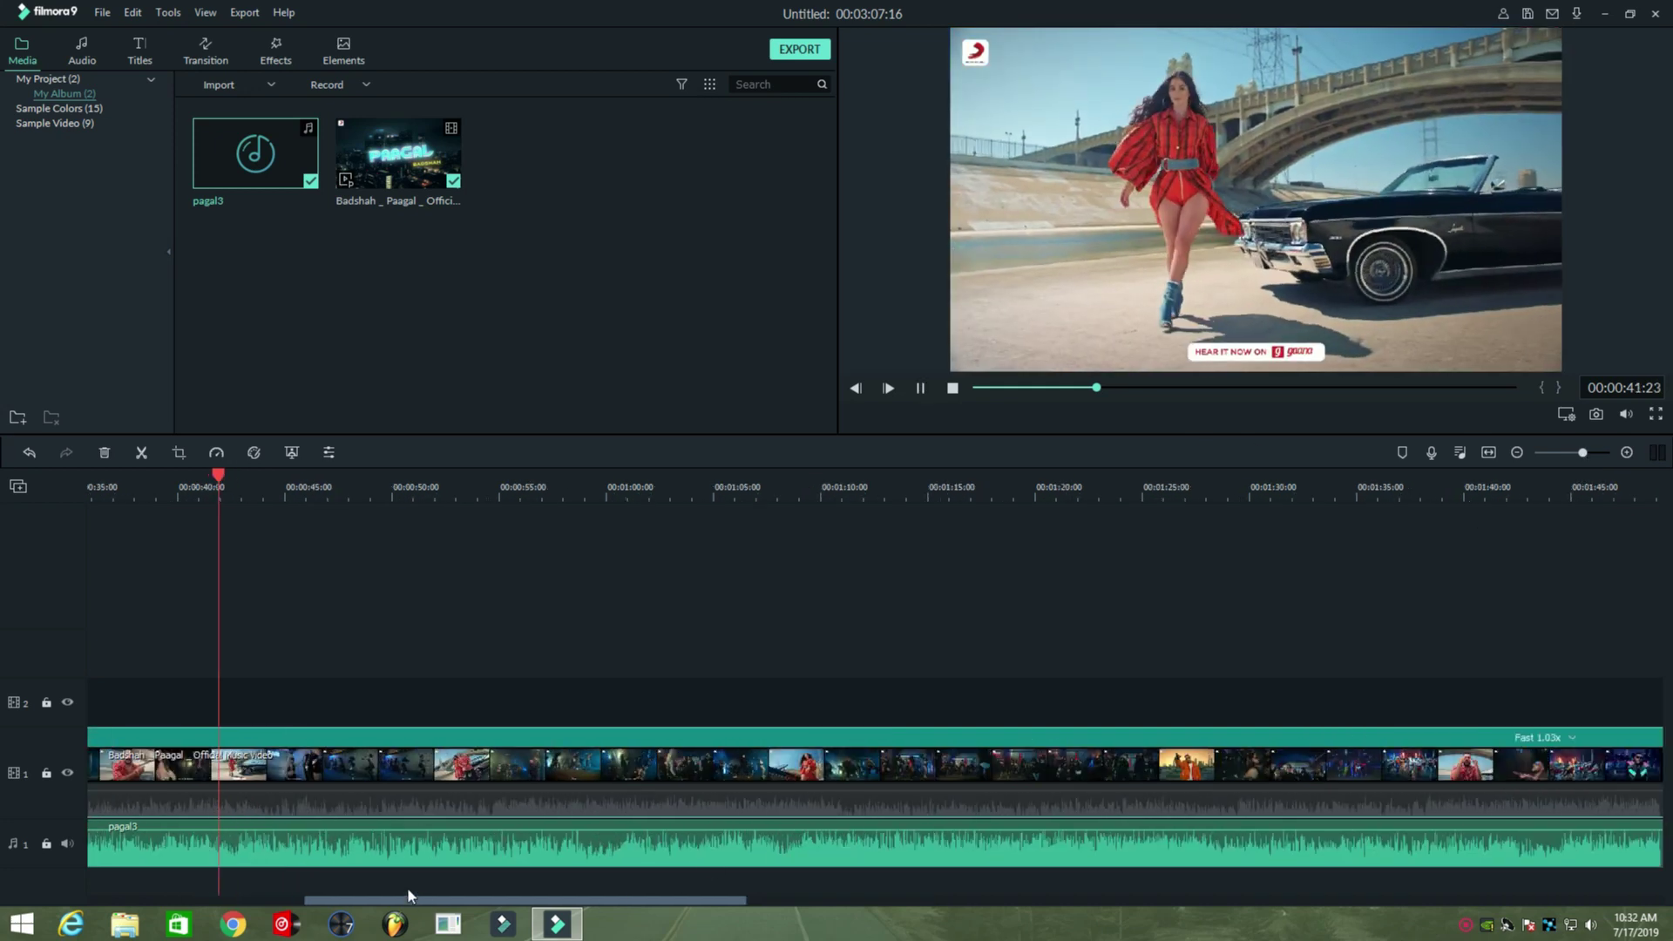
key(space)
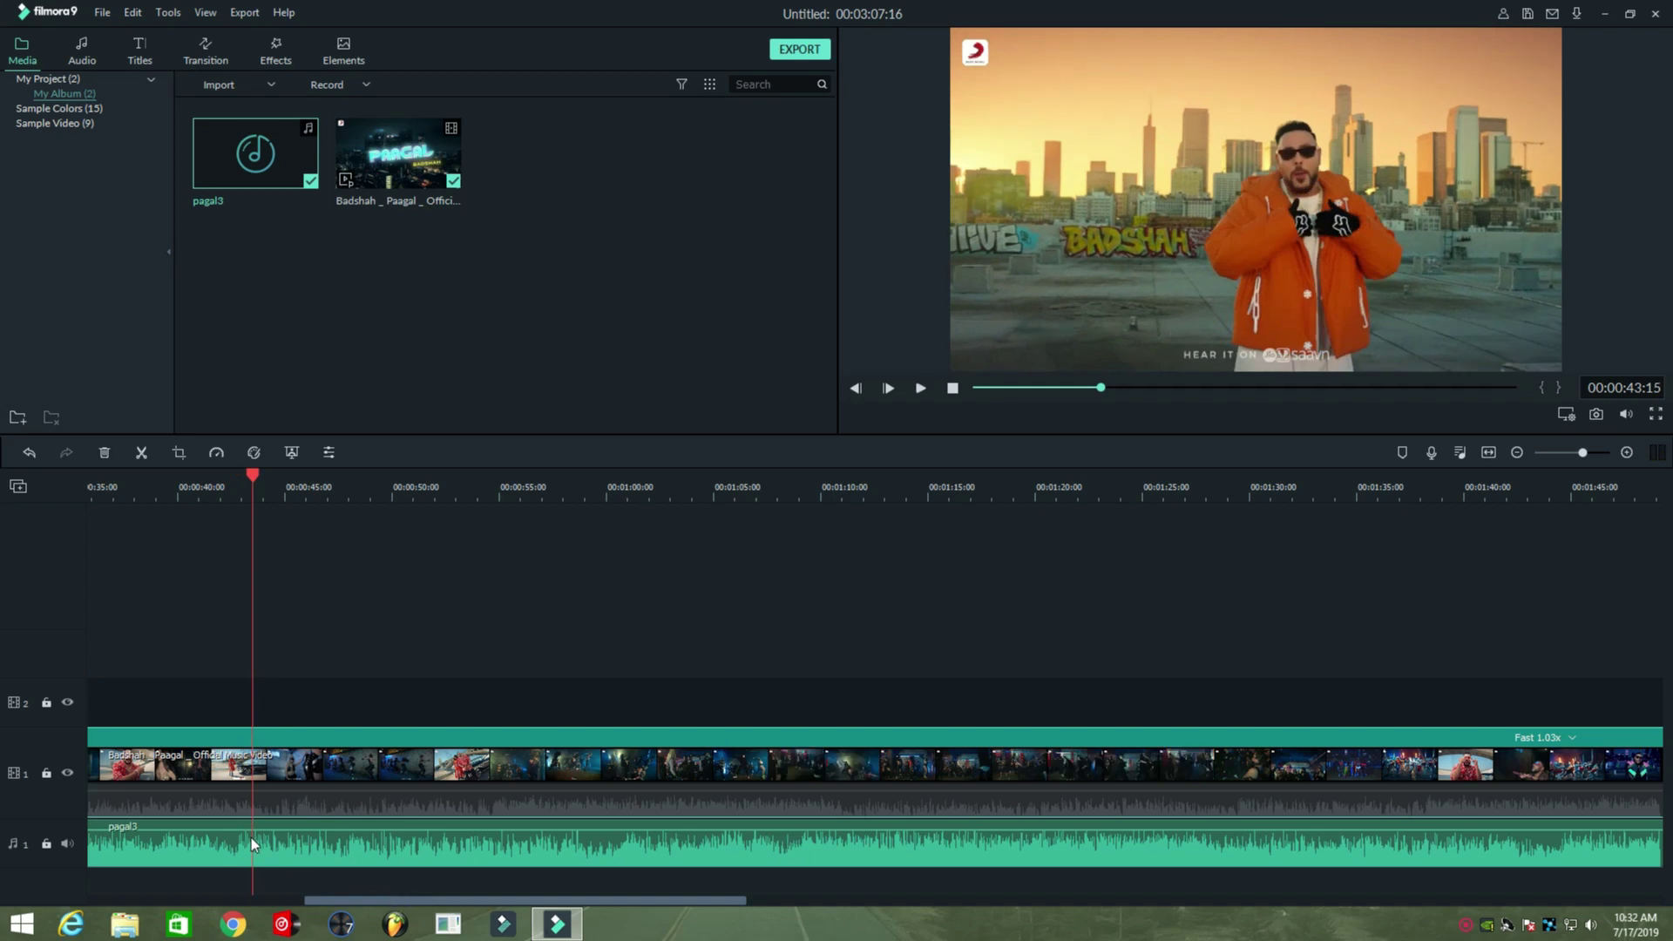
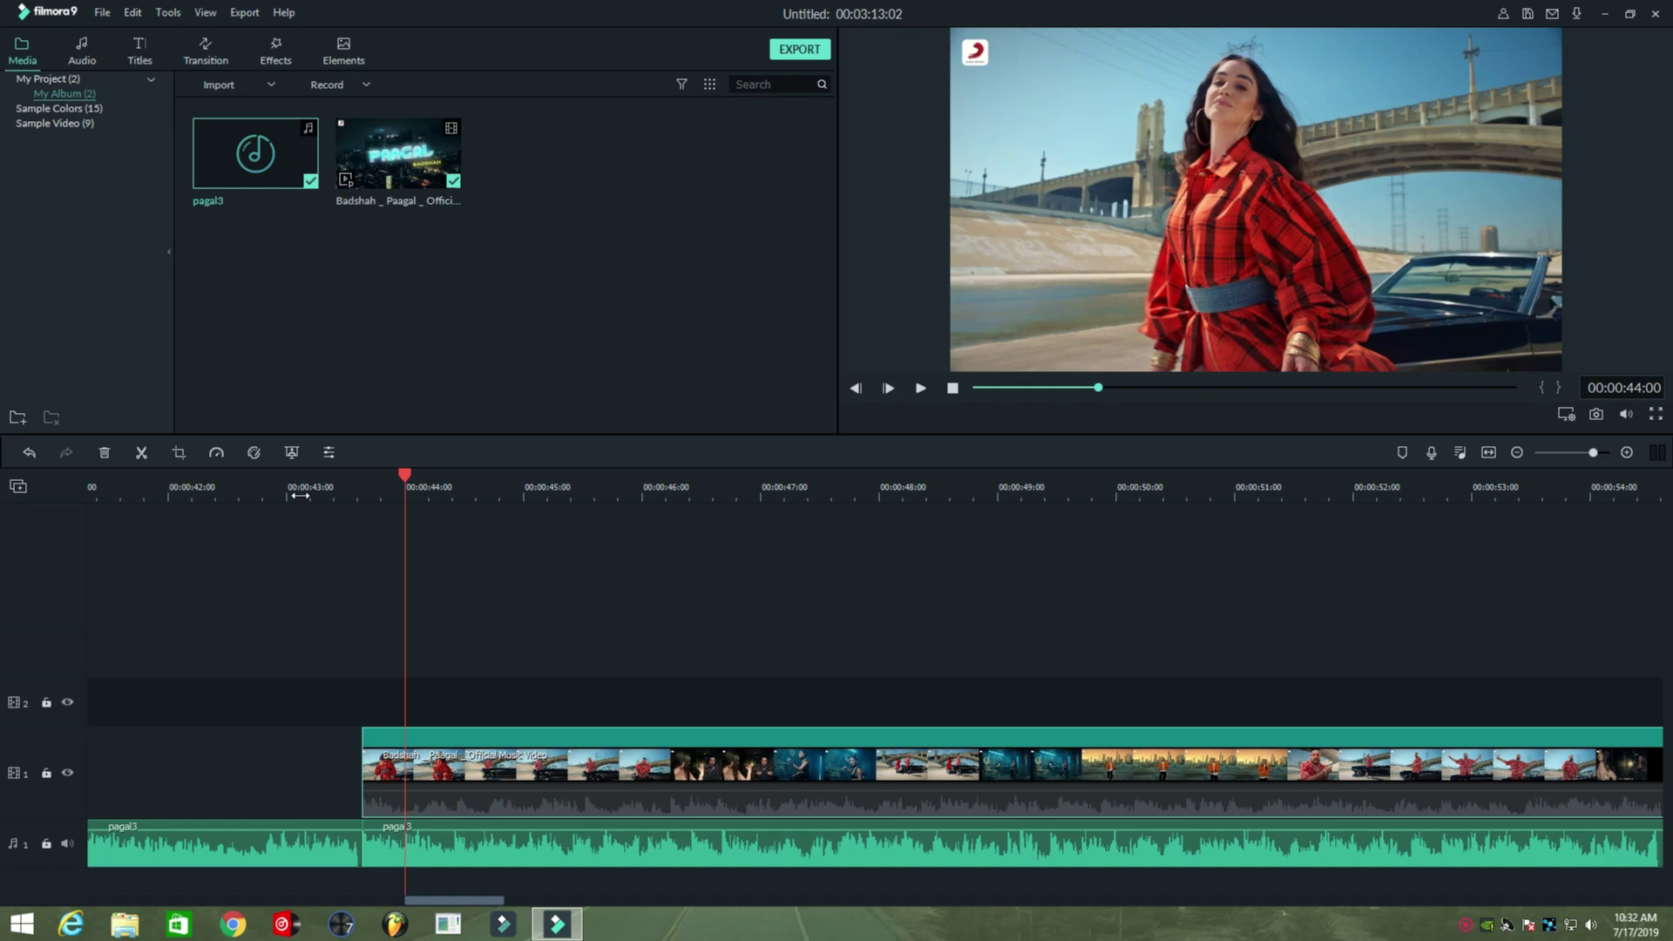
Step: Unmute the sound of the second Badshah Paagal clip and play it together with pagal3 from 00:00:42:21
drag(1601, 459, 1596, 464)
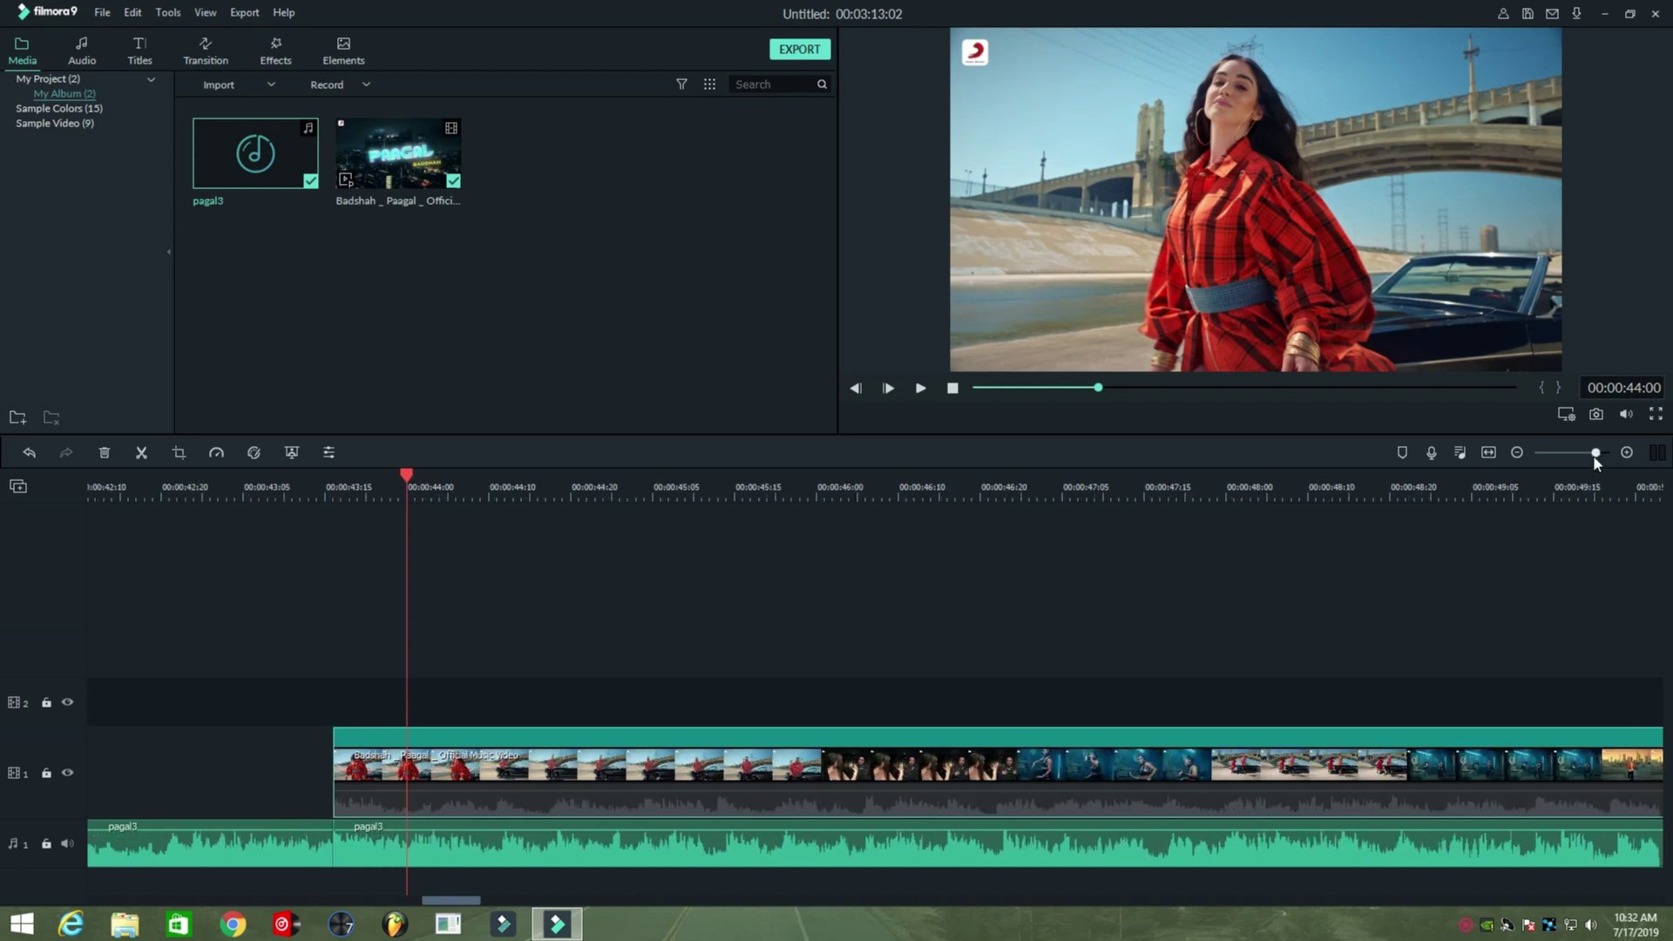
click(170, 495)
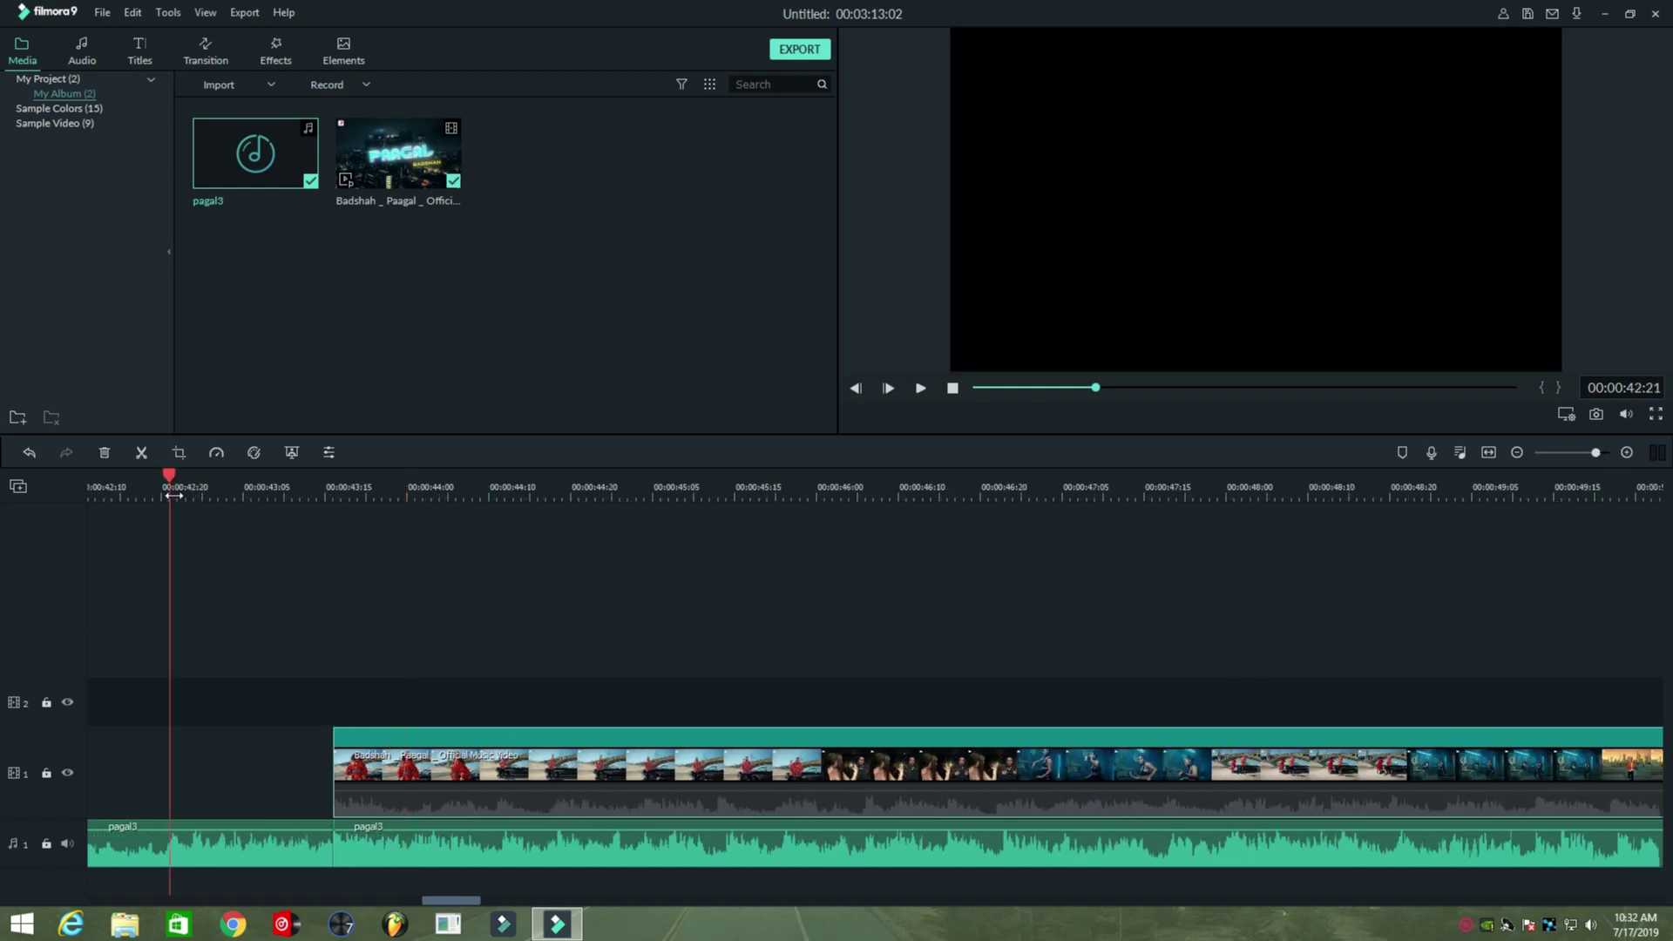
right_click(495, 792)
click(539, 658)
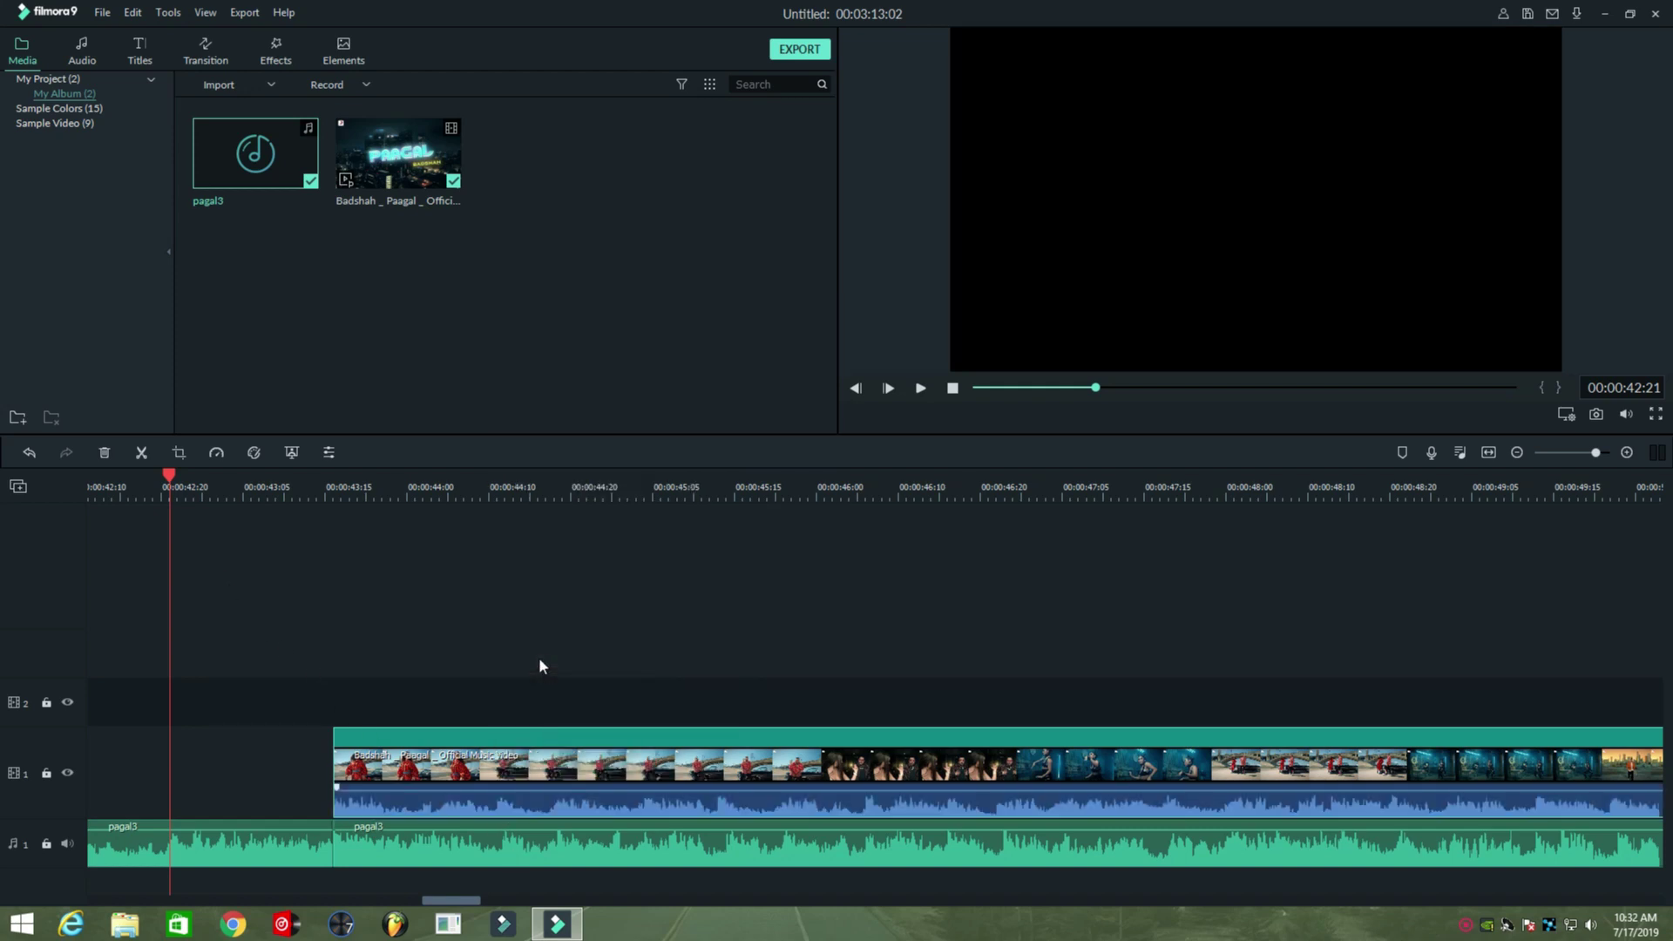
mouse_move(511, 793)
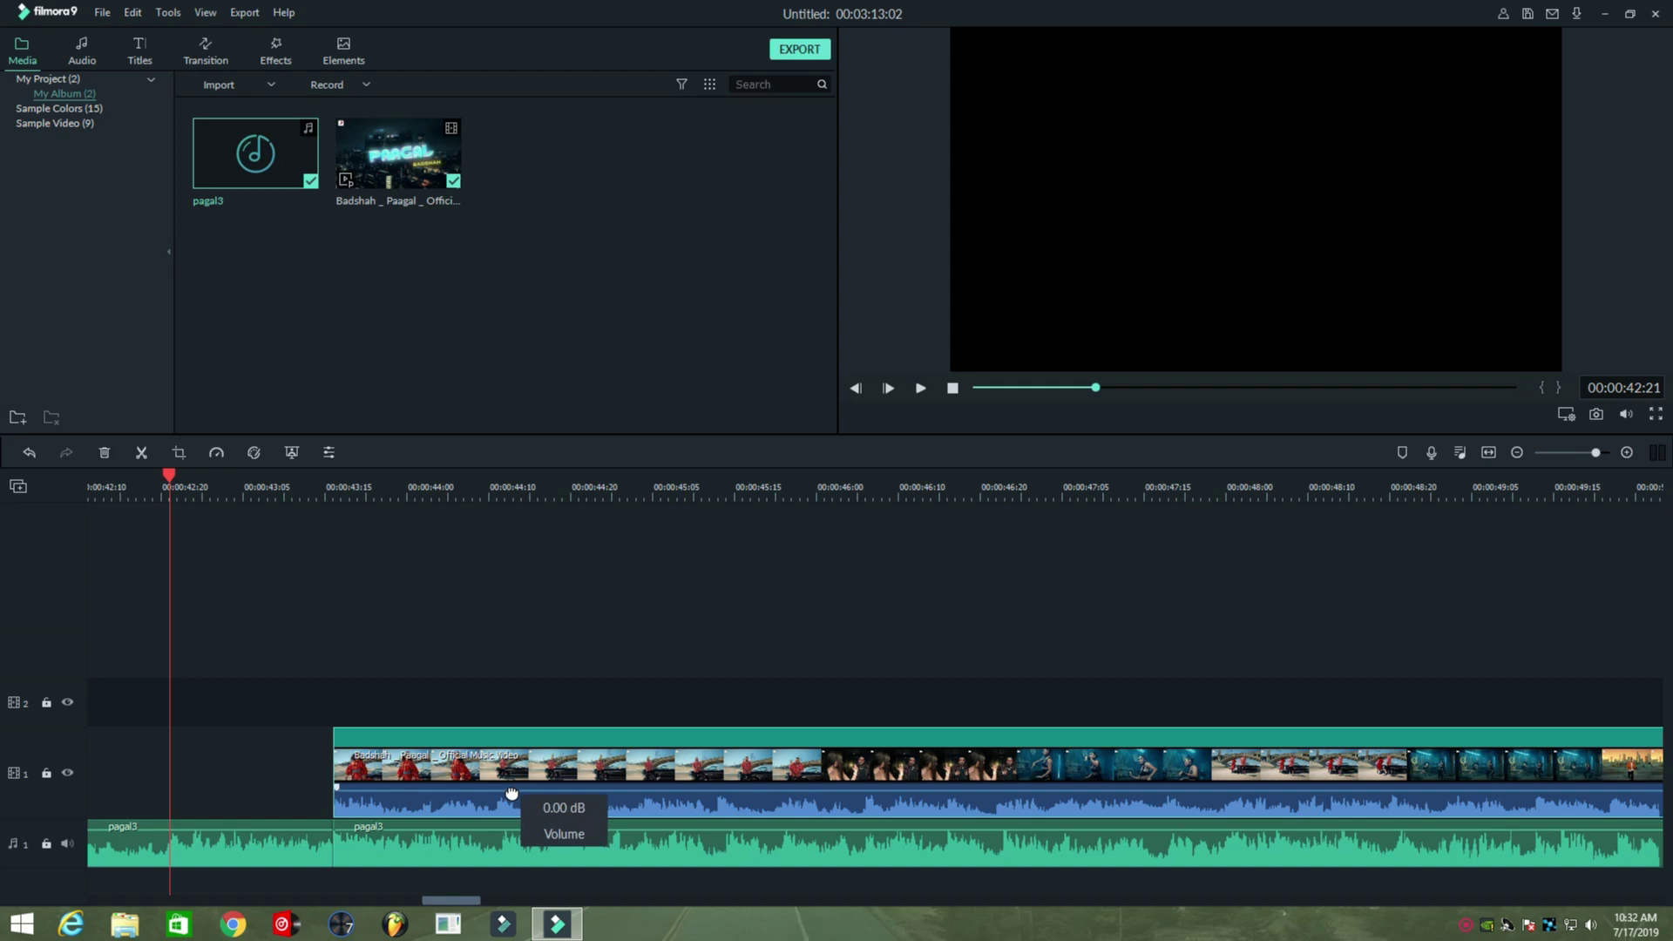
key(space)
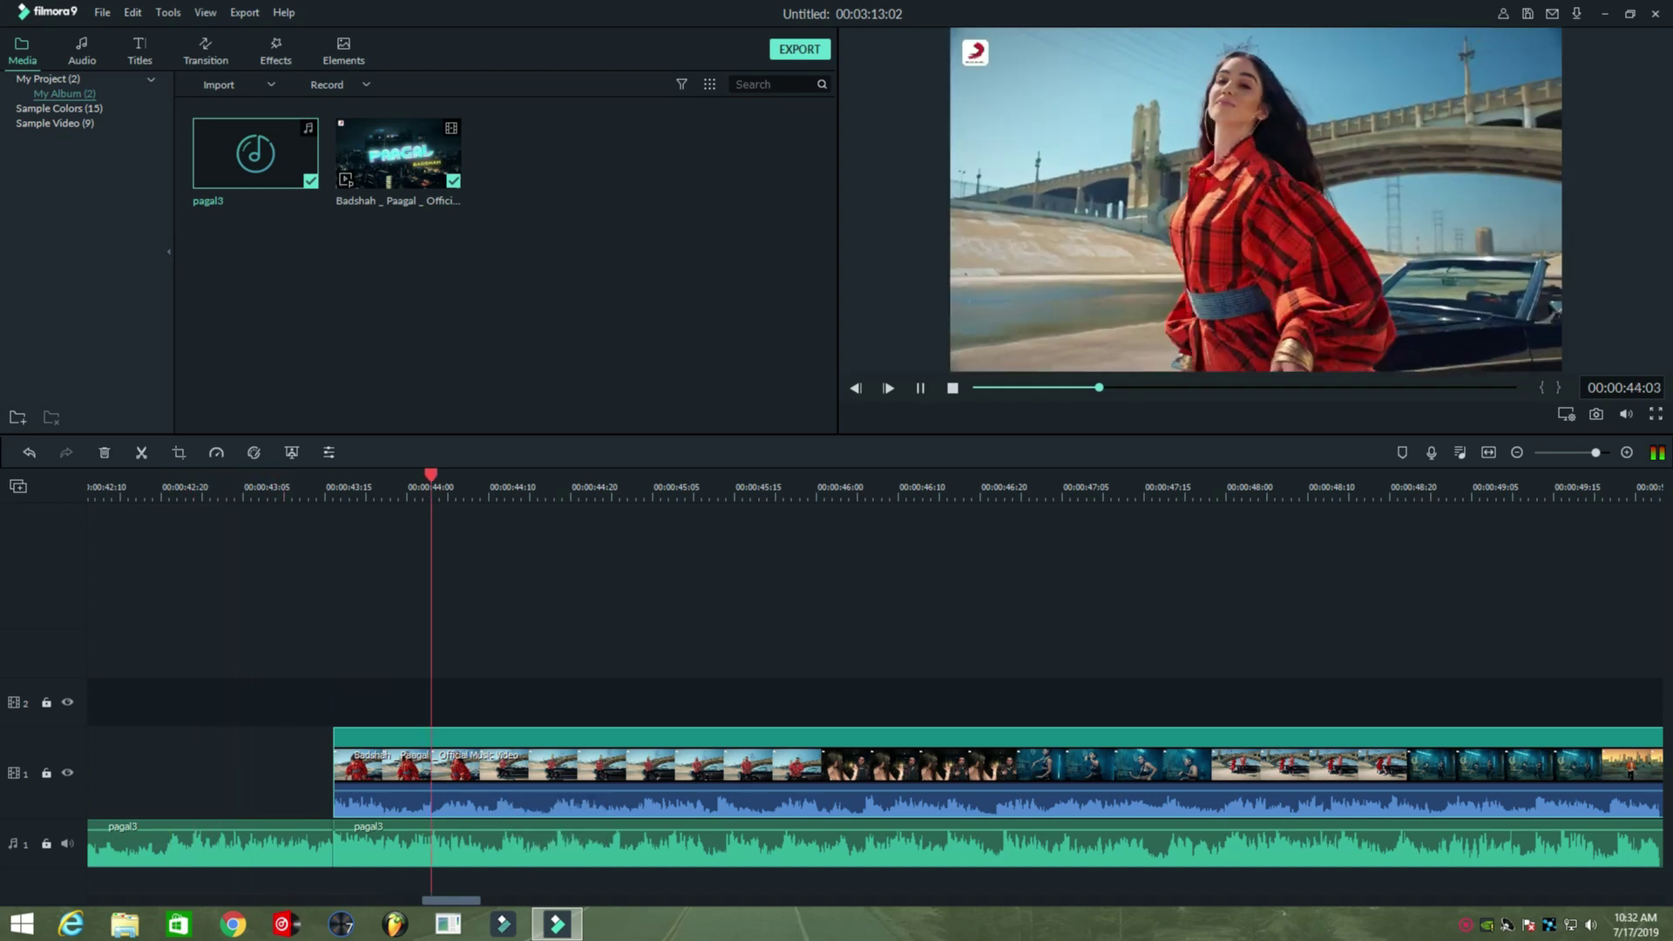
Step: Check the sync between the second video clip and pagal3 by switching the pagal3 track's sound off and on during playback
drag(1597, 454, 1582, 453)
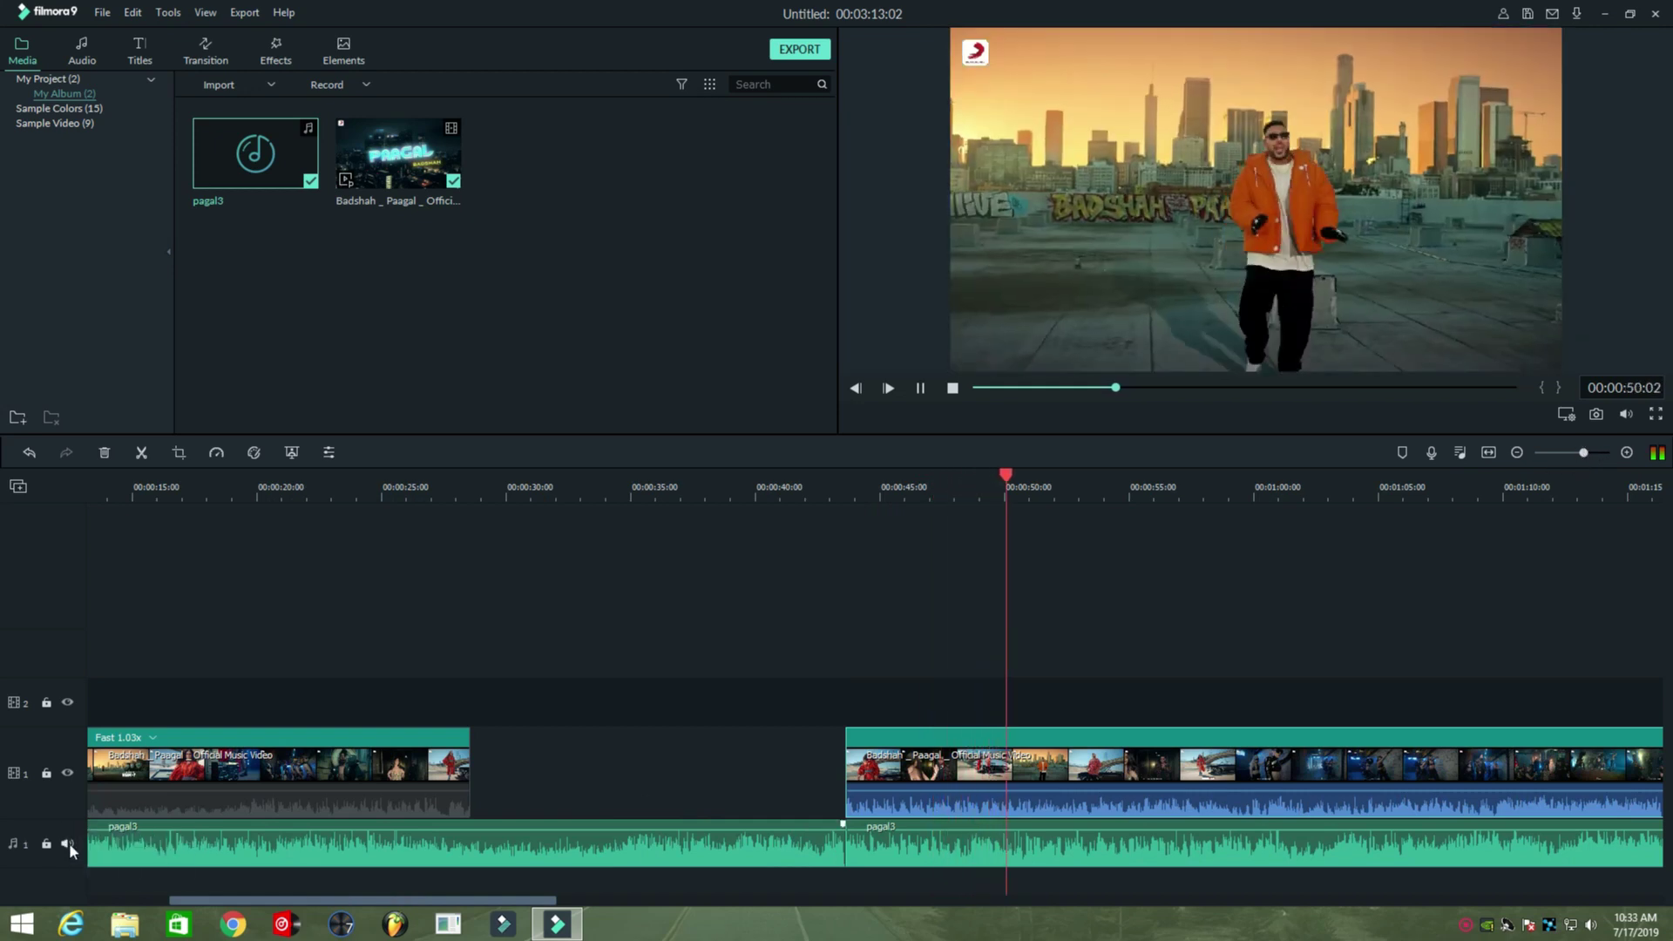
click(67, 843)
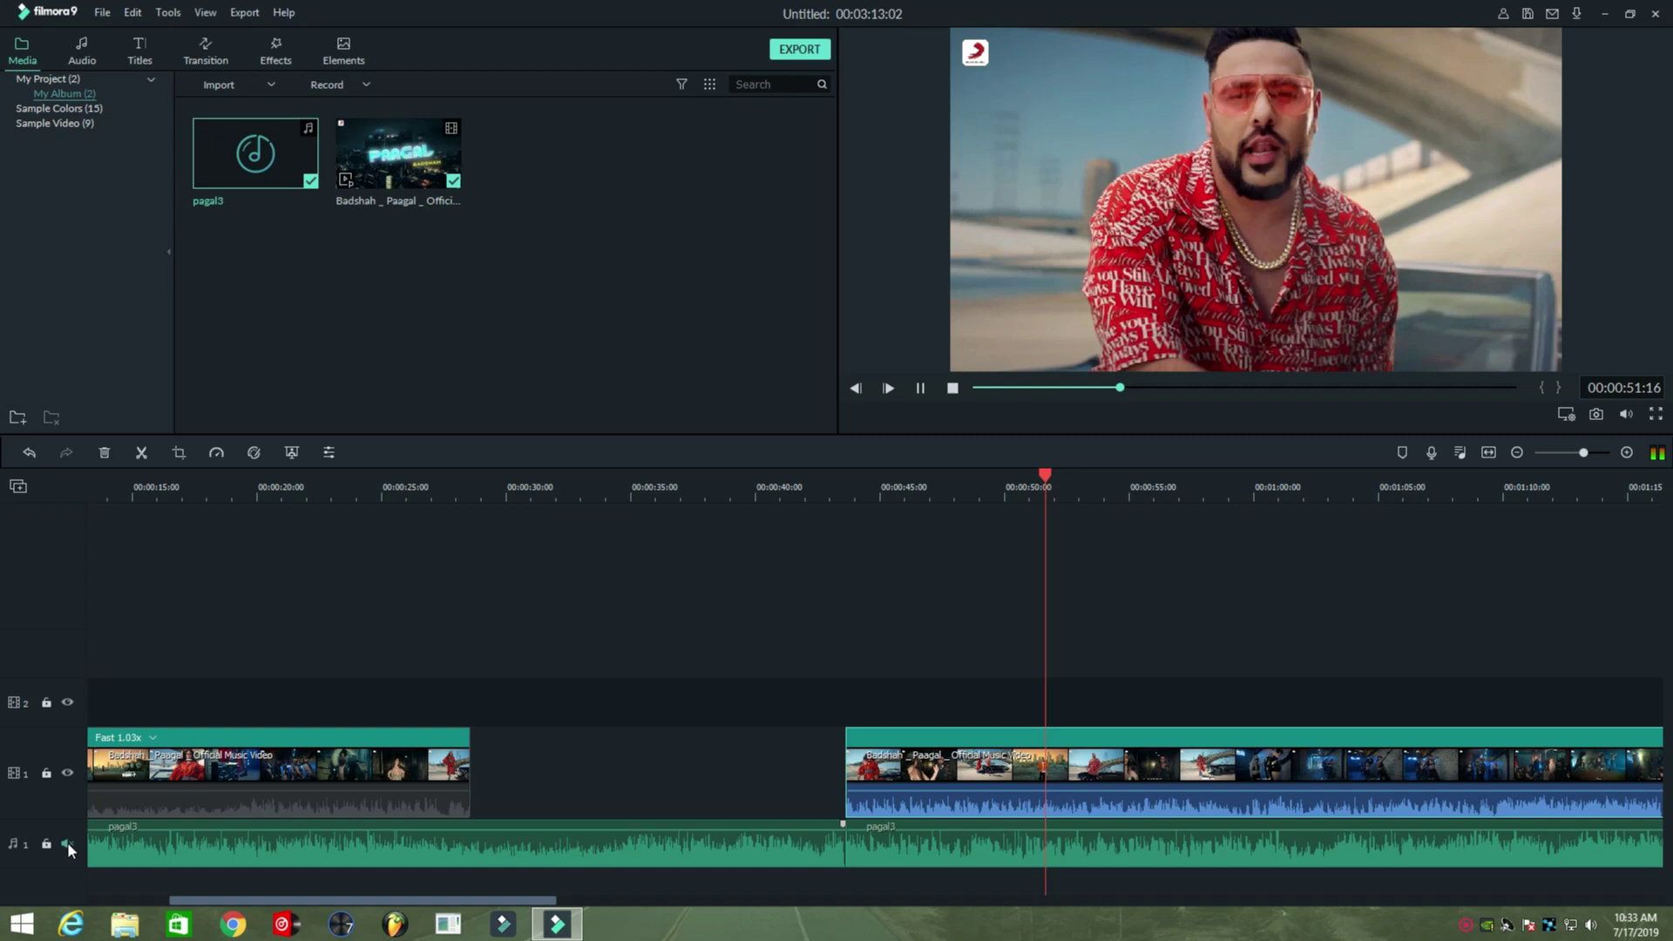
click(68, 842)
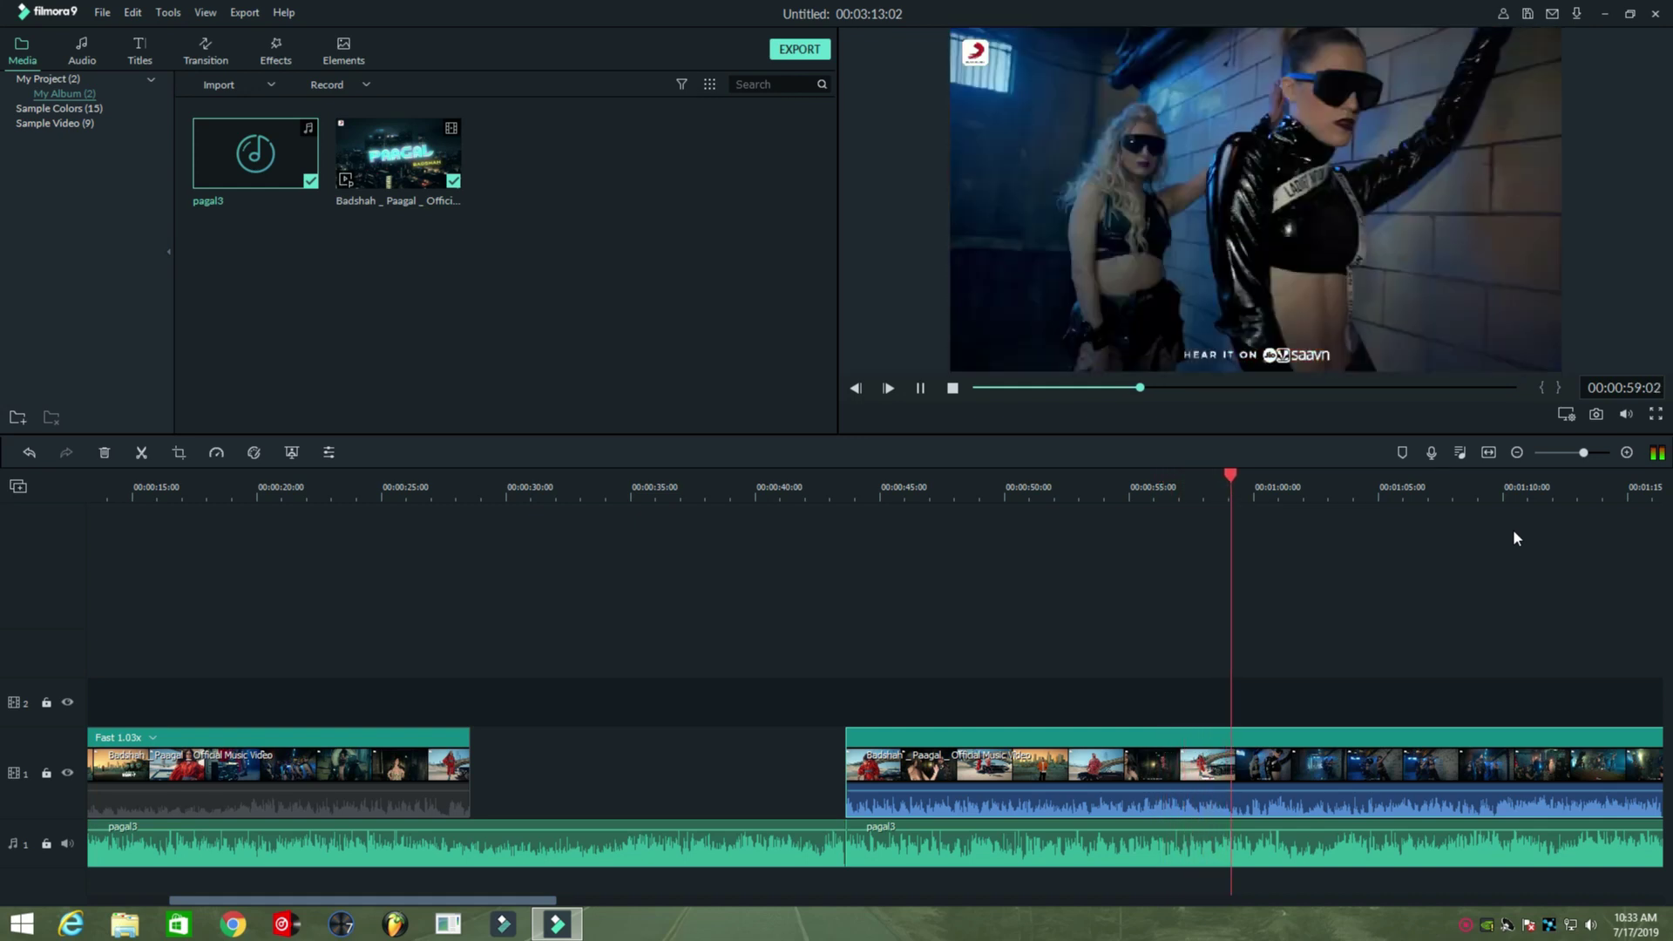
drag(1583, 454, 1575, 454)
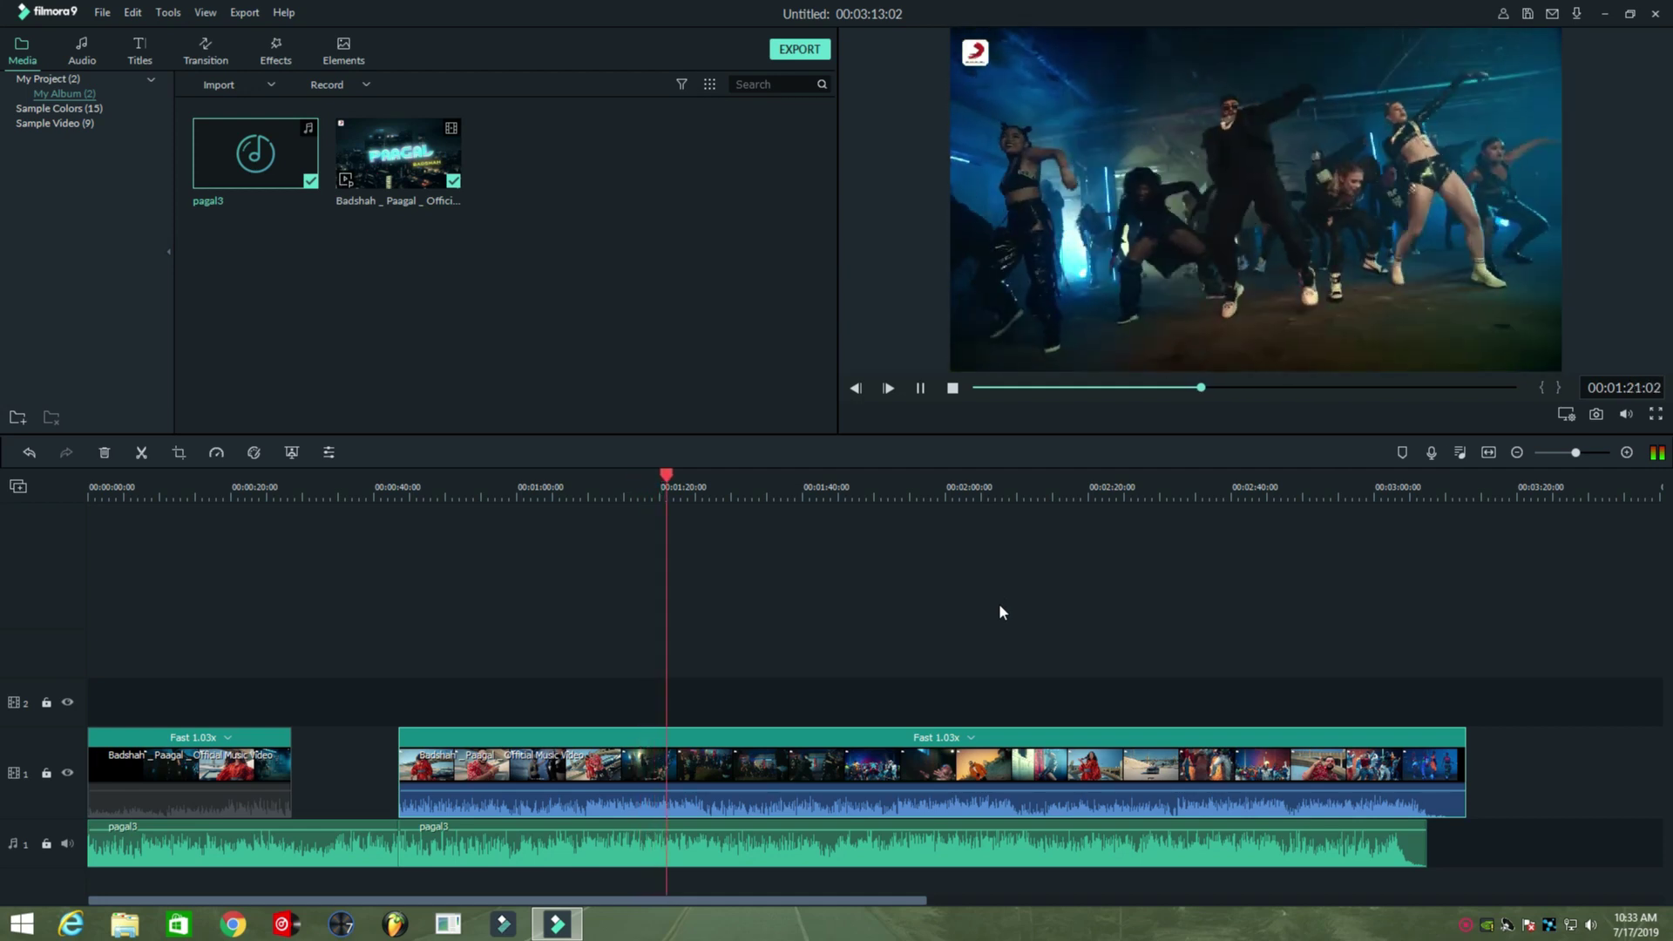
mouse_move(118, 863)
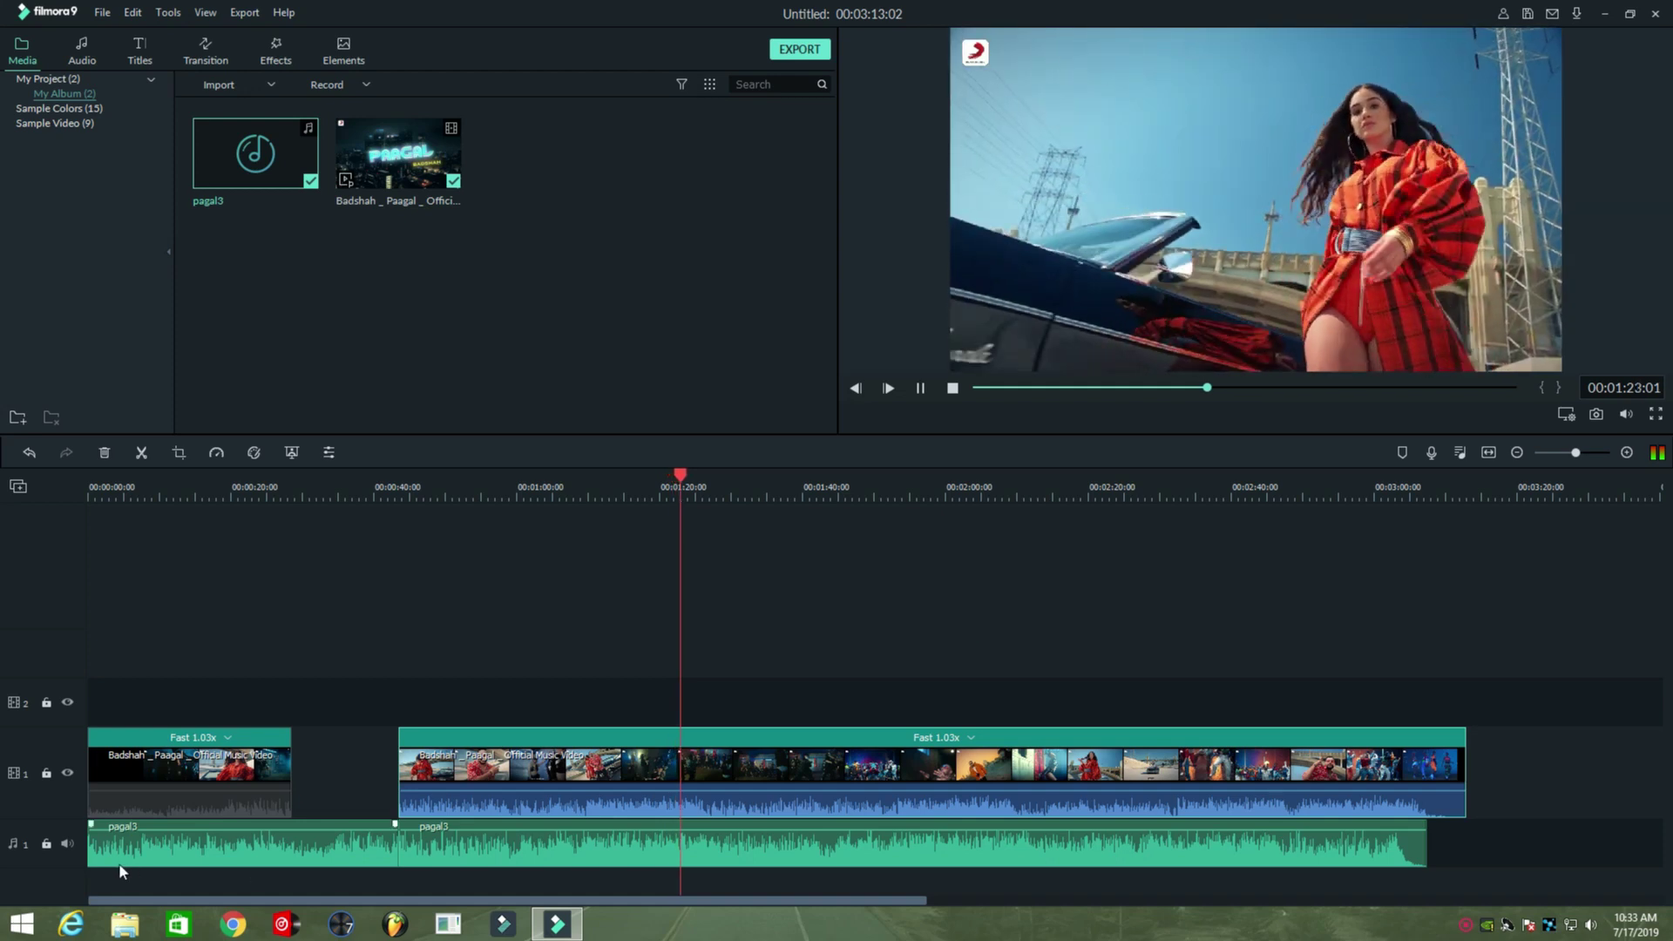
click(64, 844)
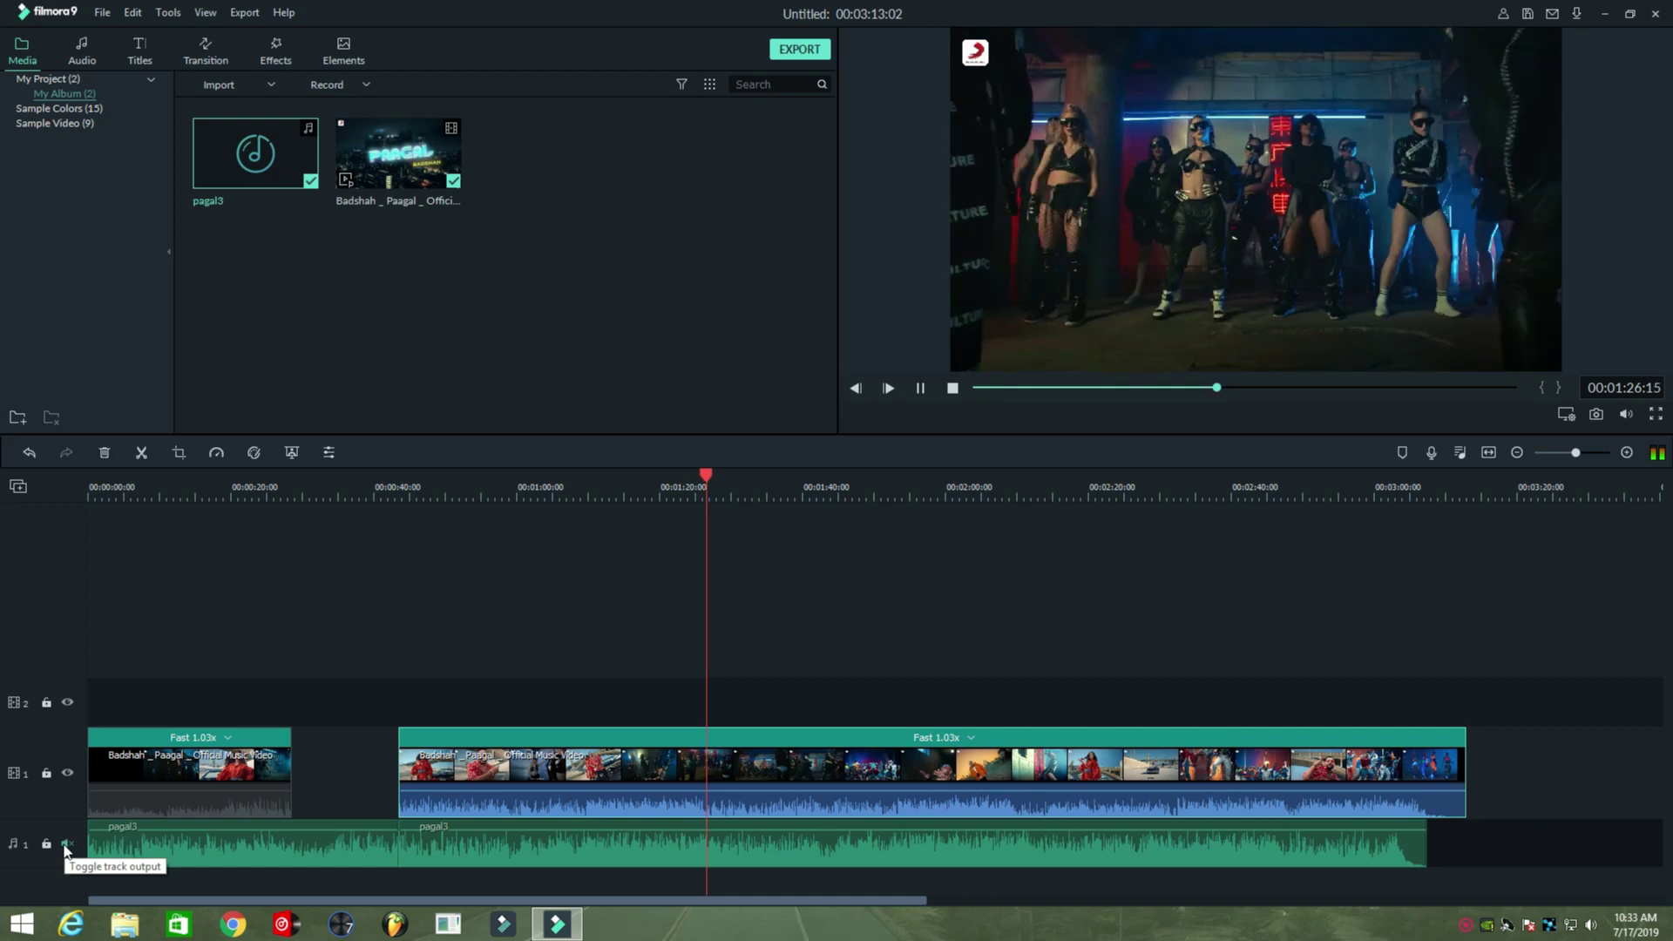
click(66, 847)
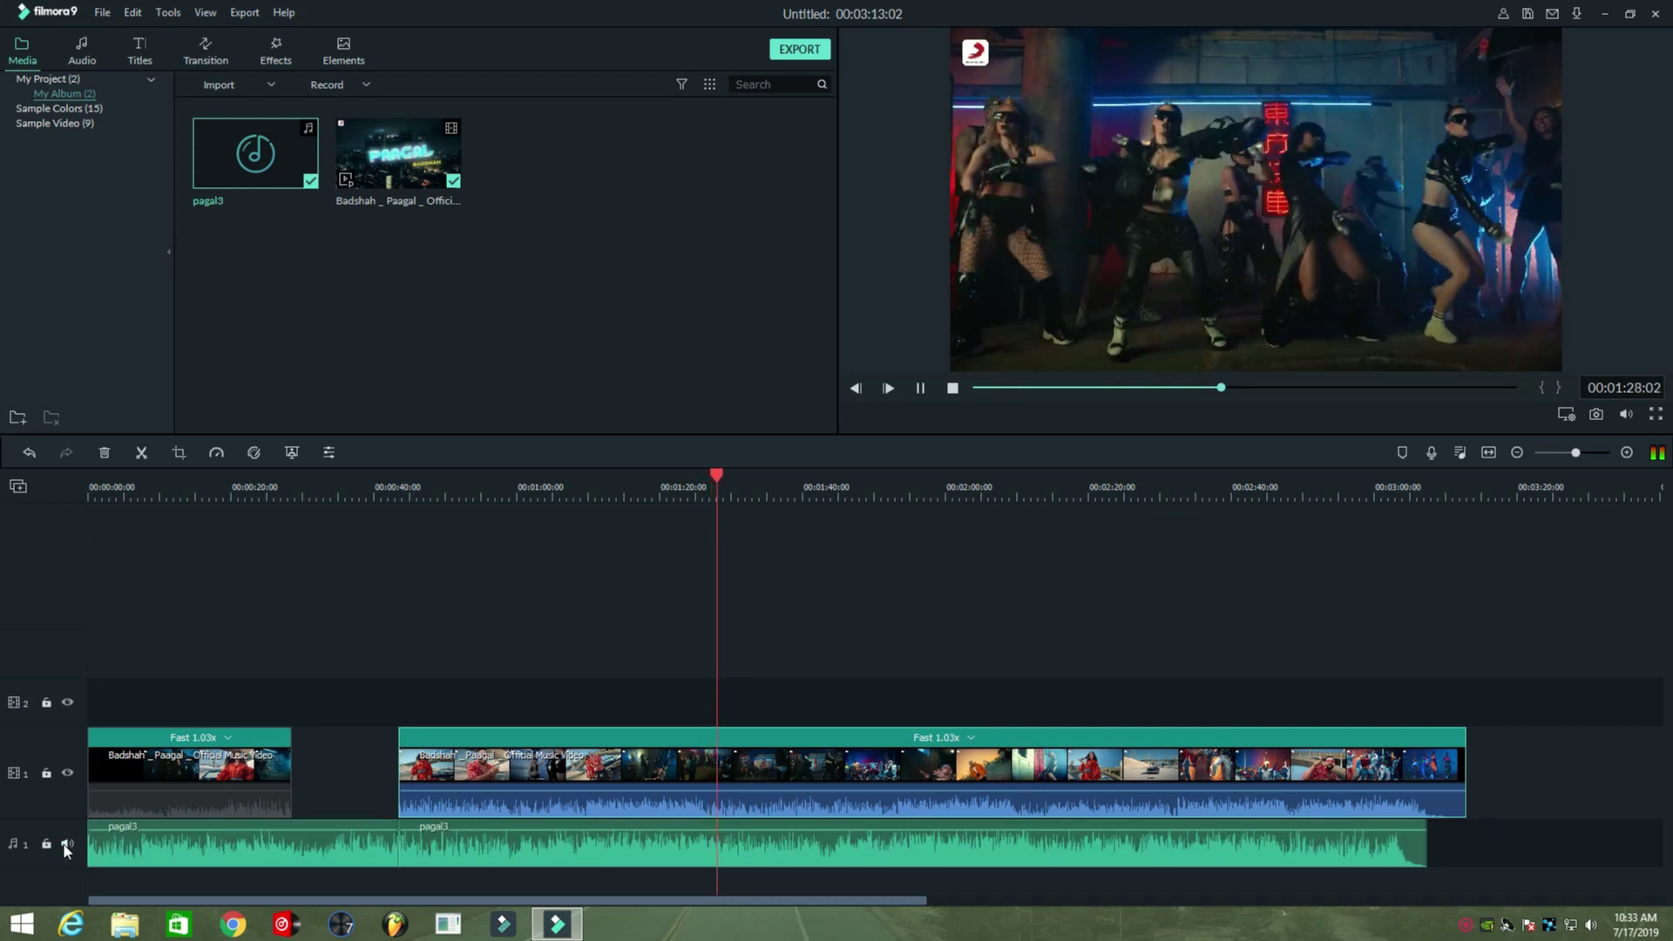